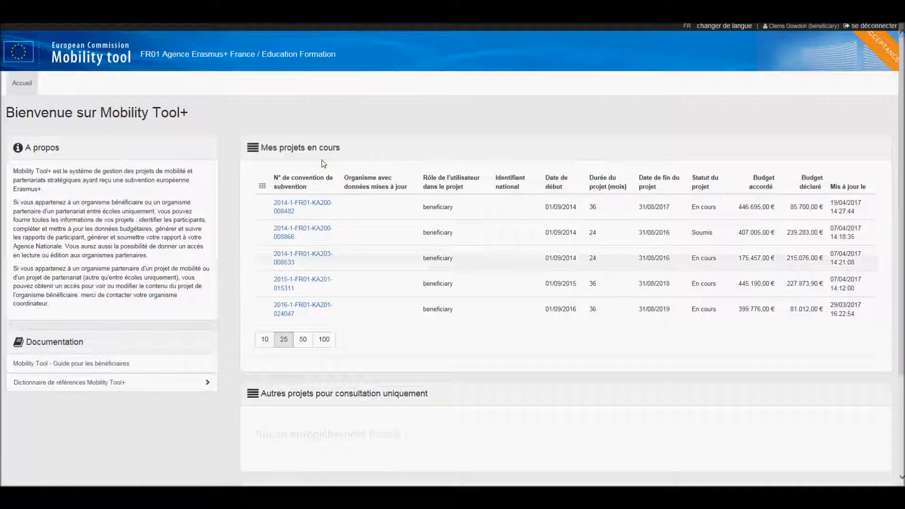
Open project 2014-1-FR01-KA200-008482 and examine the details of its beneficiary organisation, UNIVERSITE LUMIERE LYON 2.
left_click(308, 206)
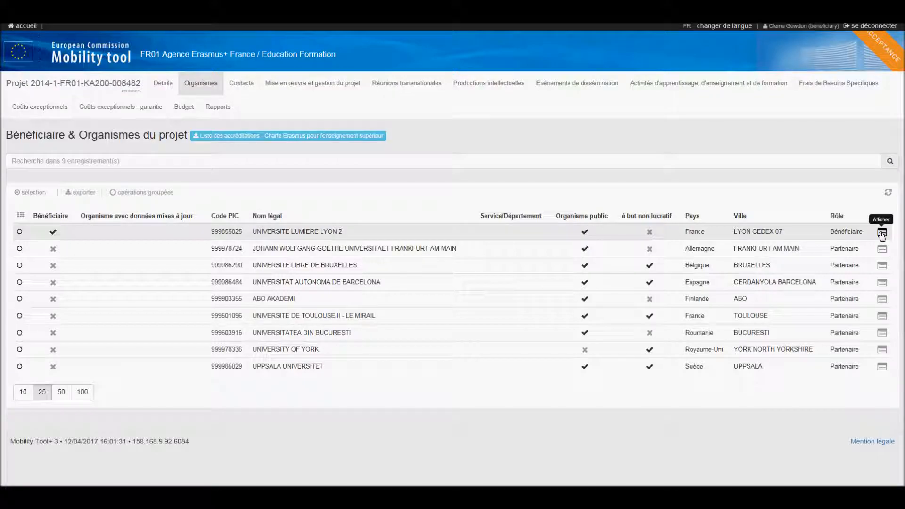
left_click(882, 234)
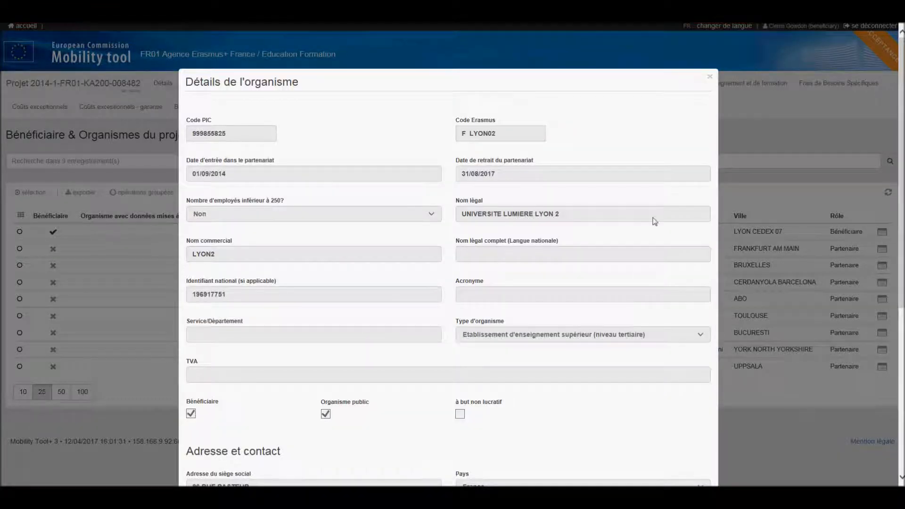
scroll(655, 221, "down", 6)
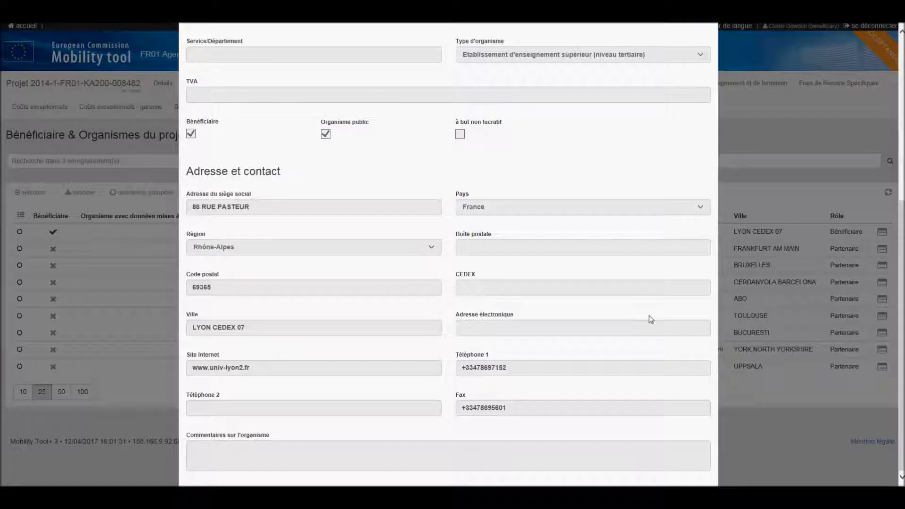
scroll(650, 319, "up", 6)
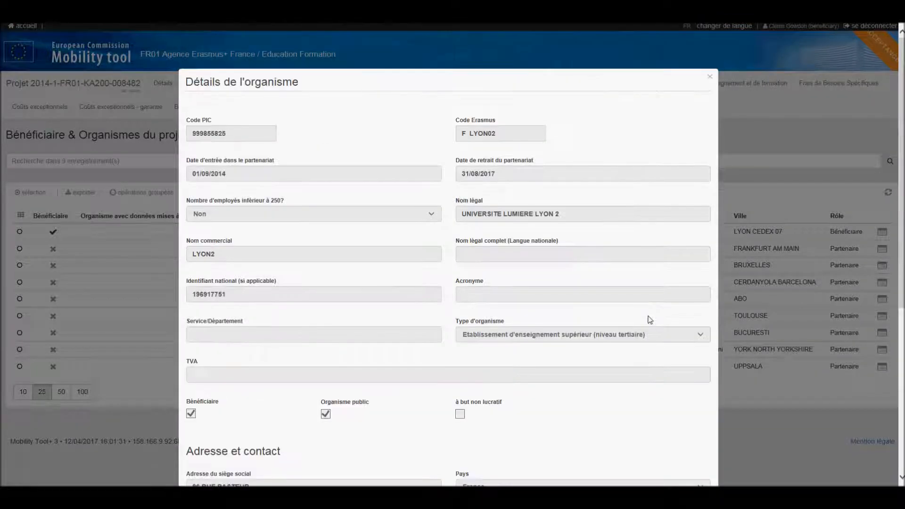
left_click(710, 78)
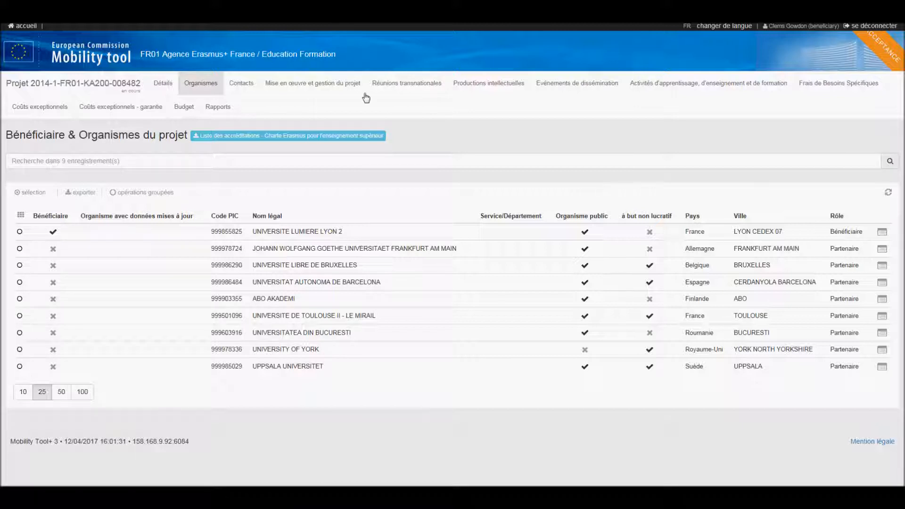
Review the project's contact list and examine the contact details of the beneficiary's legal representative.
left_click(241, 84)
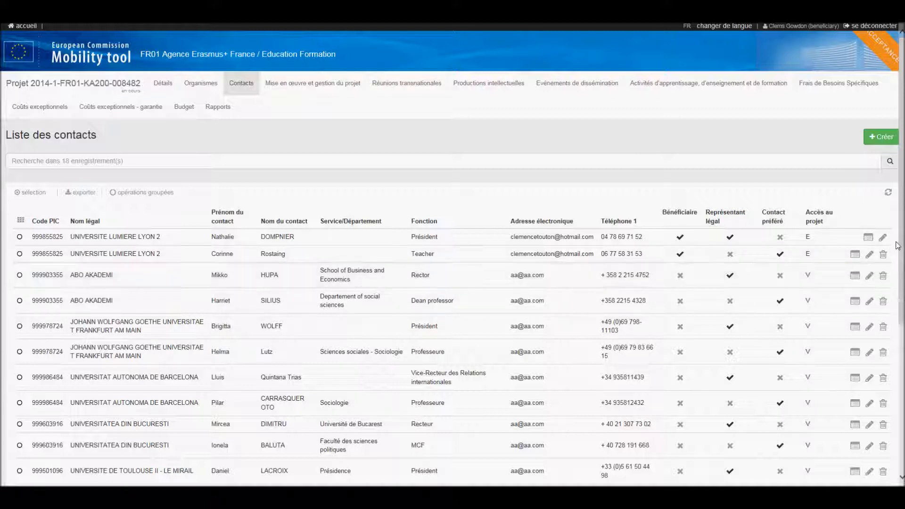
left_click_drag(901, 244, 900, 270)
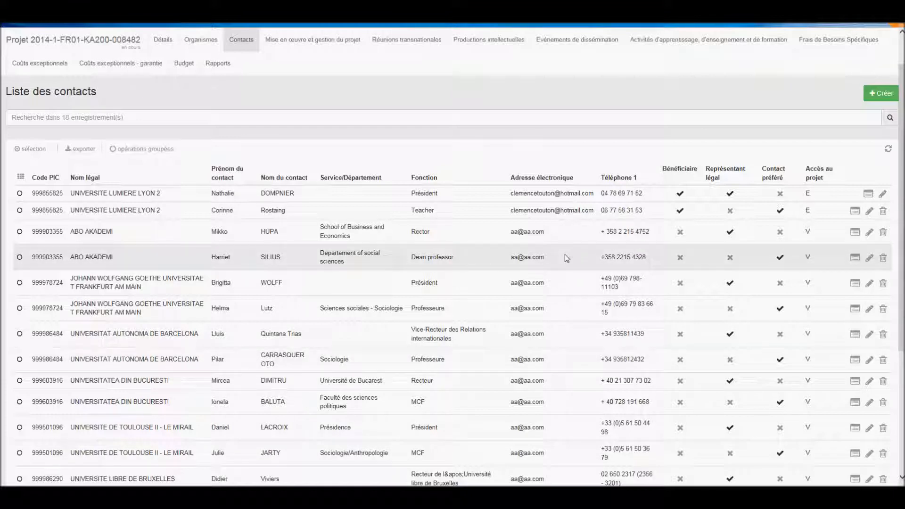
left_click(881, 195)
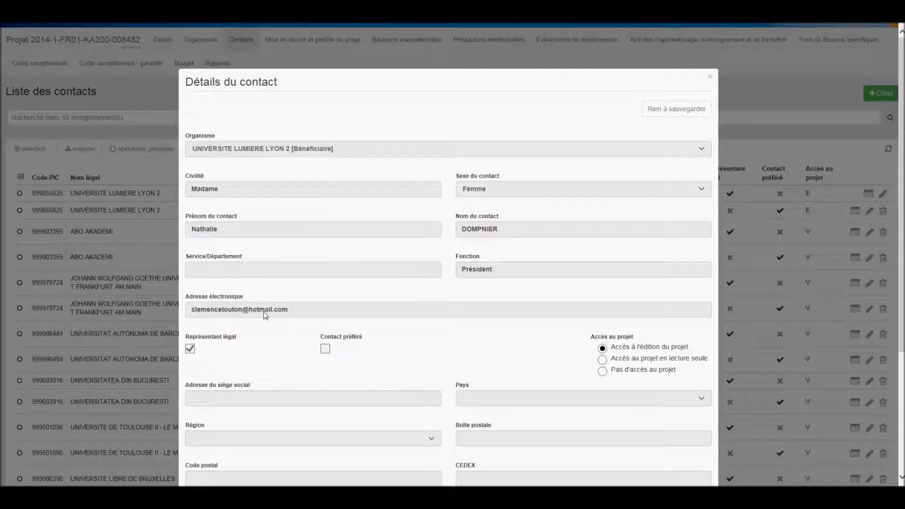
scroll(244, 353, "down", 3)
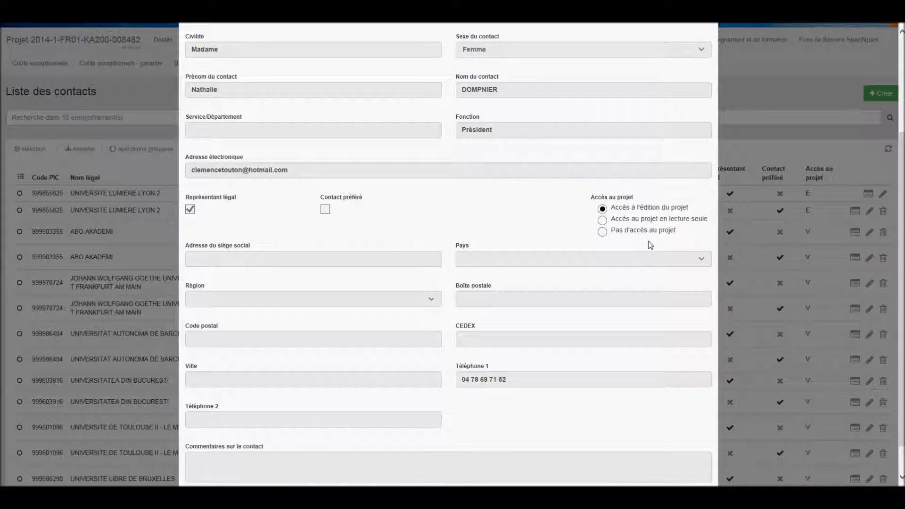
scroll(658, 239, "up", 3)
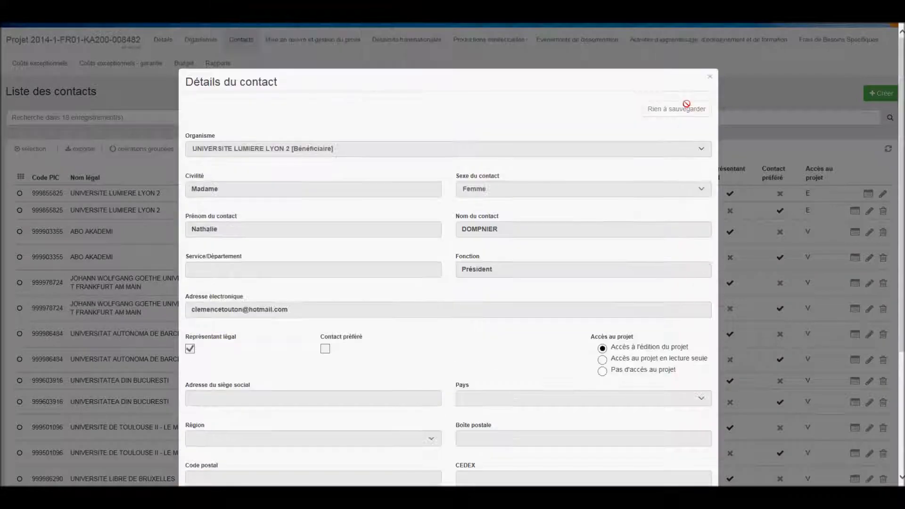
left_click(710, 78)
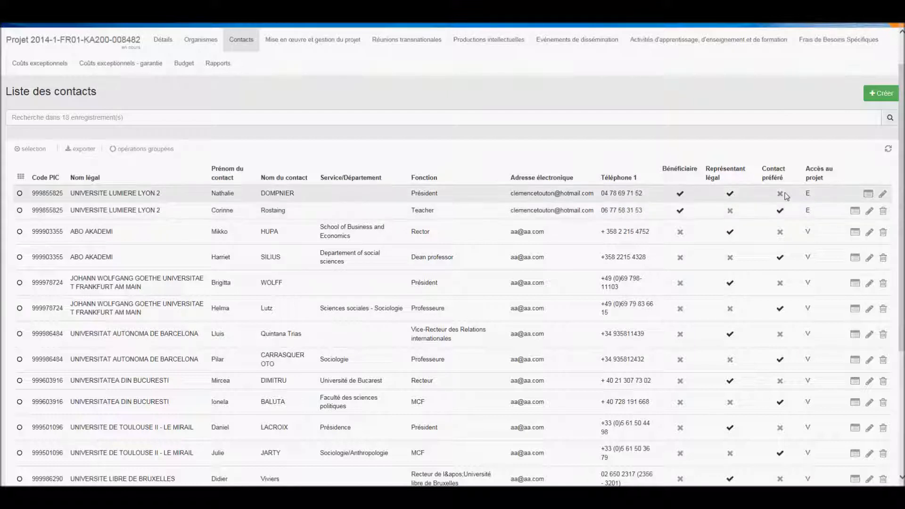
Open a blank new contact form for UNIVERSITE LUMIERE LYON 2 and examine its organisation choices, required fields and project access options.
scroll(695, 174, "up", 2)
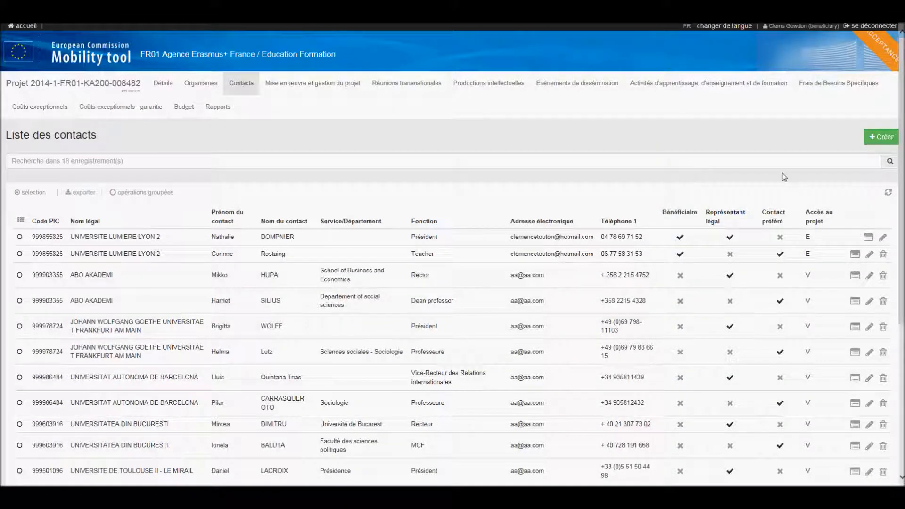
left_click(888, 143)
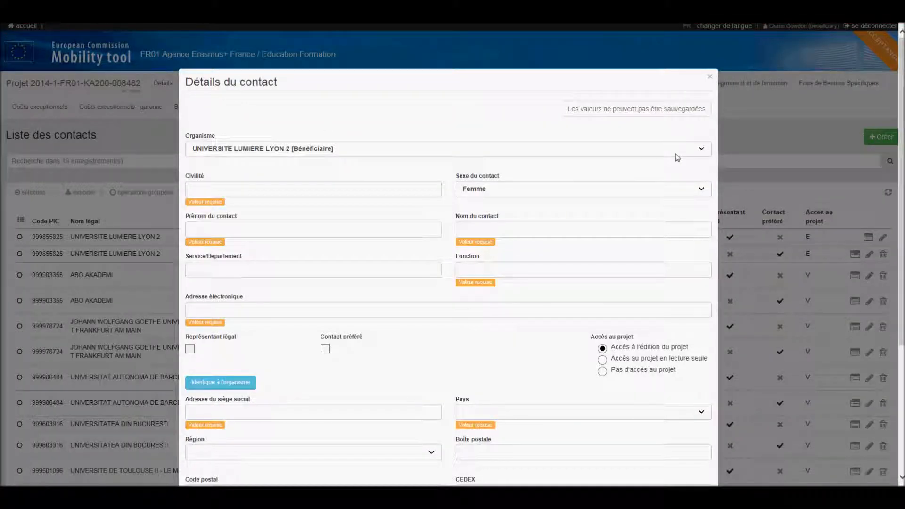
left_click(709, 150)
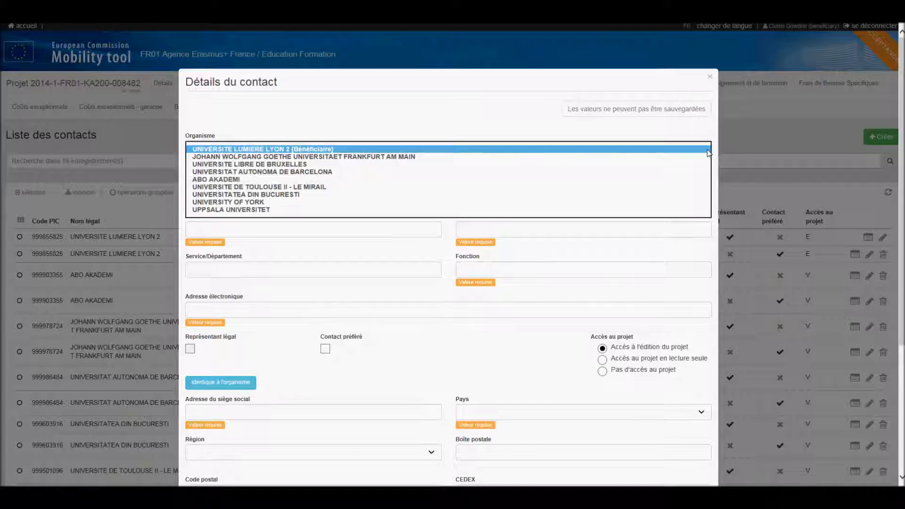
left_click(708, 151)
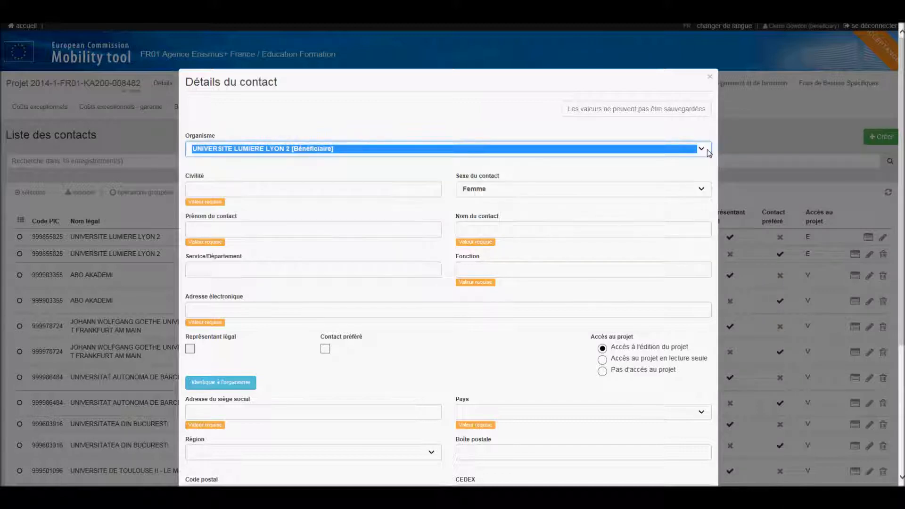
left_click(205, 188)
left_click(260, 225)
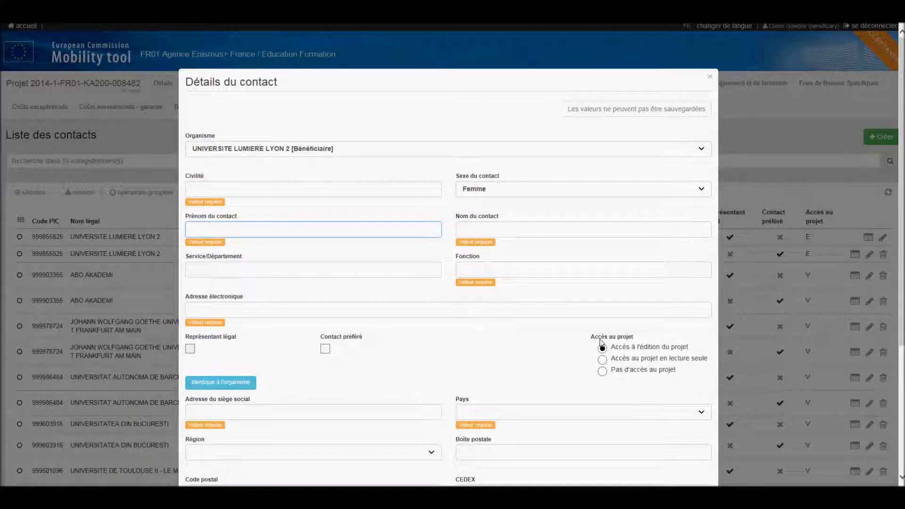
scroll(440, 362, "down", 1)
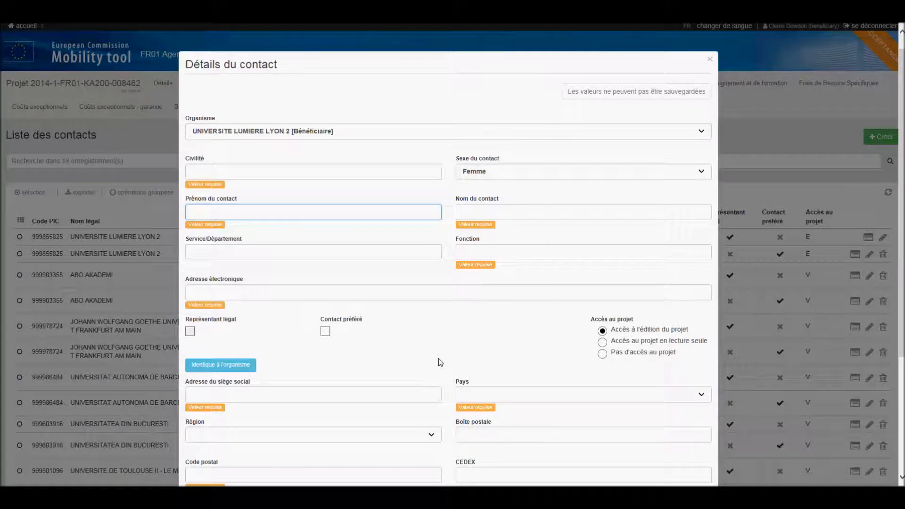
scroll(438, 362, "down", 4)
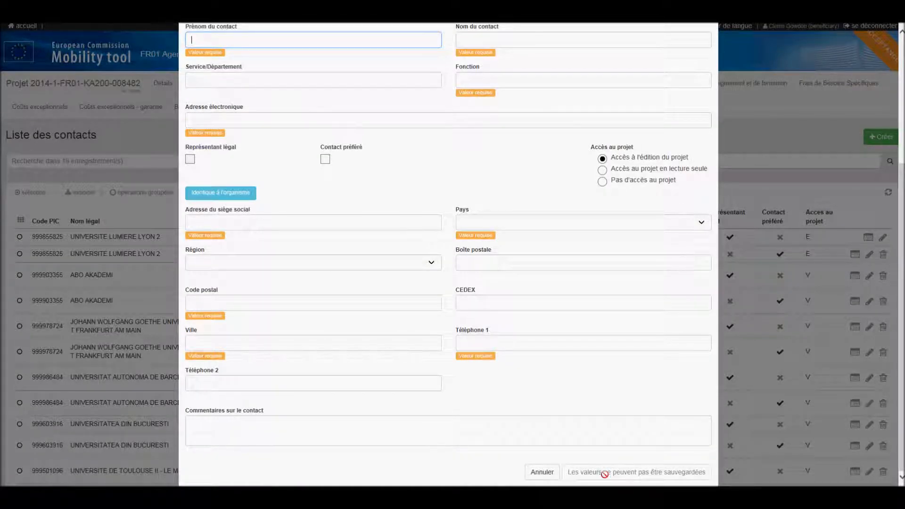
scroll(741, 111, "up", 2)
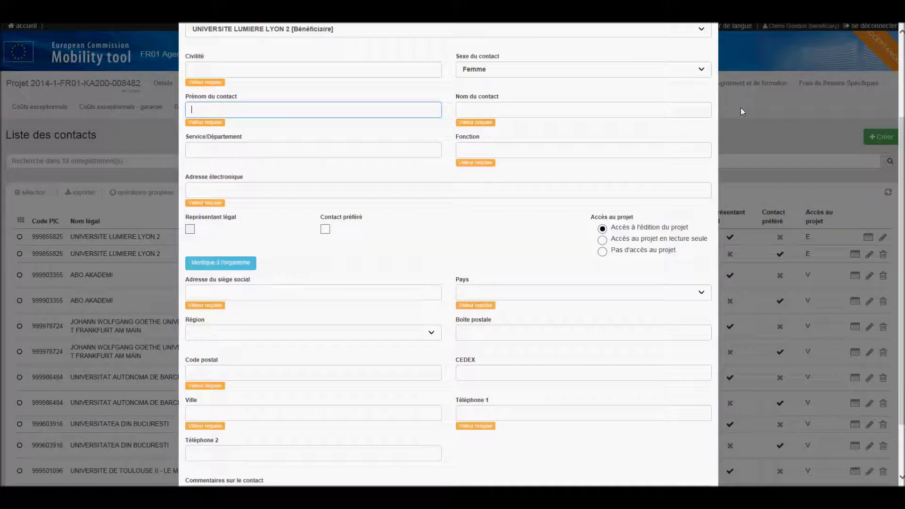
scroll(740, 111, "up", 2)
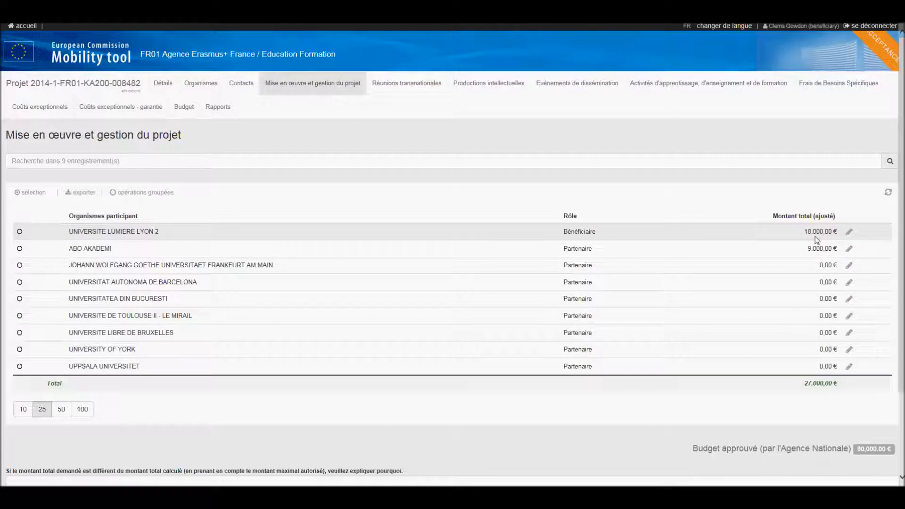
Set and save the adjusted project management total for JOHANN WOLFGANG GOETHE UNIVERSITAET FRANKFURT AM MAIN at 9000 €, and go to the justification comment field.
left_click(848, 267)
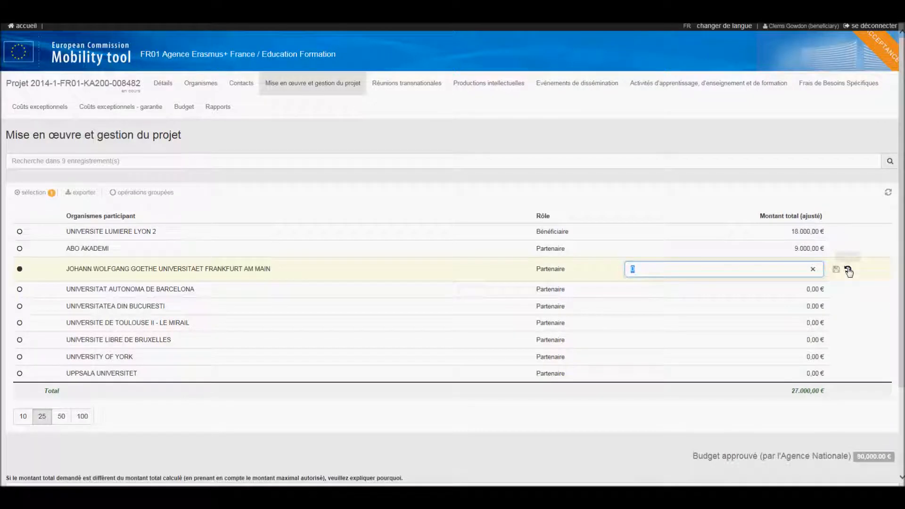
key("BackSpace")
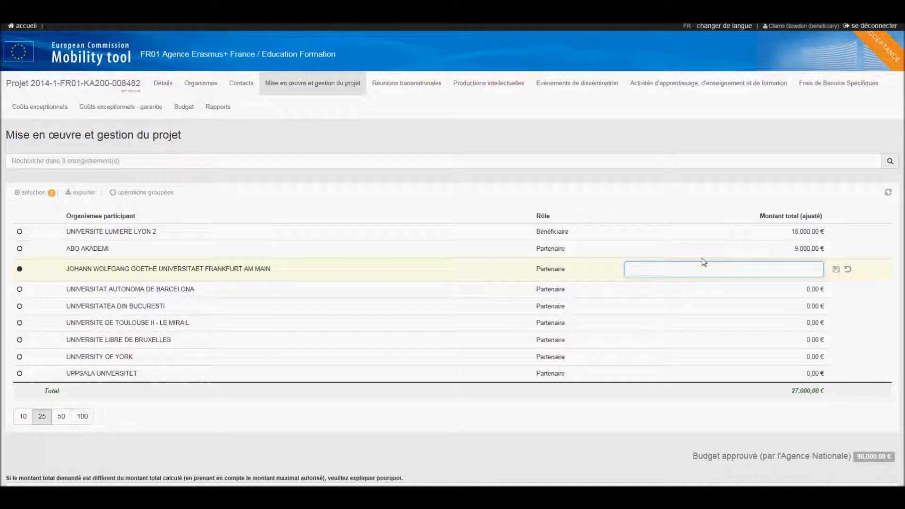
type("9000")
left_click(836, 269)
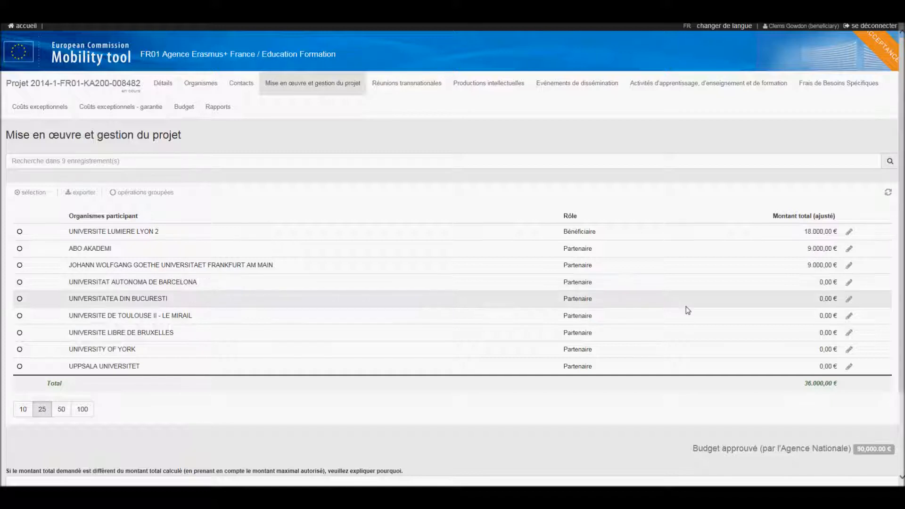
scroll(686, 306, "down", 3)
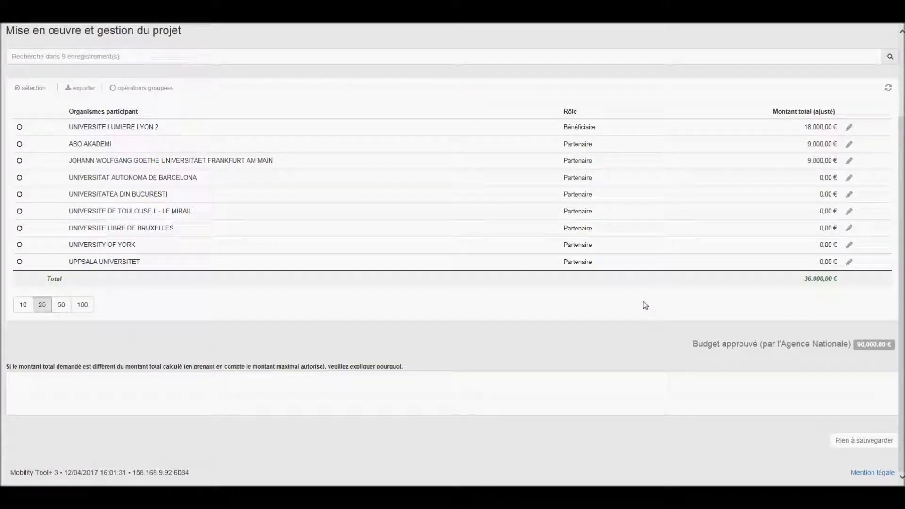
left_click(20, 380)
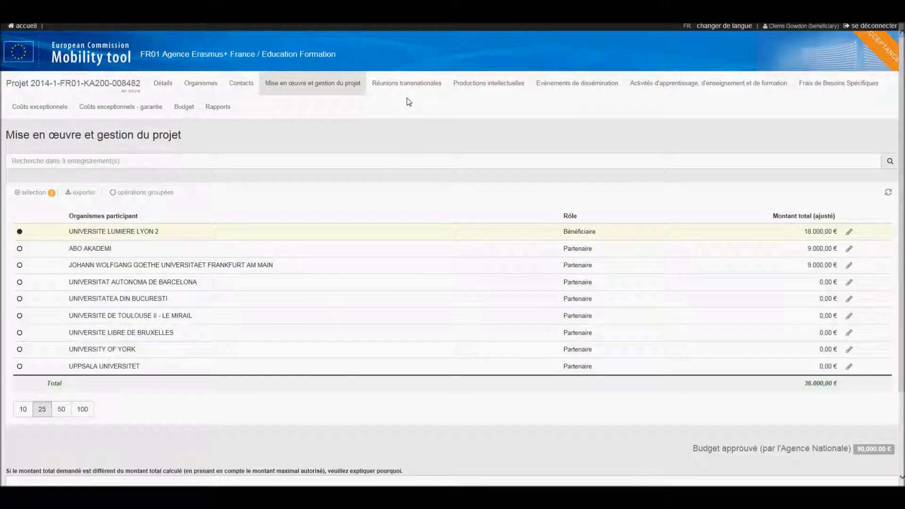
Create and save a transnational meeting titled "RT n°2" hosted by UNIVERSITAT AUTONOMA DE BARCELONA.
left_click(419, 84)
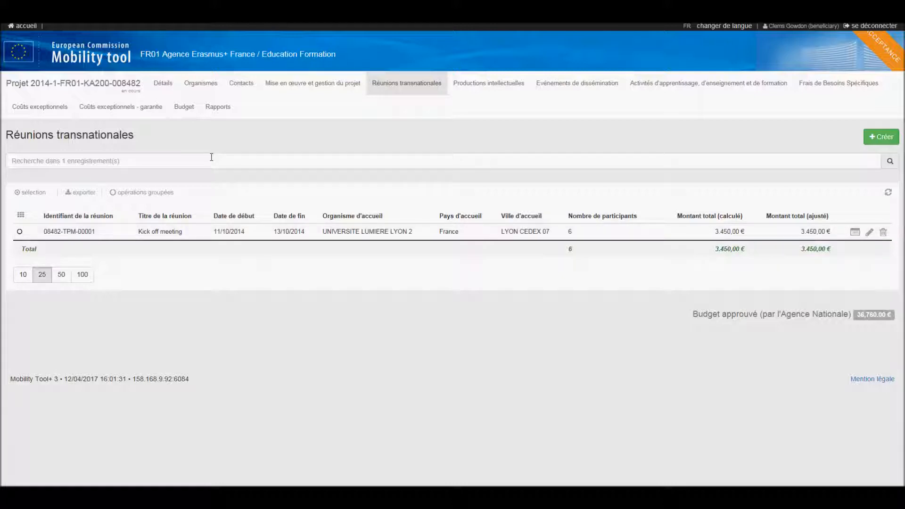
left_click(880, 137)
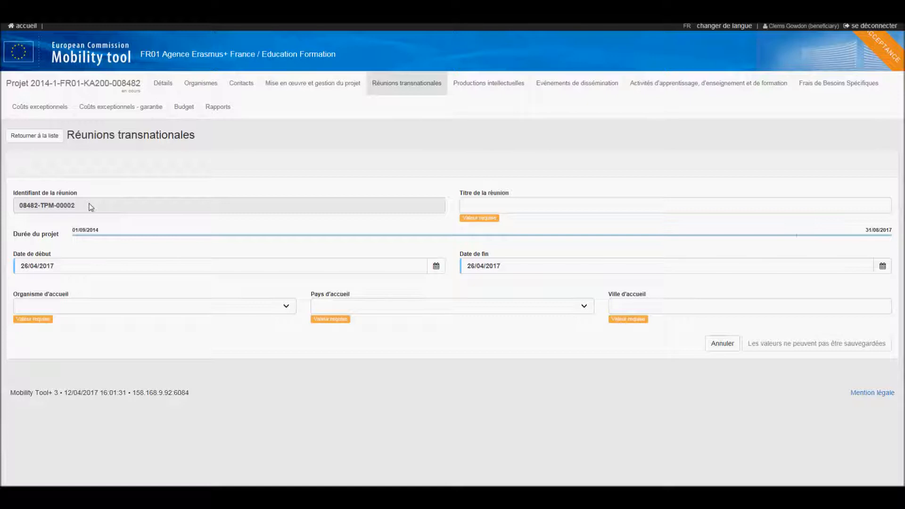
left_click(478, 204)
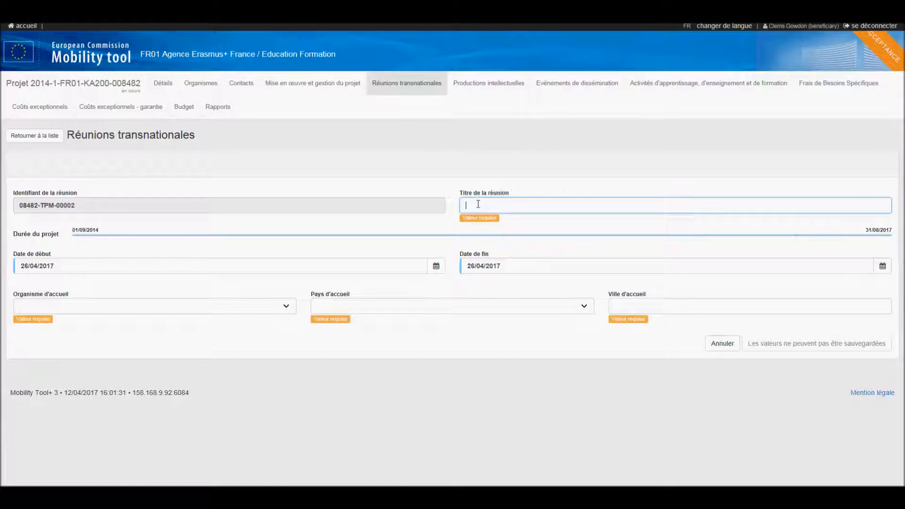
type("RT n°2")
left_click(289, 307)
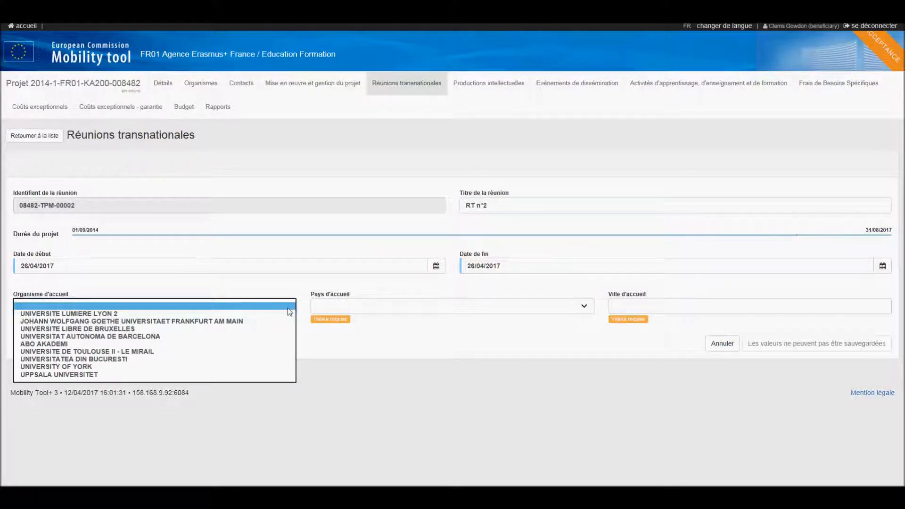
left_click(258, 336)
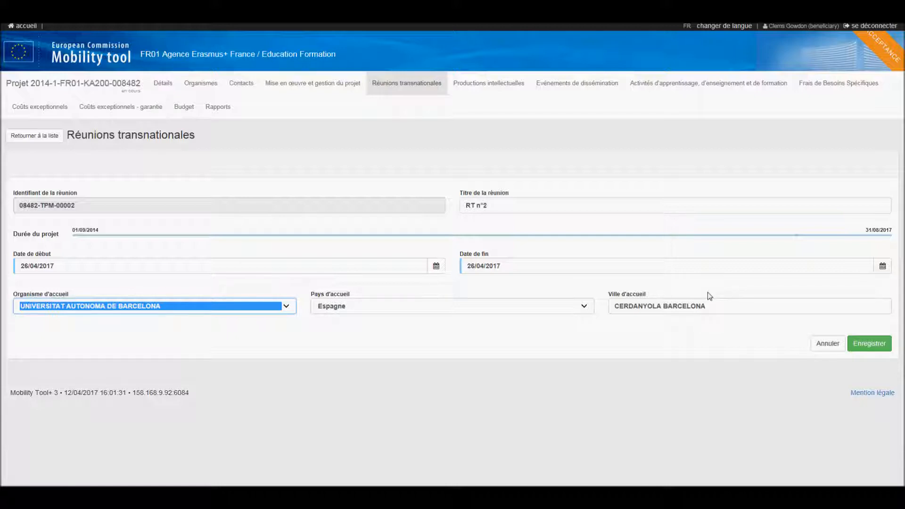
left_click(876, 346)
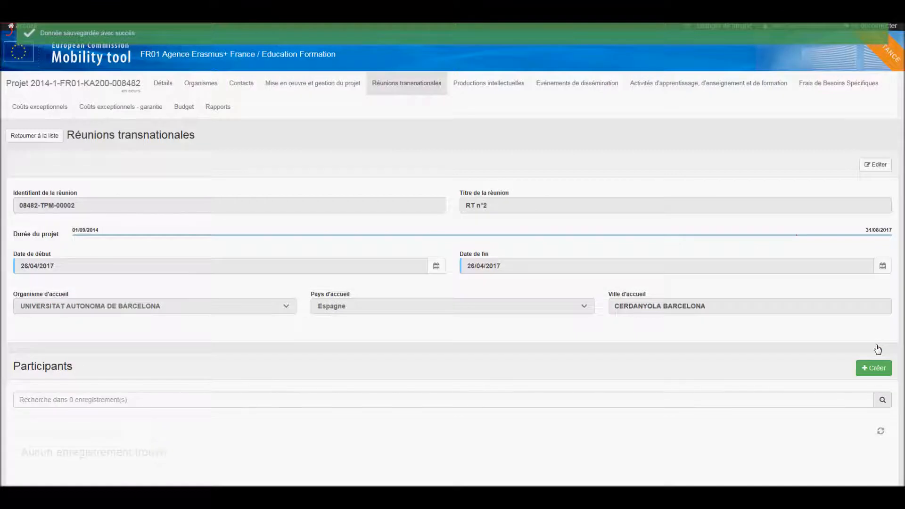
Start a participant entry for the "RT n°2" meeting with 2 participants and UNIVERSITE LUMIERE LYON 2 as sending organisation.
scroll(814, 291, "down", 1)
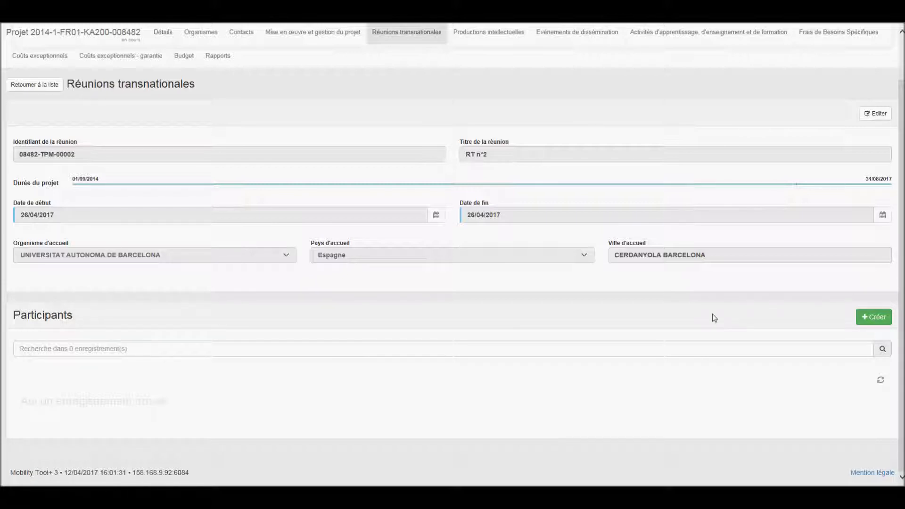
left_click(867, 319)
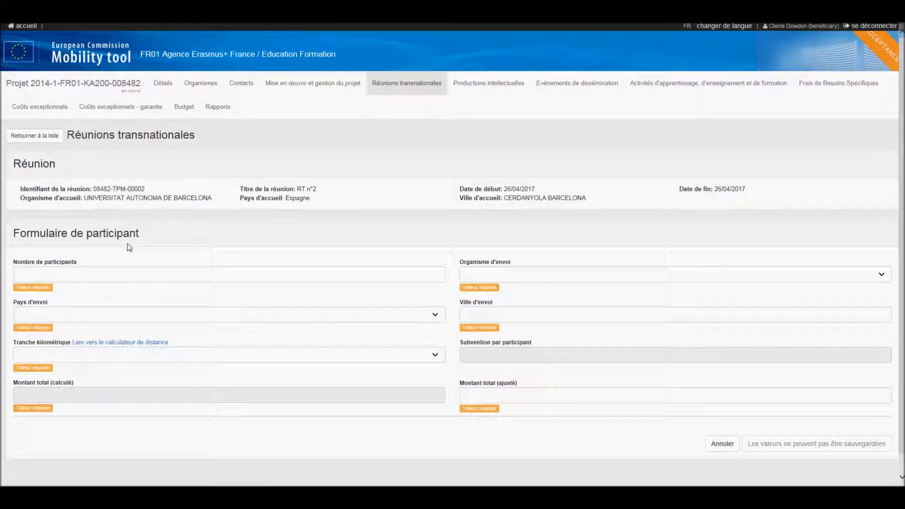
left_click(69, 273)
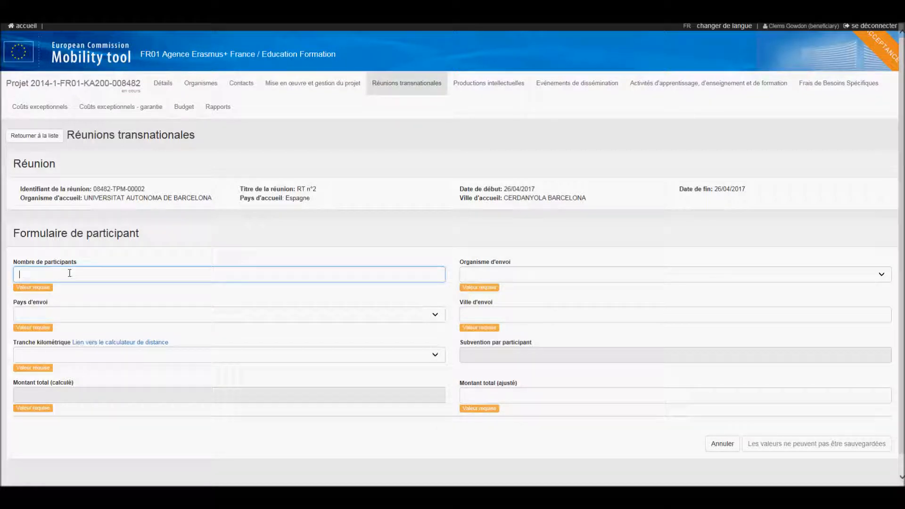
type("2")
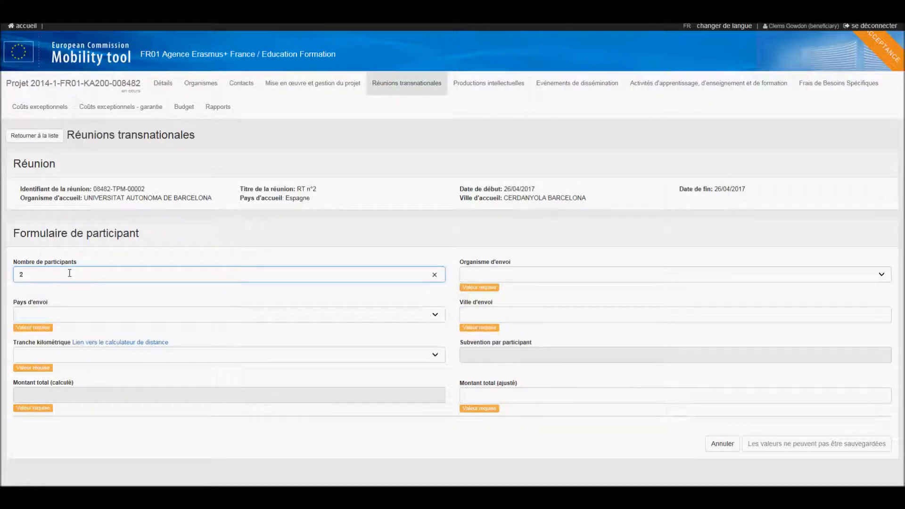
left_click(583, 278)
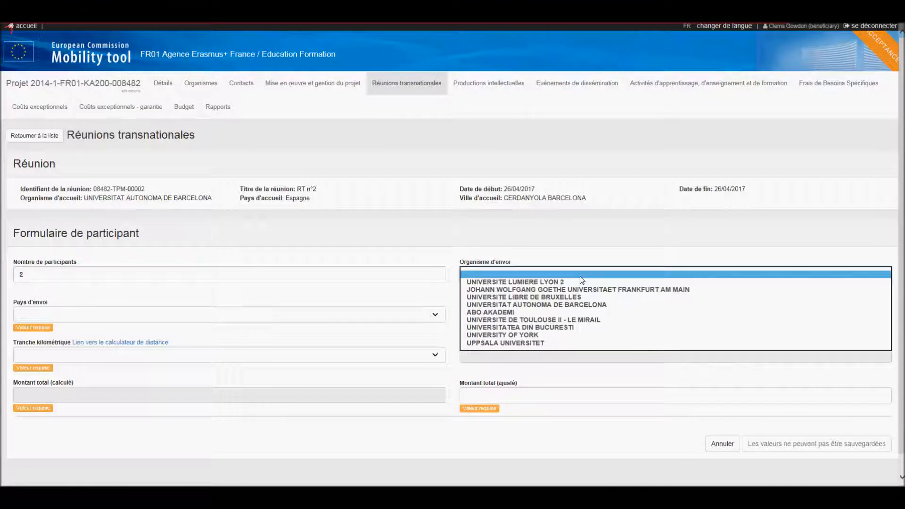
left_click(561, 282)
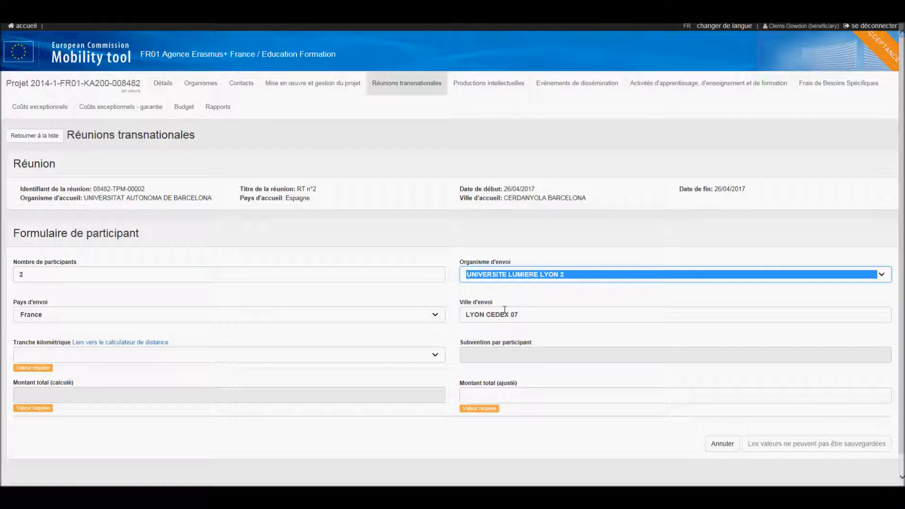
Open the linked distance calculator and try to calculate the travel distance from "Lyon" to "Barcelone".
left_click(131, 343)
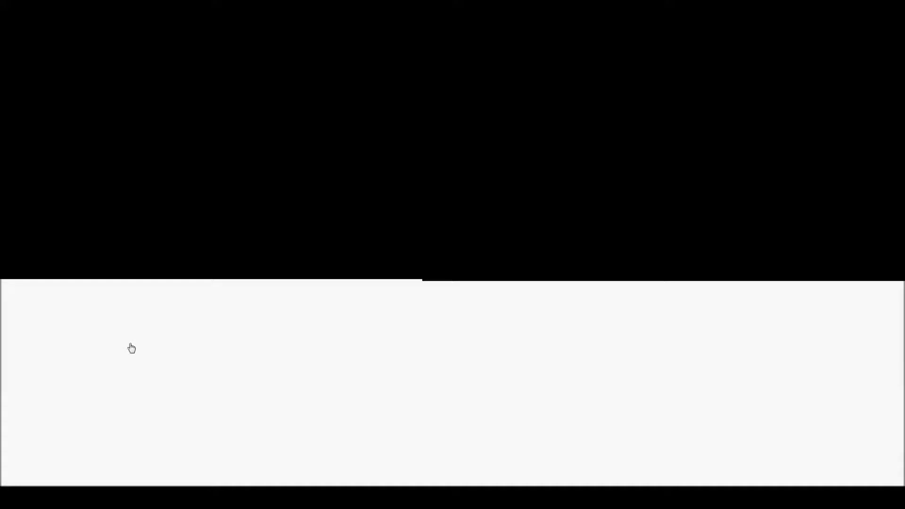
scroll(728, 282, "down", 5)
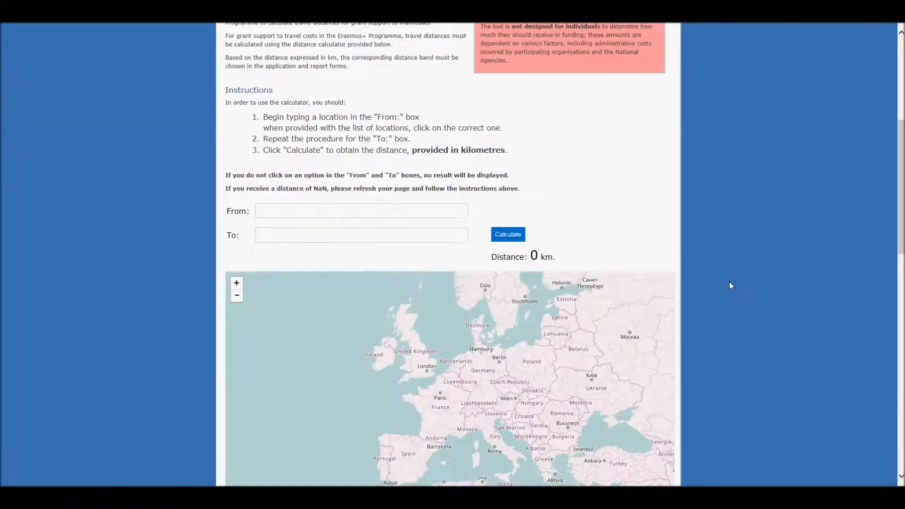
left_click(273, 211)
type("Lyon")
left_click(271, 227)
type("Barcelone")
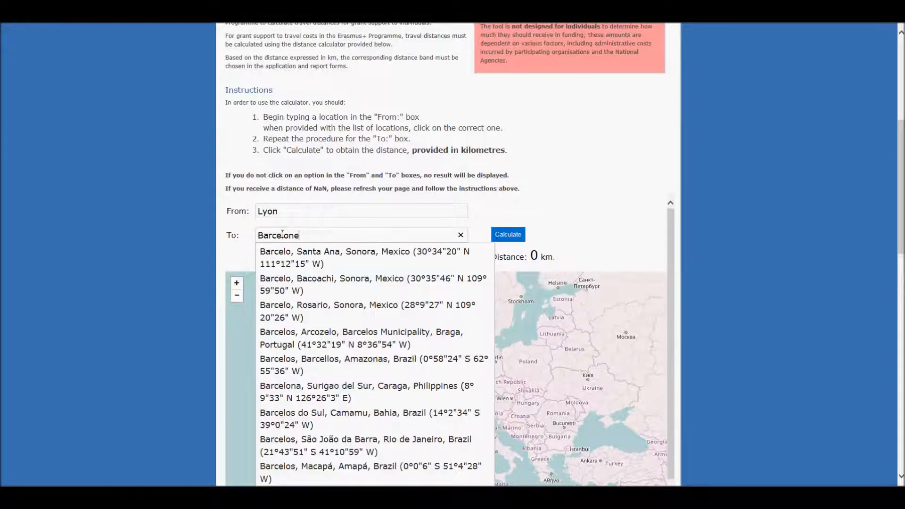
left_click(508, 235)
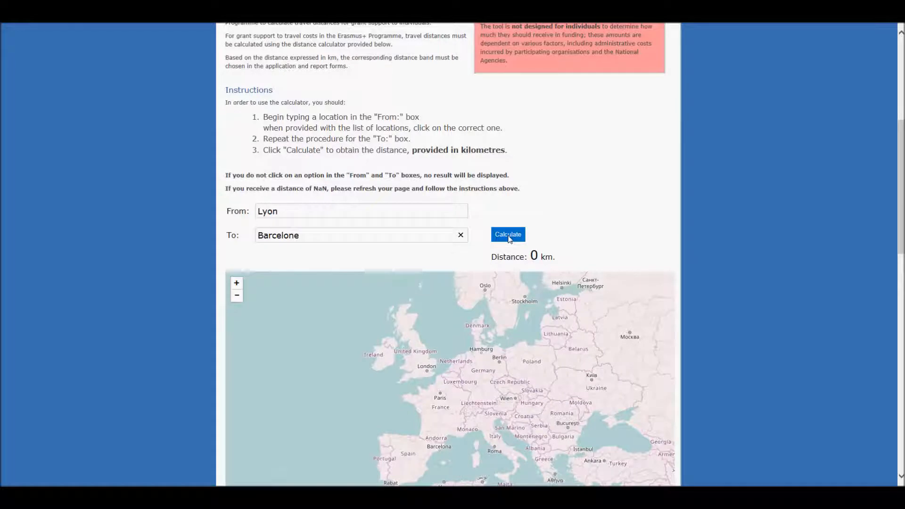
left_click(507, 235)
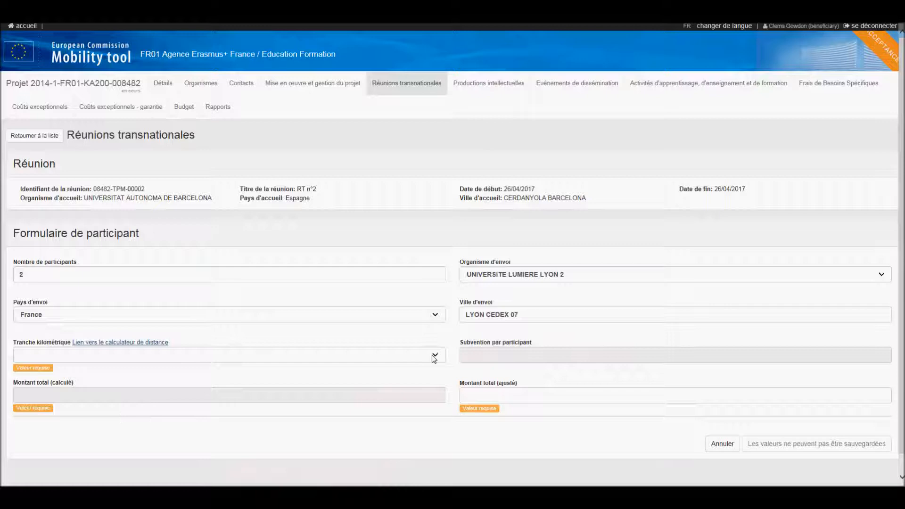
Set the participants' distance band to 100 - 1999 km and save the entry, returning to the transnational meetings list.
left_click(433, 357)
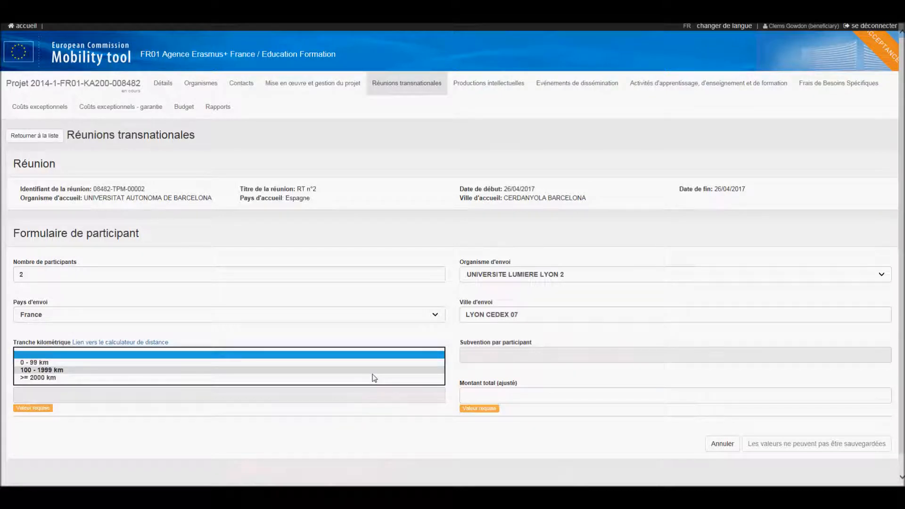
left_click(373, 372)
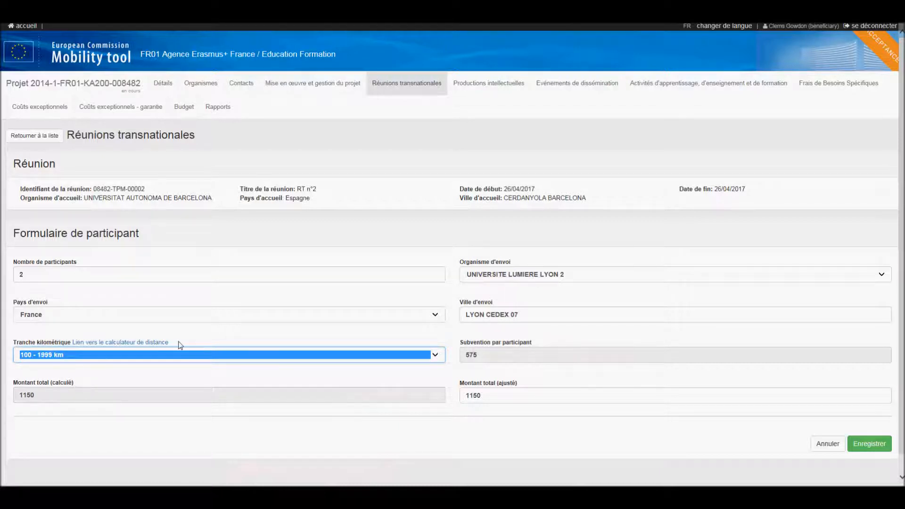
left_click(872, 442)
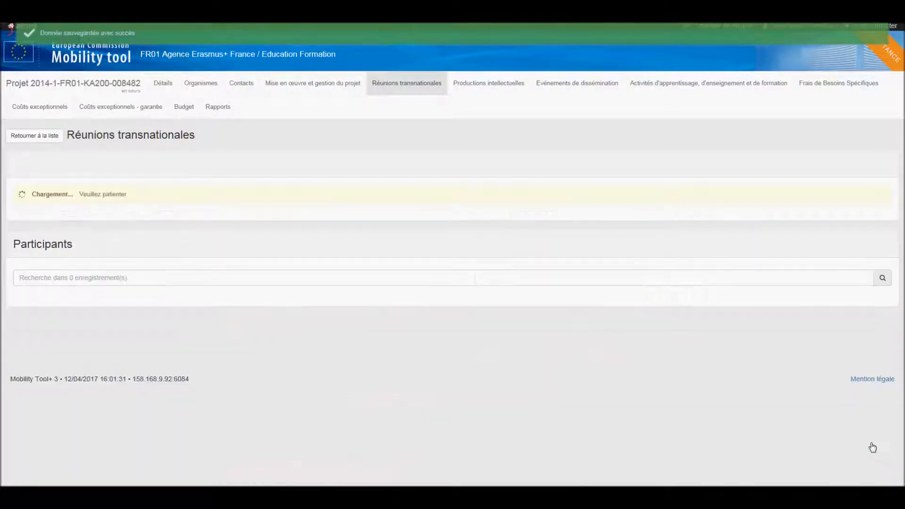
scroll(659, 401, "down", 3)
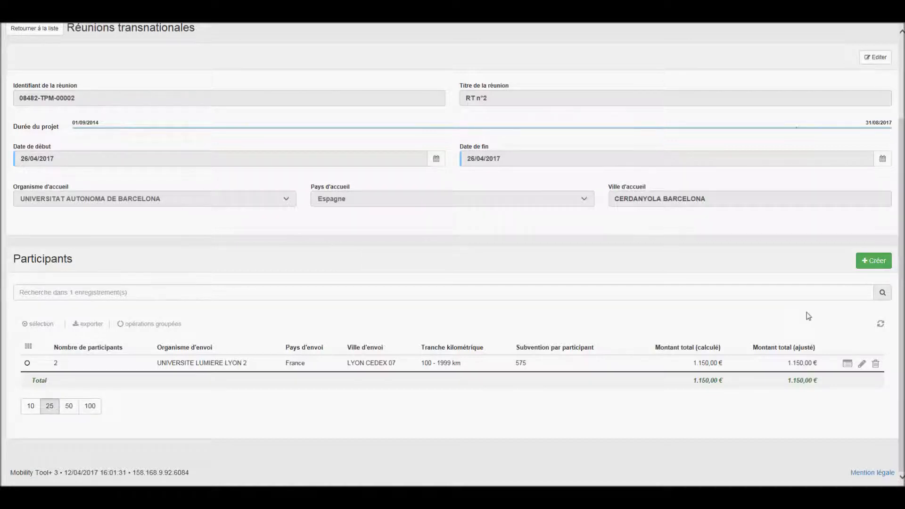
scroll(808, 314, "up", 3)
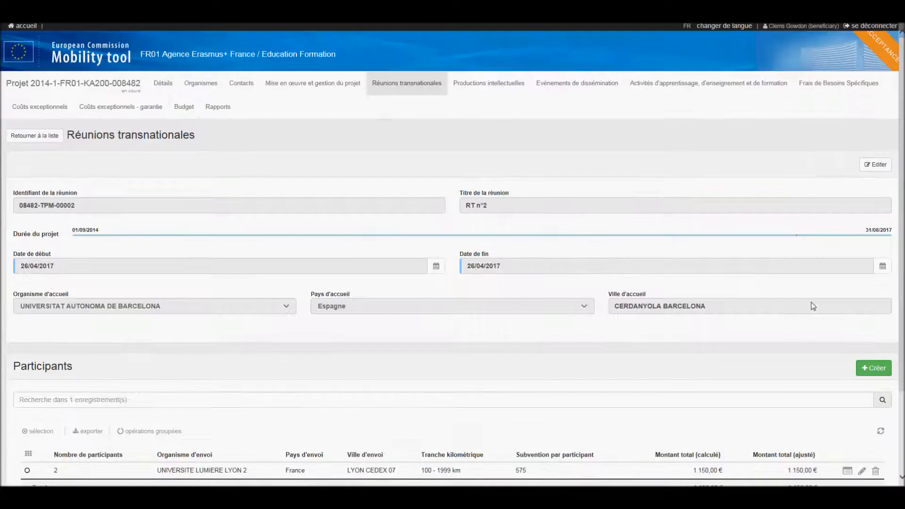
left_click(19, 138)
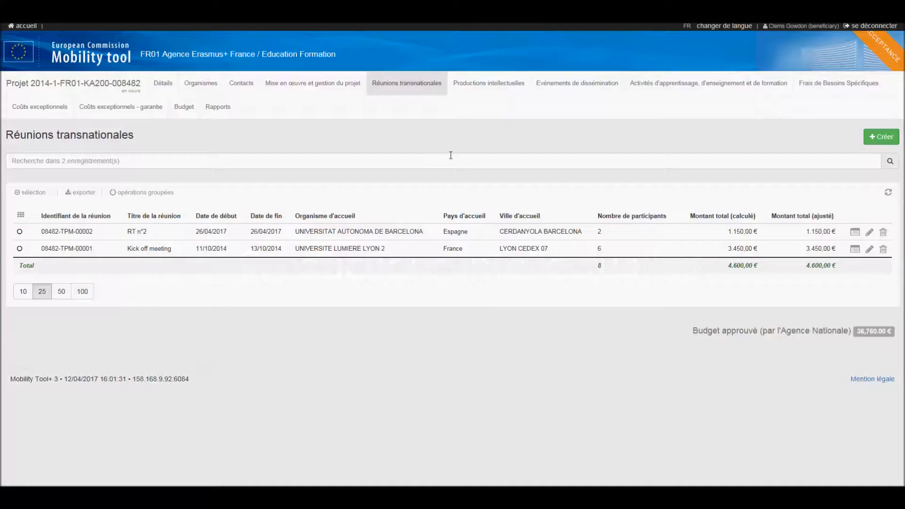
Open intellectual output O2 for editing and go to its list of participating organisations.
left_click(476, 90)
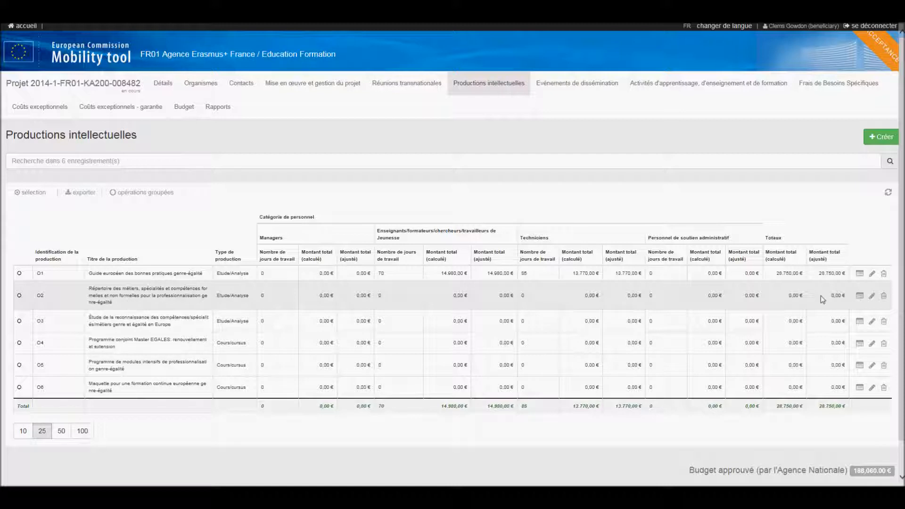
left_click(872, 295)
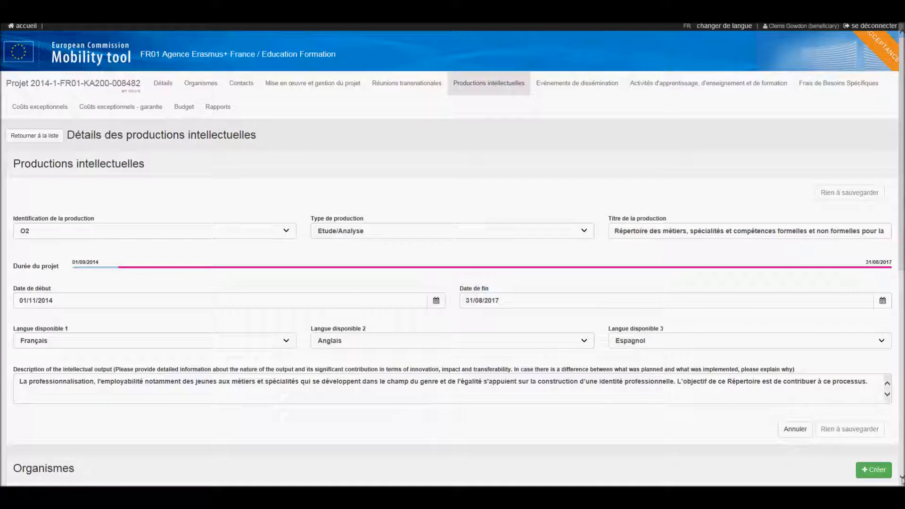
scroll(901, 479, "down", 5)
scroll(901, 479, "down", 1)
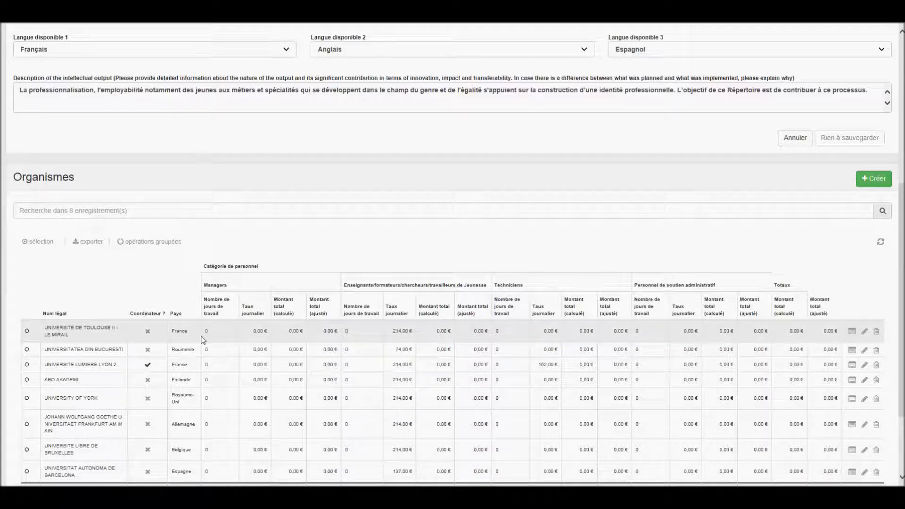
Set and save UNIVERSITE DE TOULOUSE II - LE MIRAIL's working days for output O2: 14 for teachers/researchers and 56 for technicians.
left_click(865, 331)
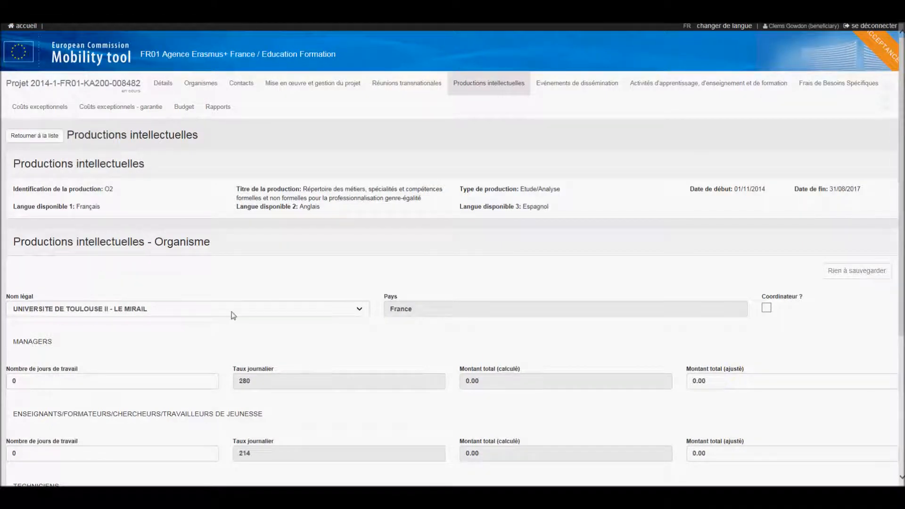
scroll(731, 351, "down", 3)
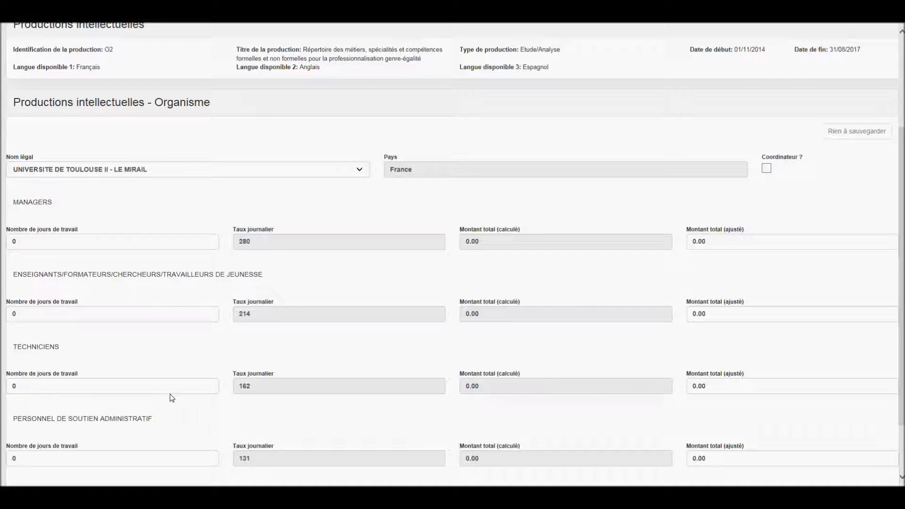
scroll(172, 398, "down", 2)
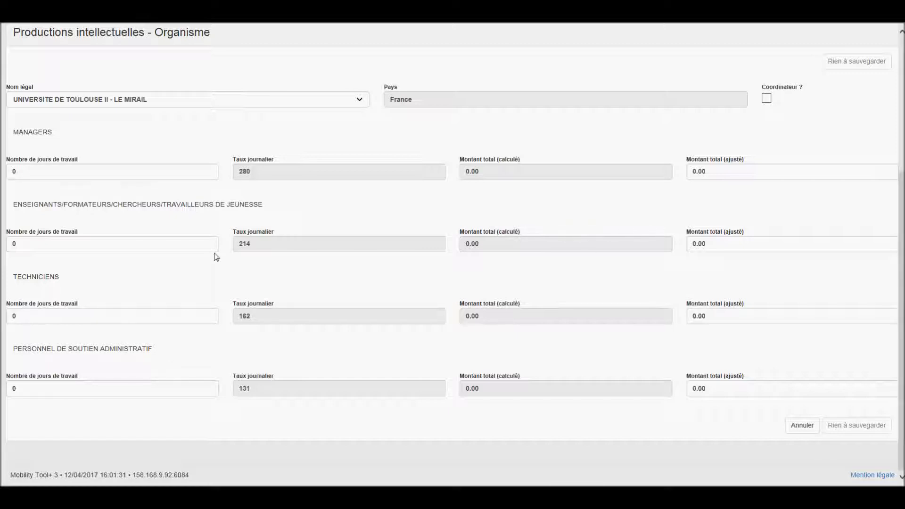
left_click(20, 244)
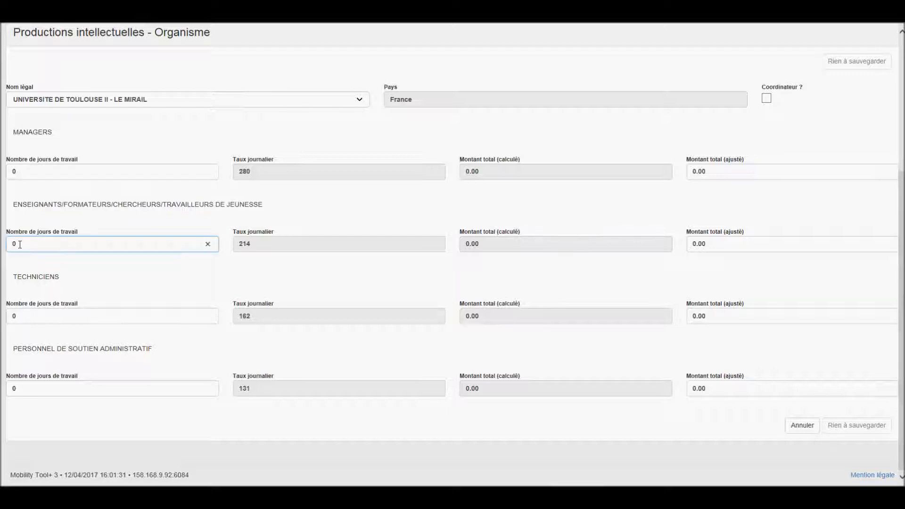
key("BackSpace")
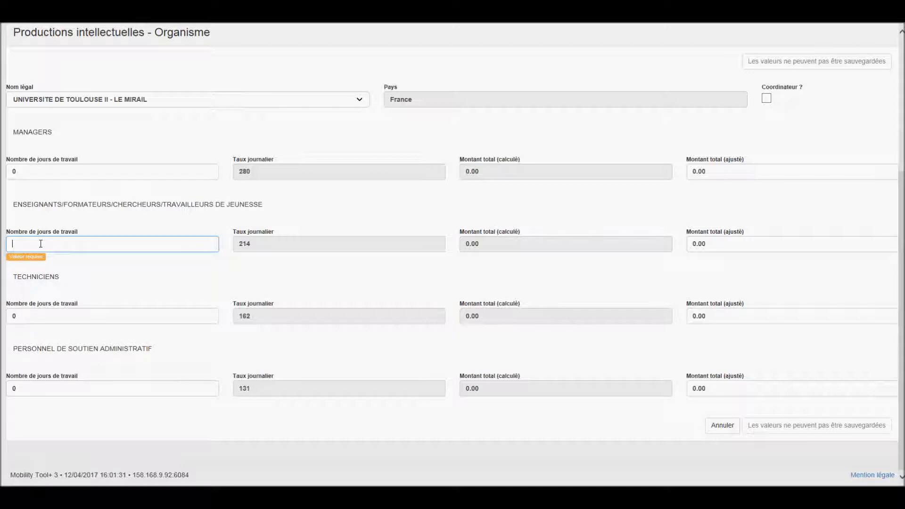
type("14")
left_click(44, 312)
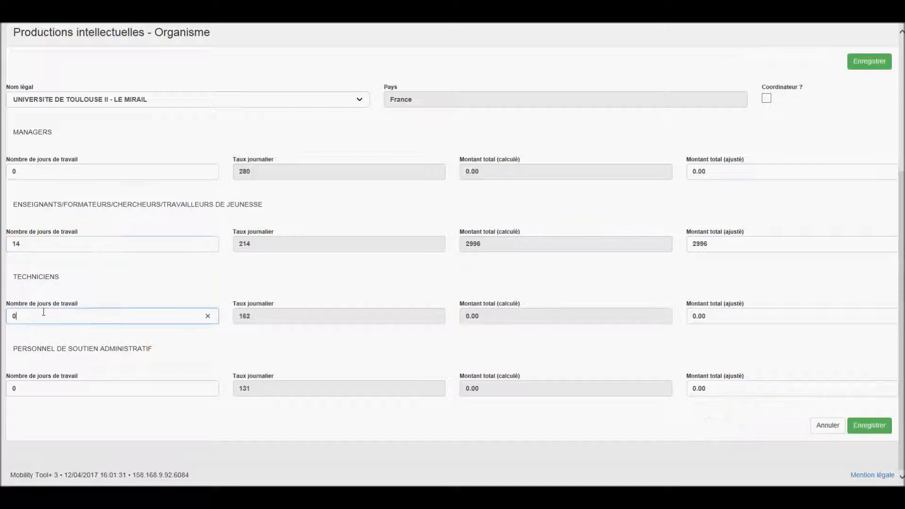
key("BackSpace")
type("56")
left_click(361, 347)
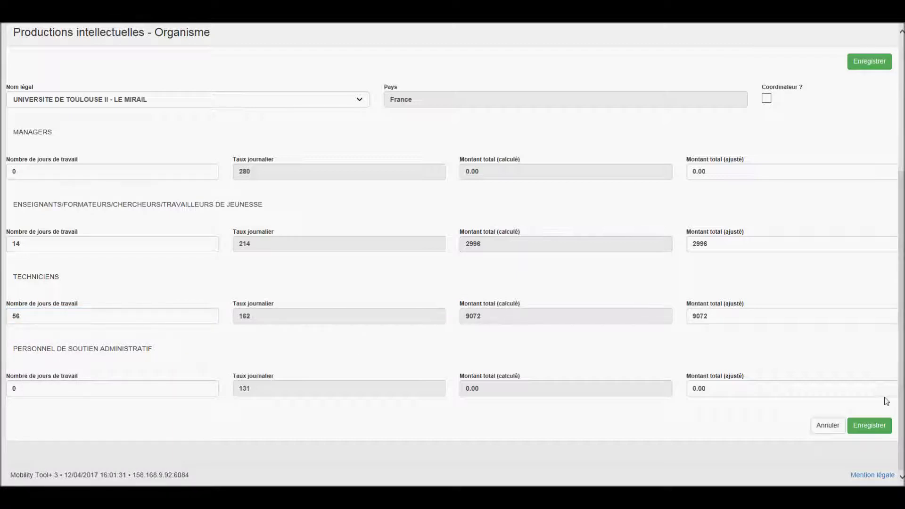
left_click(874, 433)
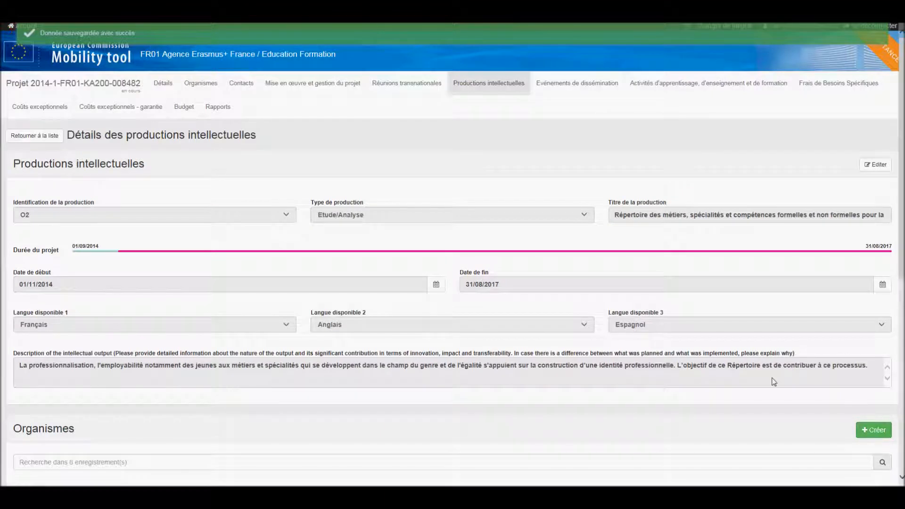
Set and save UNIVERSITE LUMIERE LYON 2's working days for output O2: 59 for teachers/researchers and 47 for technicians.
scroll(773, 382, "down", 4)
scroll(773, 382, "down", 3)
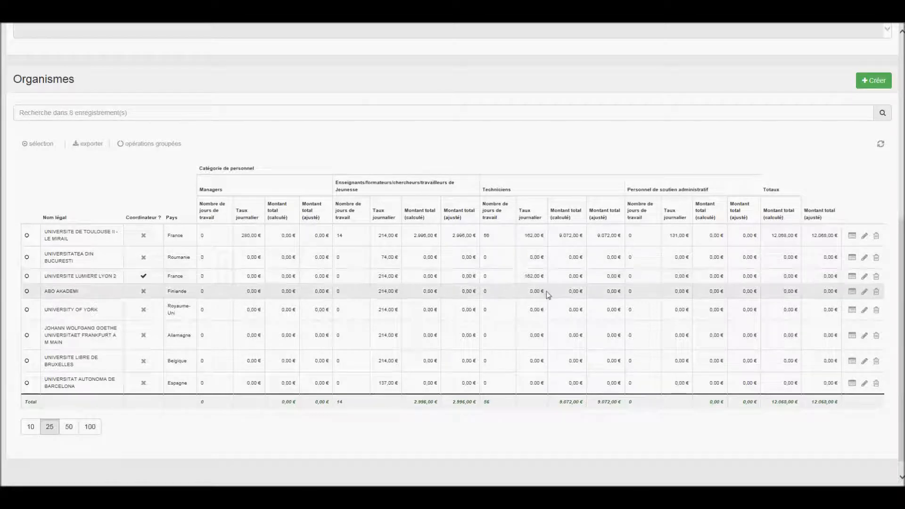
left_click(864, 281)
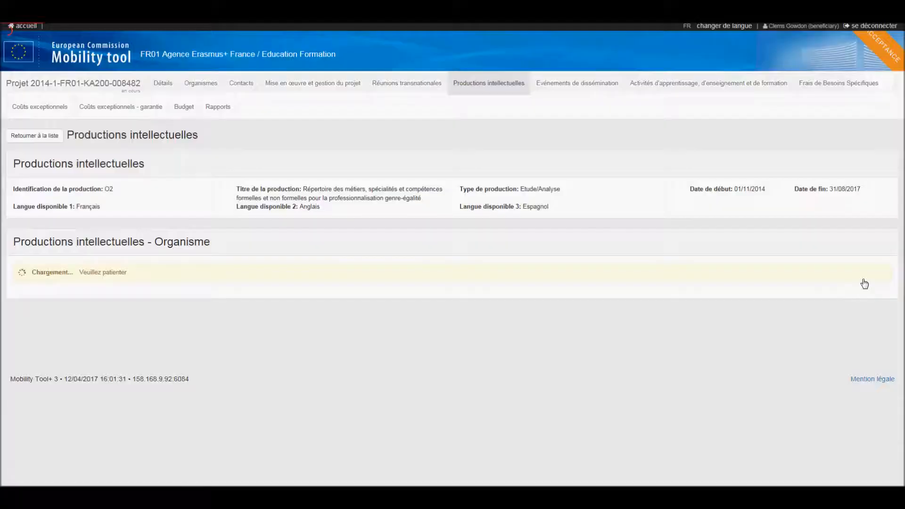
scroll(188, 255, "down", 2)
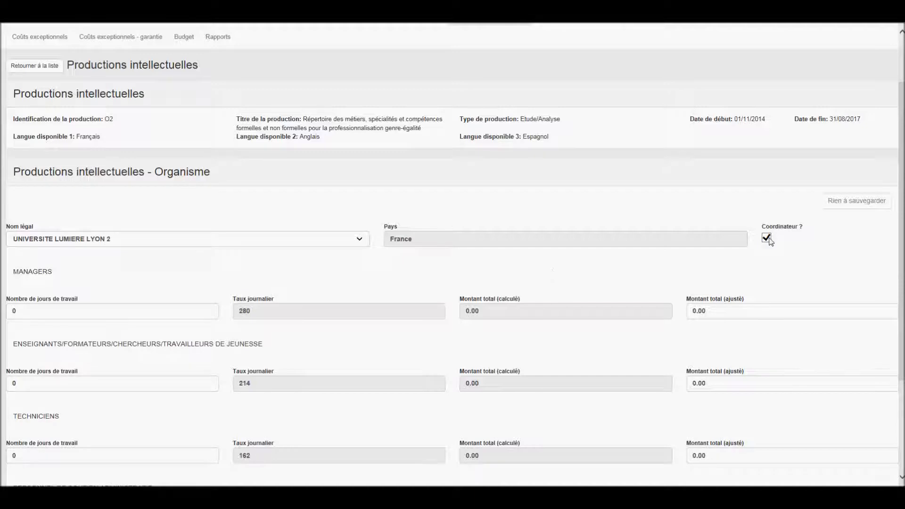
left_click(26, 383)
key("BackSpace")
type("5")
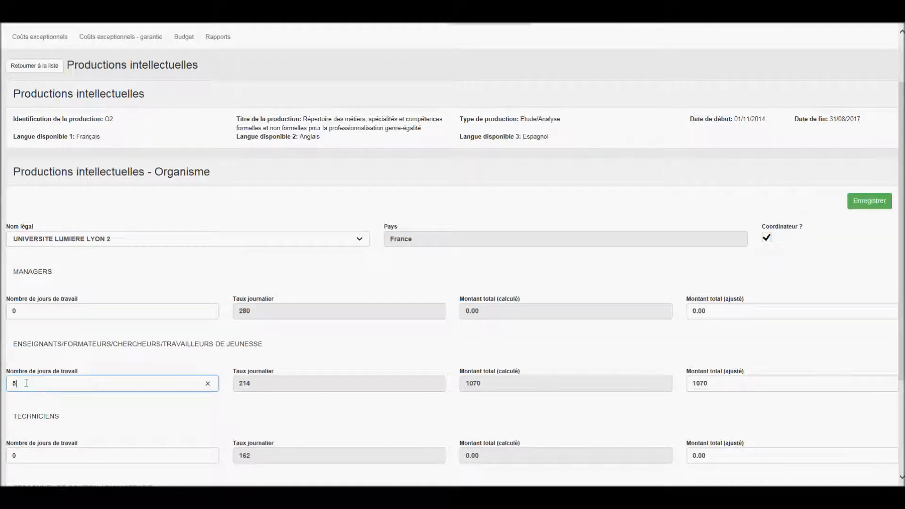
type("9")
left_click(22, 456)
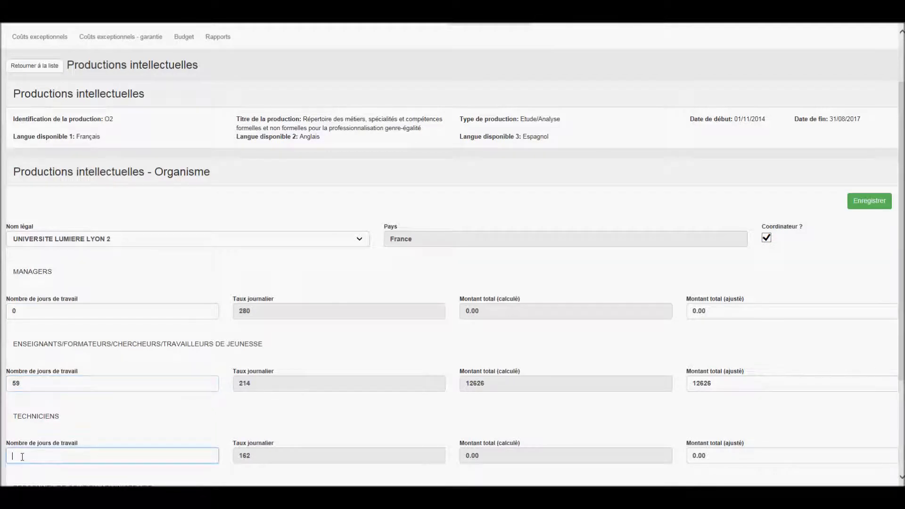
type("47")
scroll(574, 200, "down", 3)
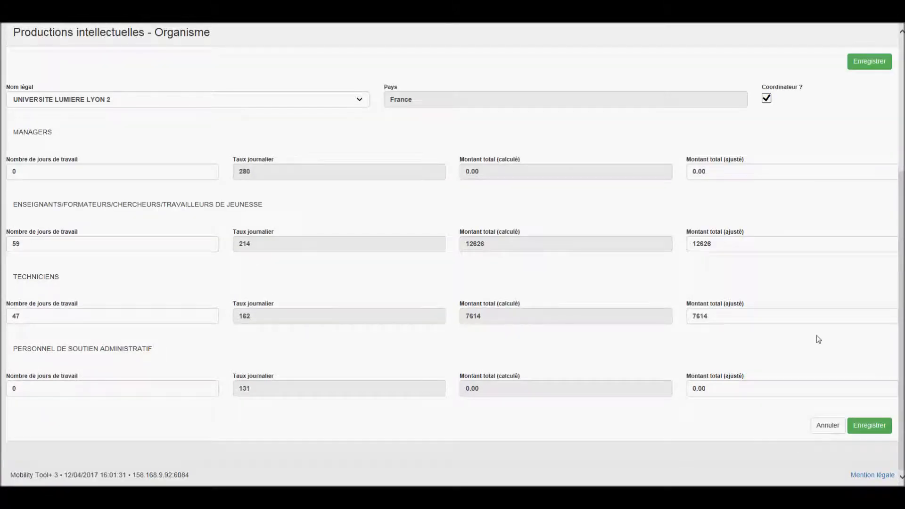
left_click(870, 426)
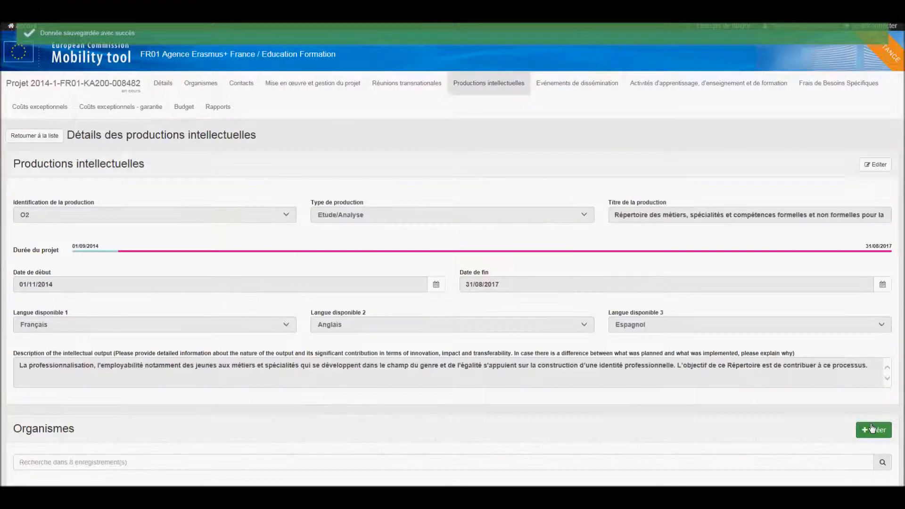
Return to the intellectual outputs list and start a new output O7 of type Conférence, titled "hjzrboik".
left_click(28, 139)
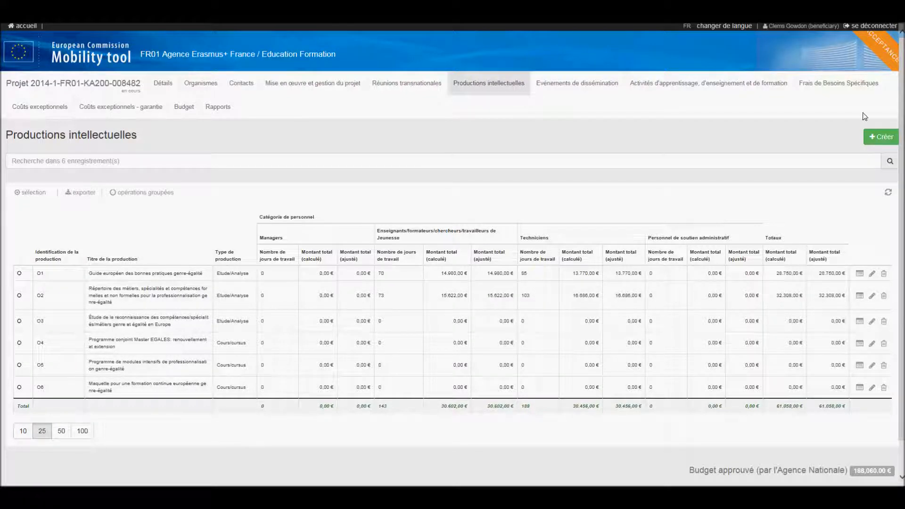
left_click(881, 137)
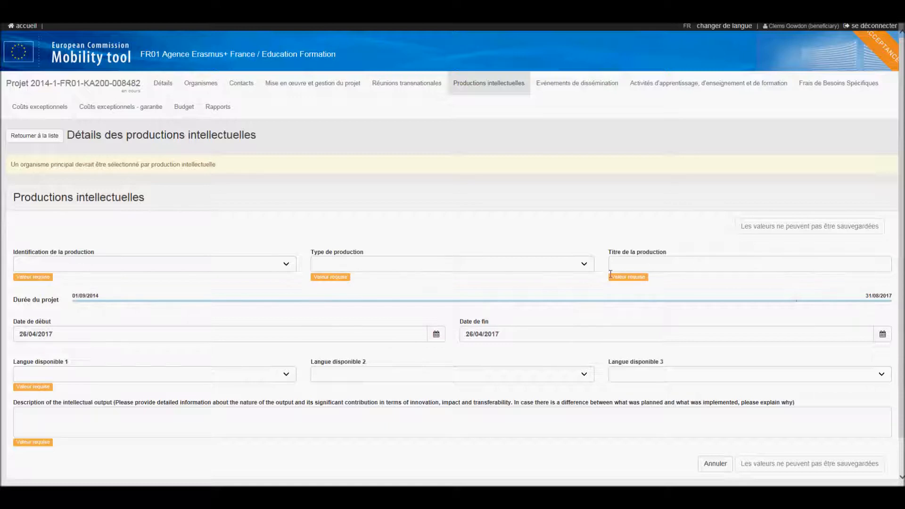
scroll(900, 478, "down", 1)
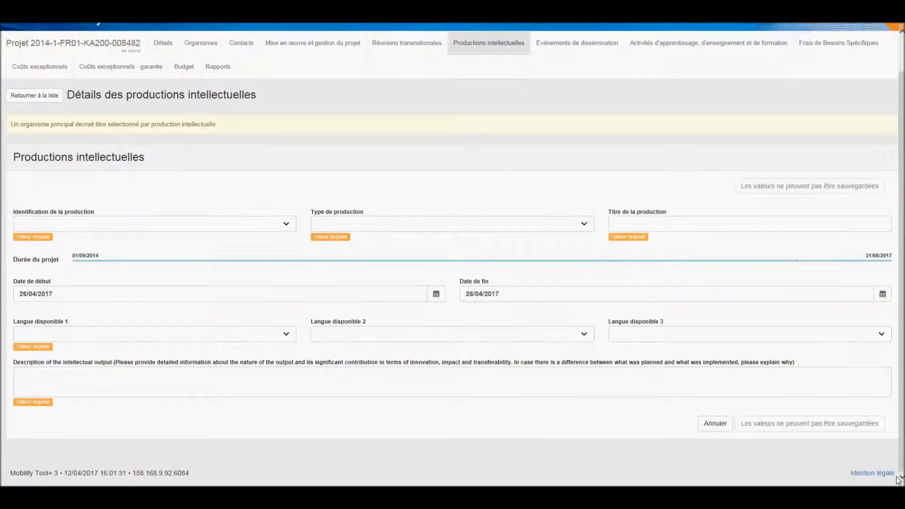
left_click(281, 224)
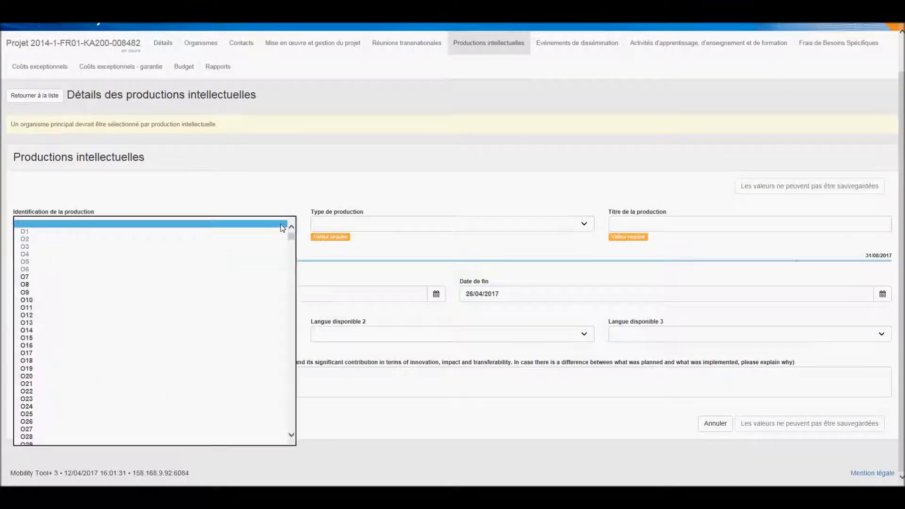
left_click(253, 278)
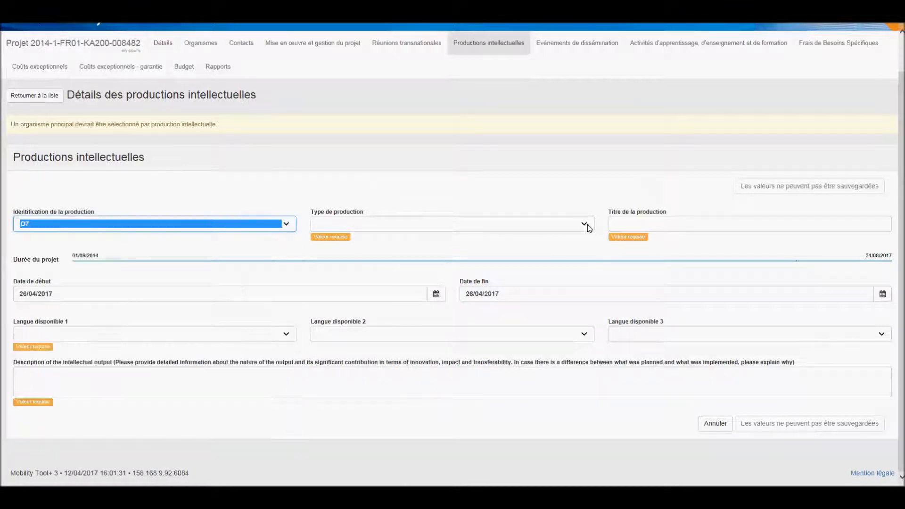
left_click(586, 226)
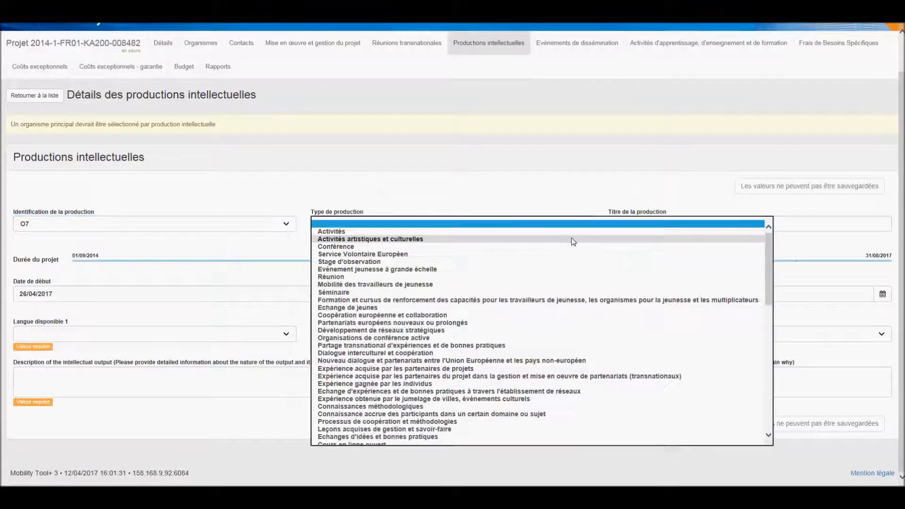
left_click(566, 248)
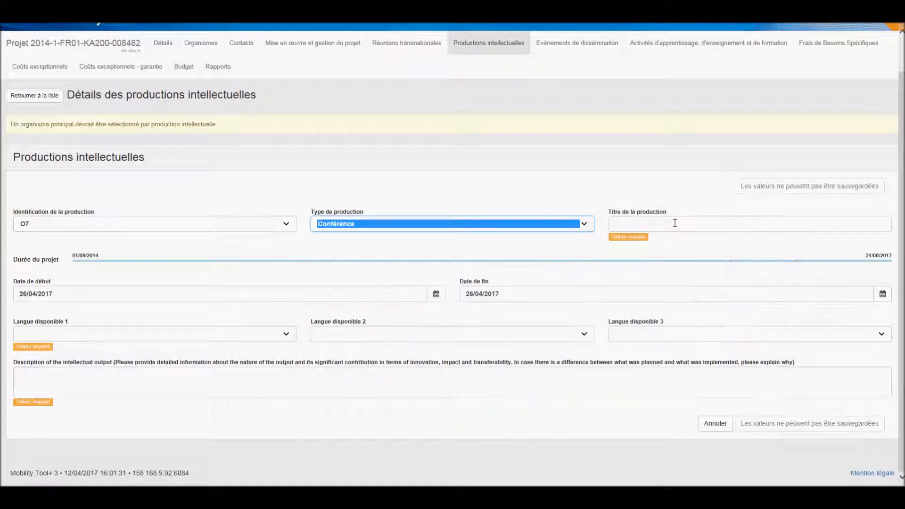
left_click(675, 223)
type("hjzrb")
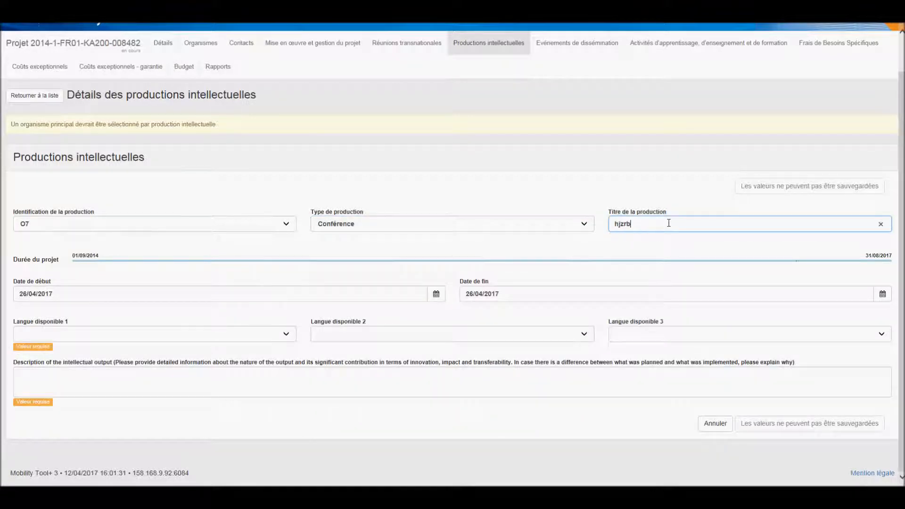
type("oik")
Set output O7's end date to 27/04/2017, first language to Anglais and description to "zpoi,", and save it.
left_click(436, 294)
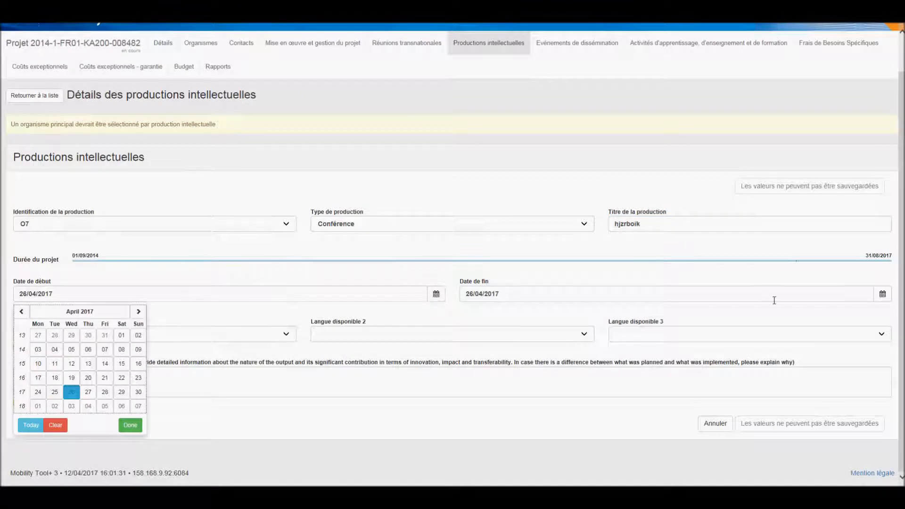
left_click(881, 294)
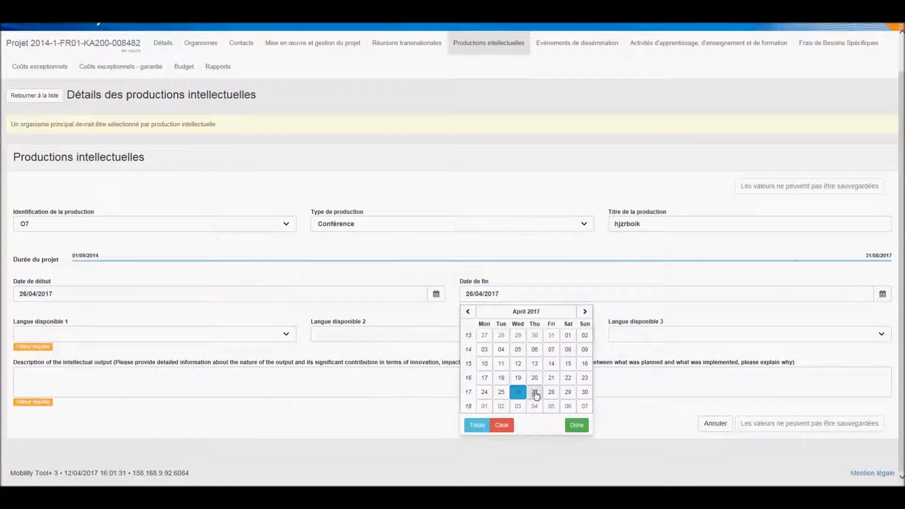
left_click(535, 393)
left_click(24, 335)
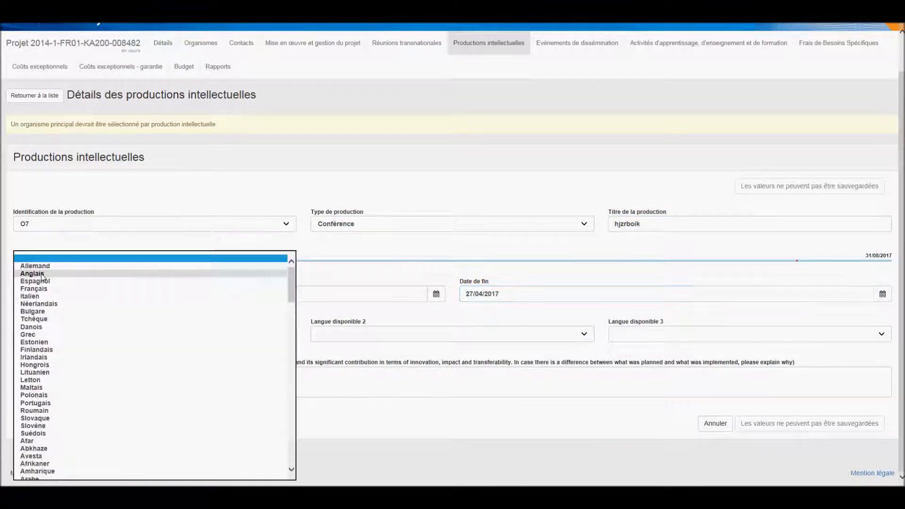
left_click(32, 274)
left_click(178, 396)
type("z")
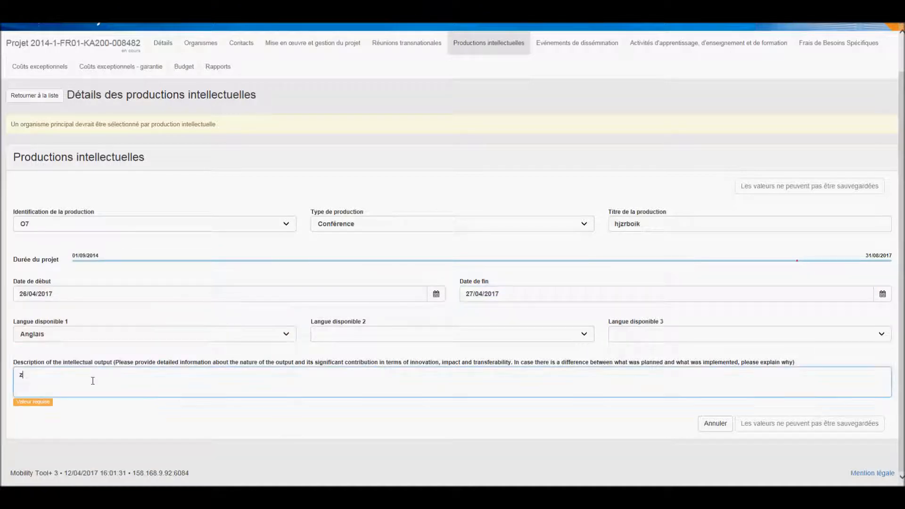
type("poi,")
key("Return")
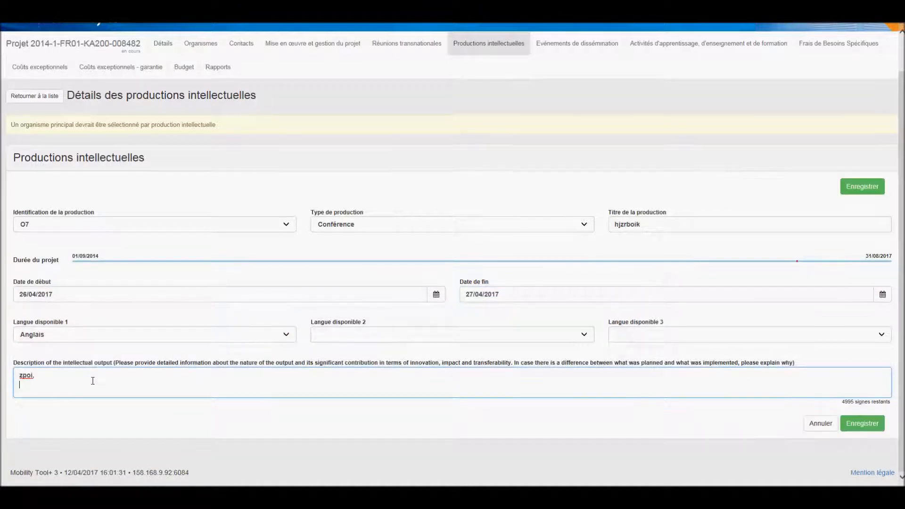
left_click(865, 424)
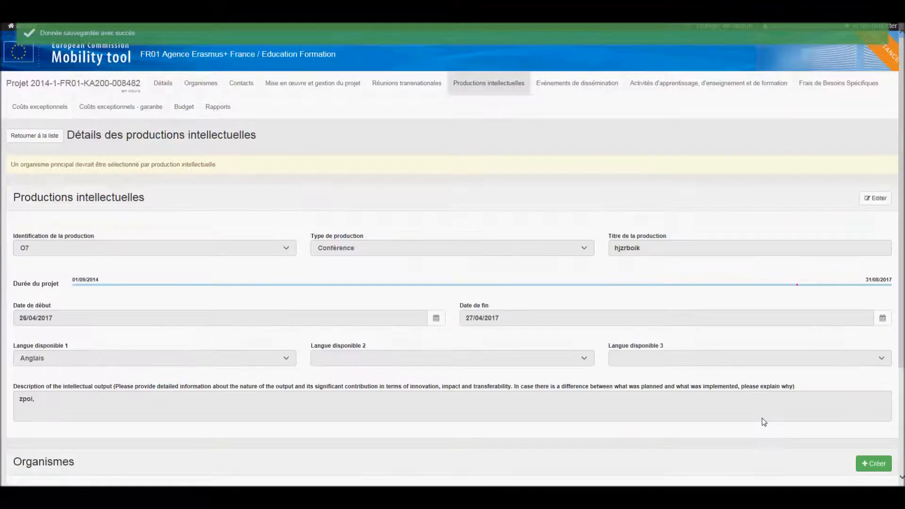
Add UNIVERSITE LUMIERE LYON 2 to output O7's organisations and mark it as coordinator.
scroll(191, 330, "down", 3)
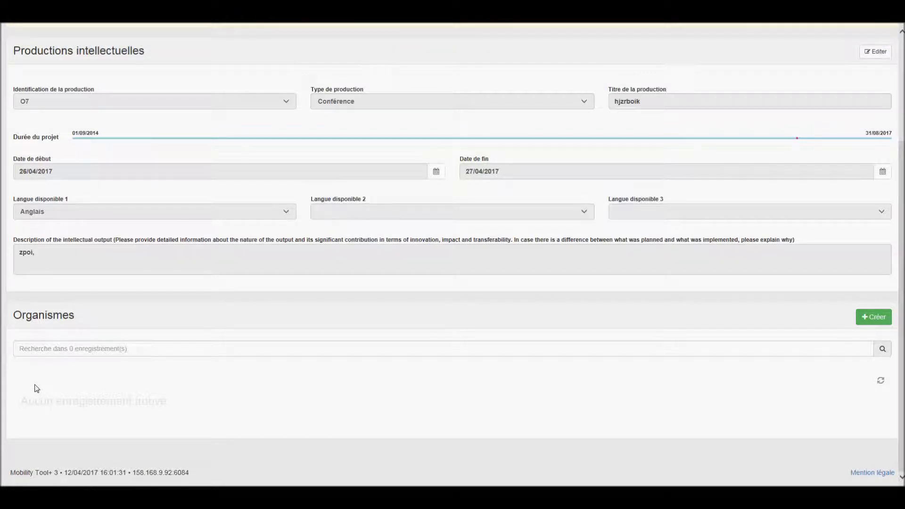
left_click(872, 323)
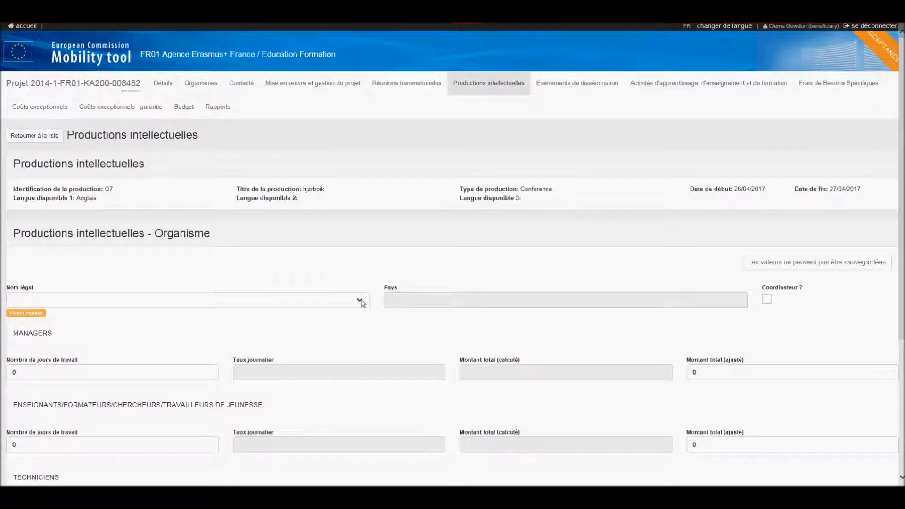
left_click(360, 301)
left_click(344, 309)
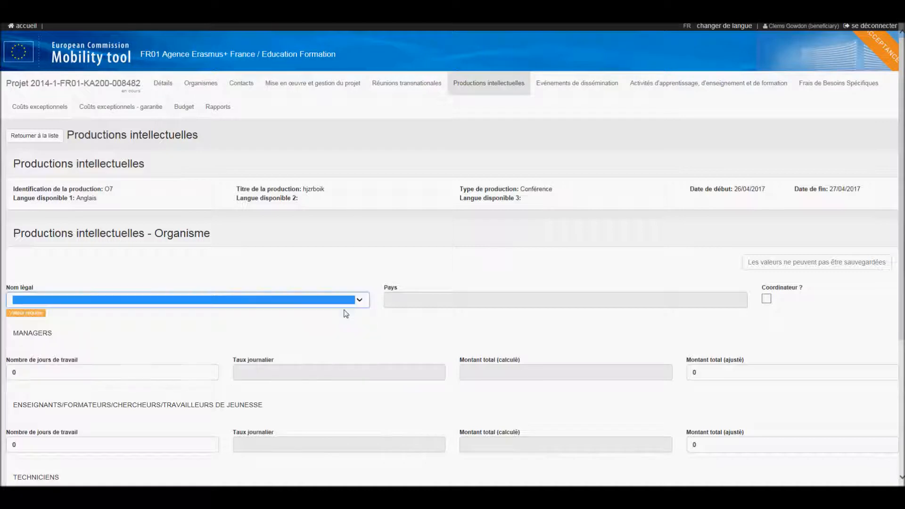
left_click(766, 298)
Enter 24 working days for the organisation's teachers/researchers on output O7 and save the entry.
scroll(560, 348, "down", 2)
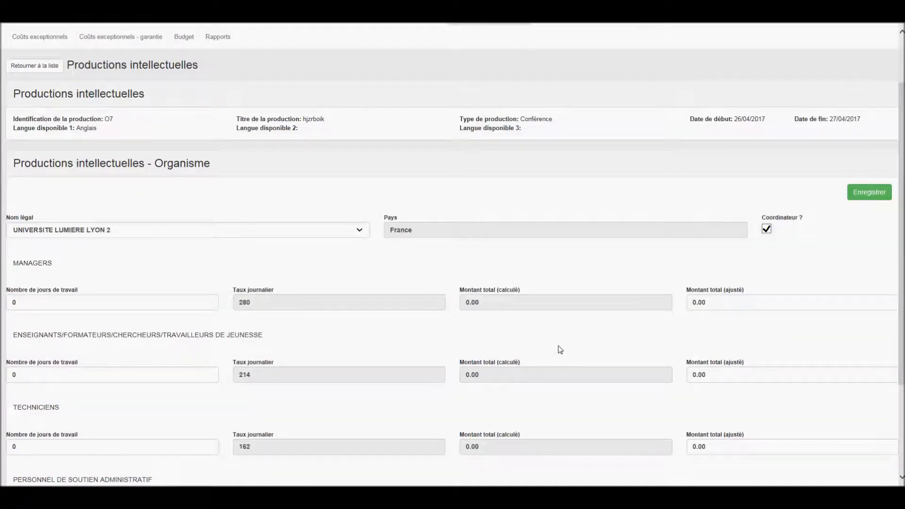
left_click(54, 372)
key("BackSpace")
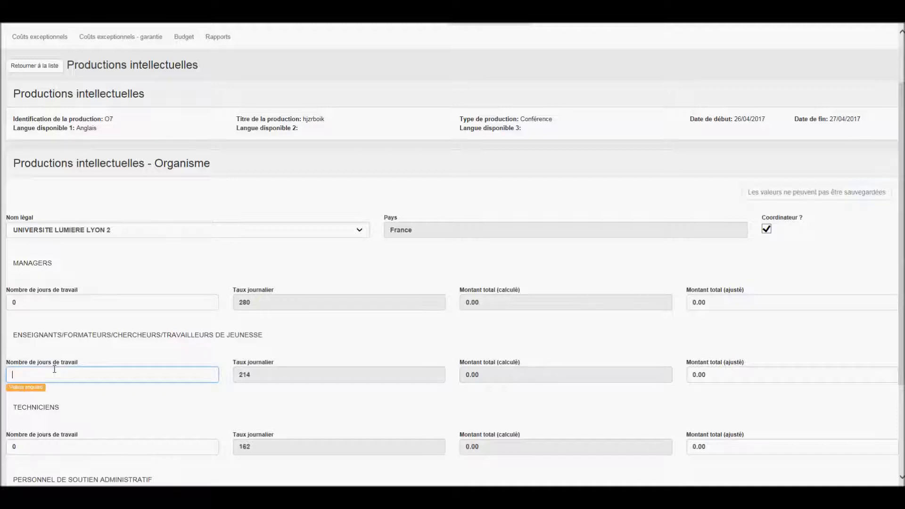
type("24")
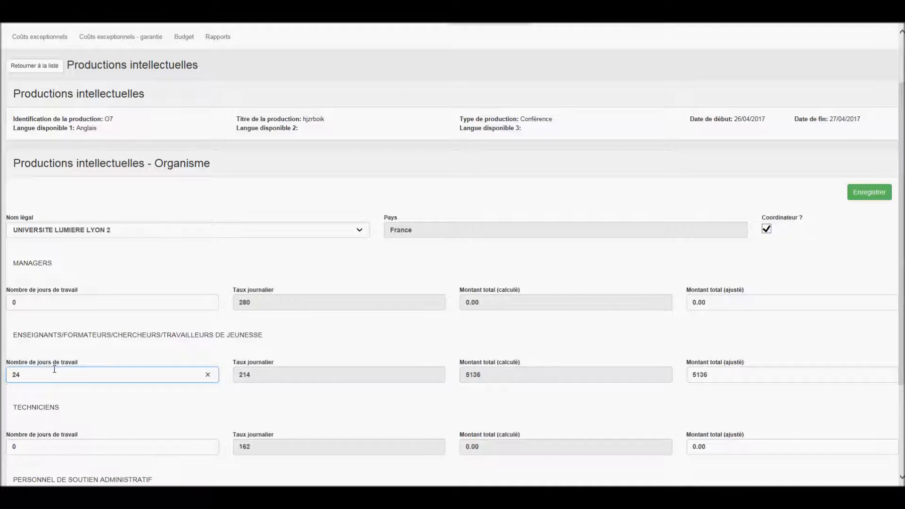
left_click(869, 193)
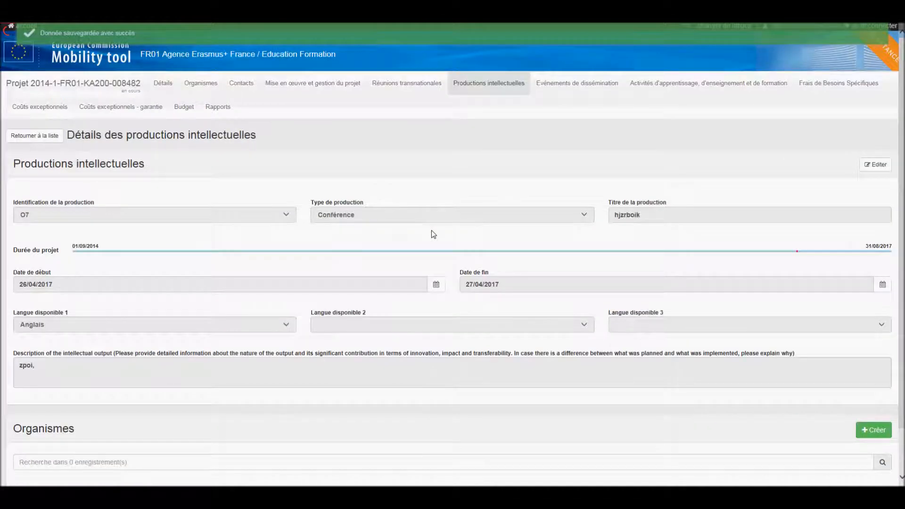
Return to the intellectual outputs list and delete output O7.
left_click(25, 137)
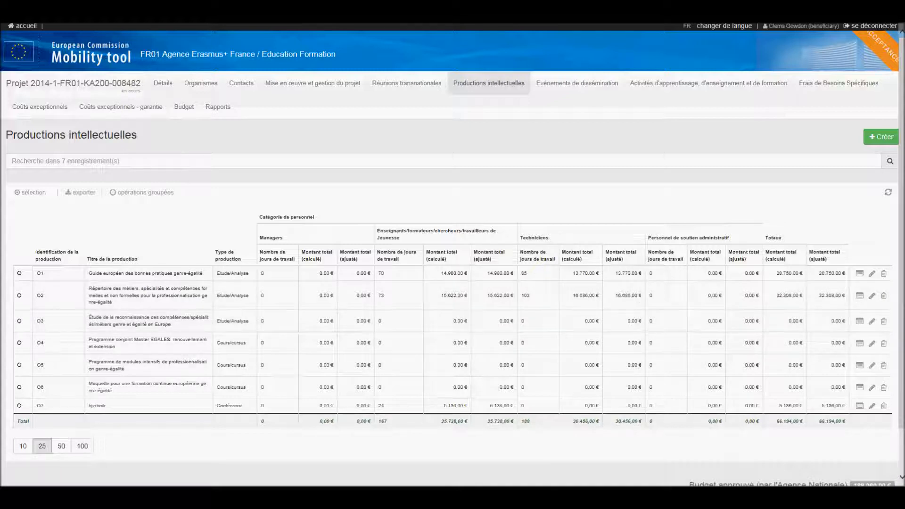
left_click(883, 406)
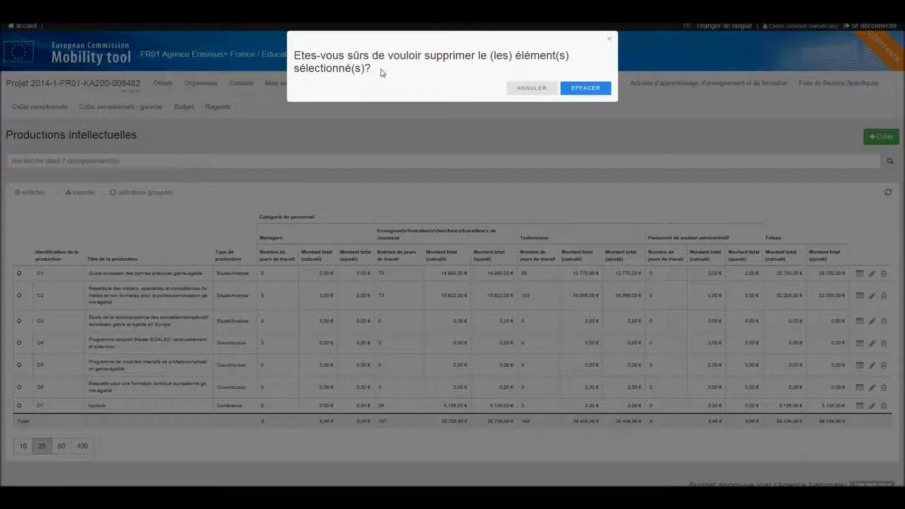
left_click(585, 89)
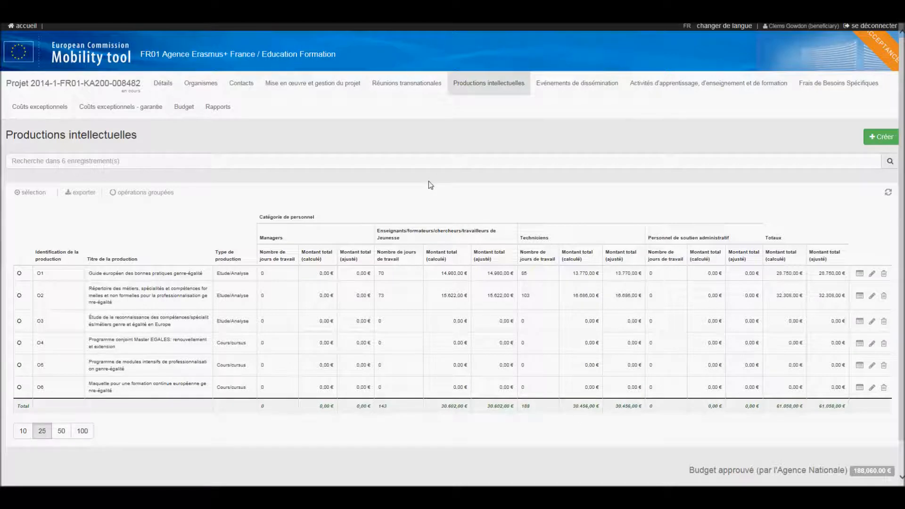
Open dissemination event E2, the Barcelona seminar, and edit its budget entry for UNIVERSITAT AUTONOMA DE BARCELONA.
left_click(591, 89)
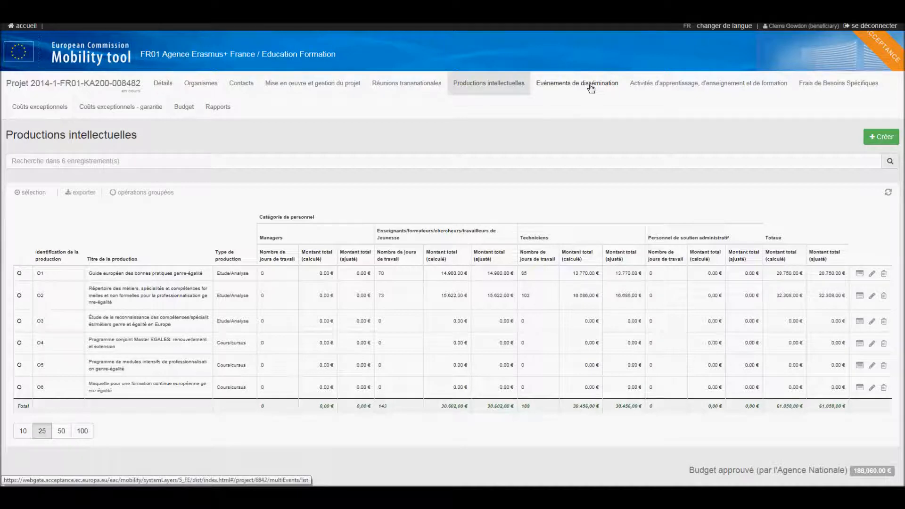
left_click(591, 89)
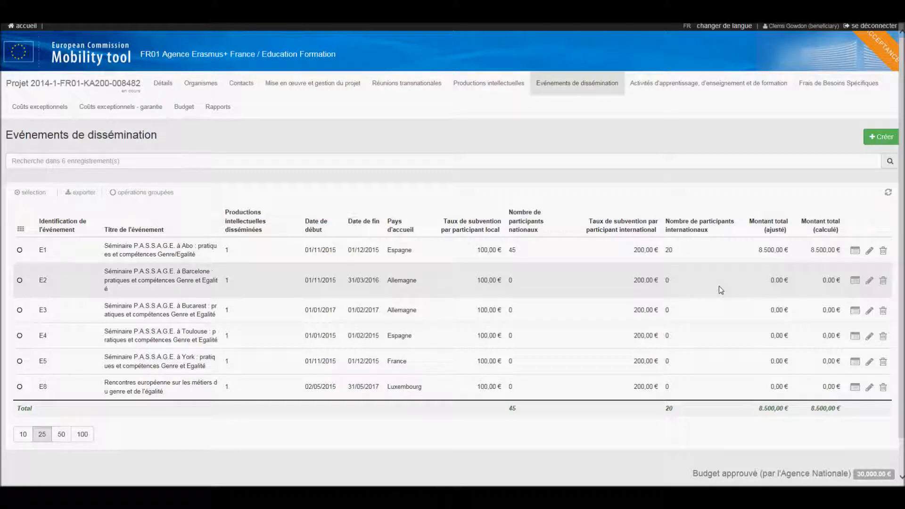
left_click(869, 282)
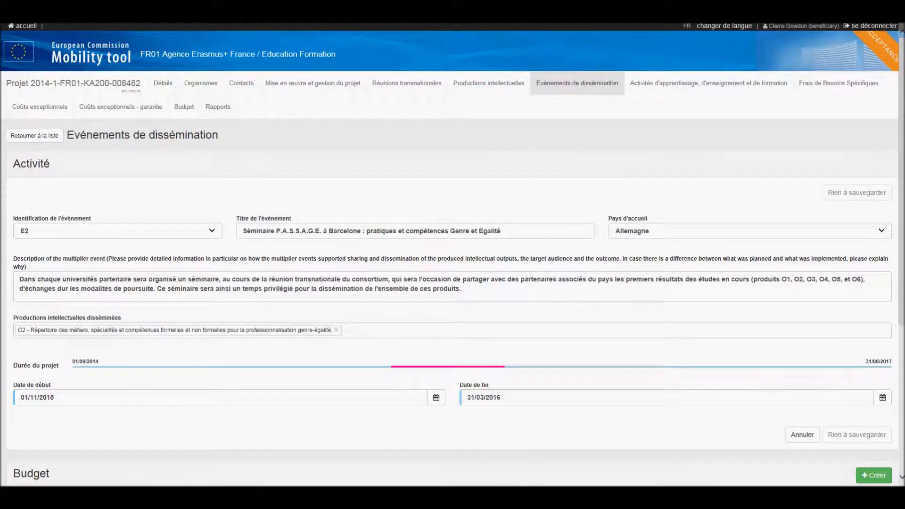
scroll(901, 479, "down", 2)
scroll(901, 479, "down", 4)
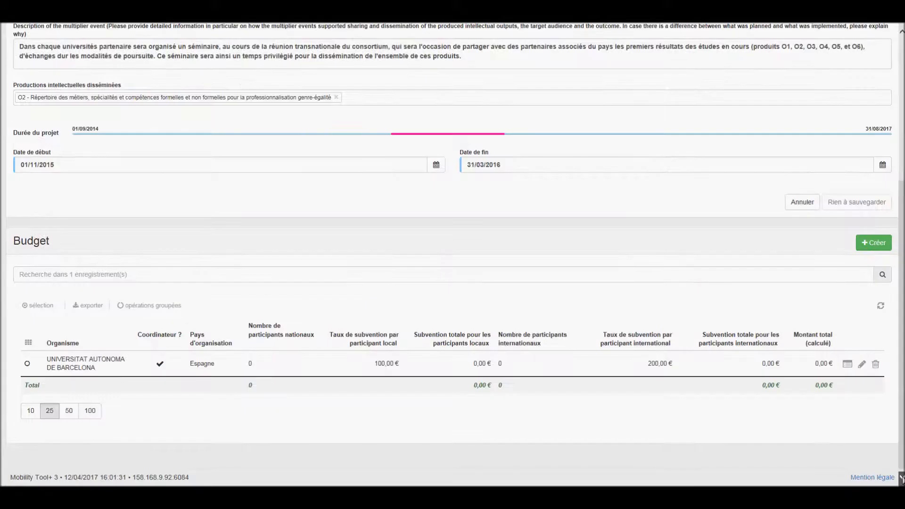
scroll(901, 479, "down", 1)
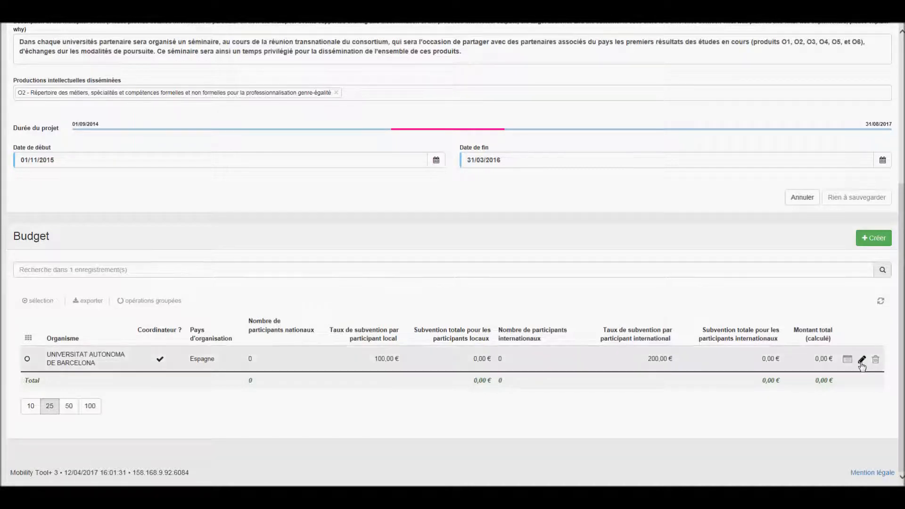
left_click(861, 360)
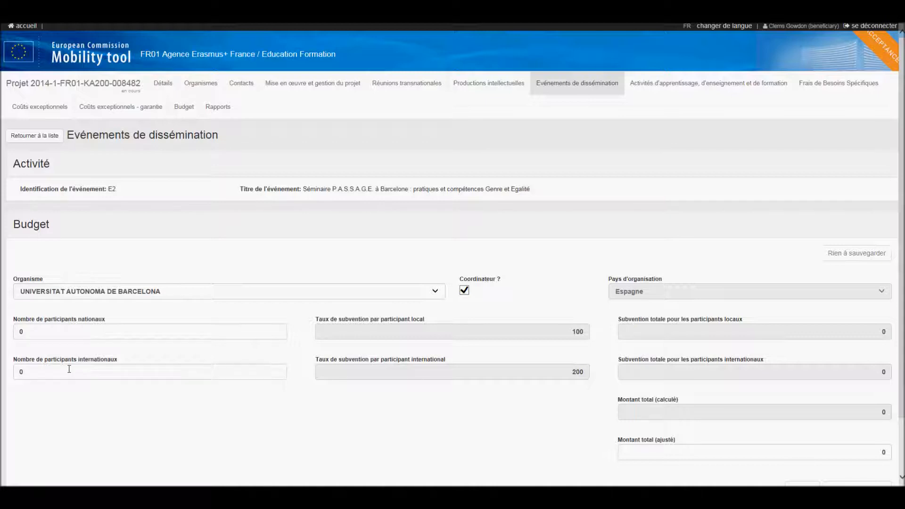
Set event E2's participants for UNIVERSITAT AUTONOMA DE BARCELONA to 30 national and 10 international.
left_click(26, 331)
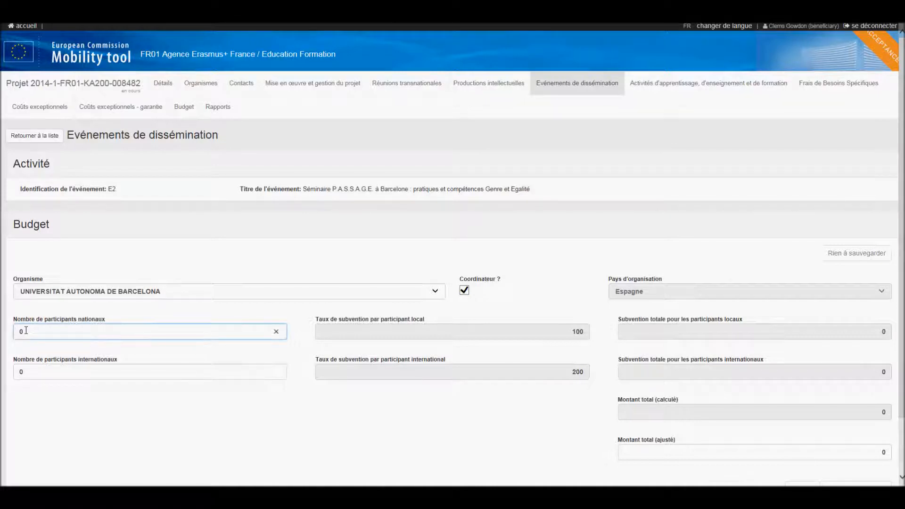
key("BackSpace")
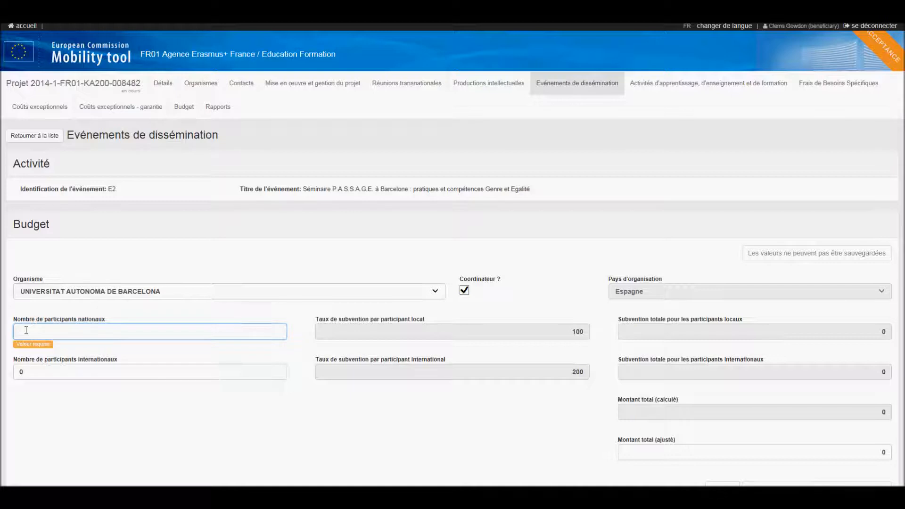
type("30")
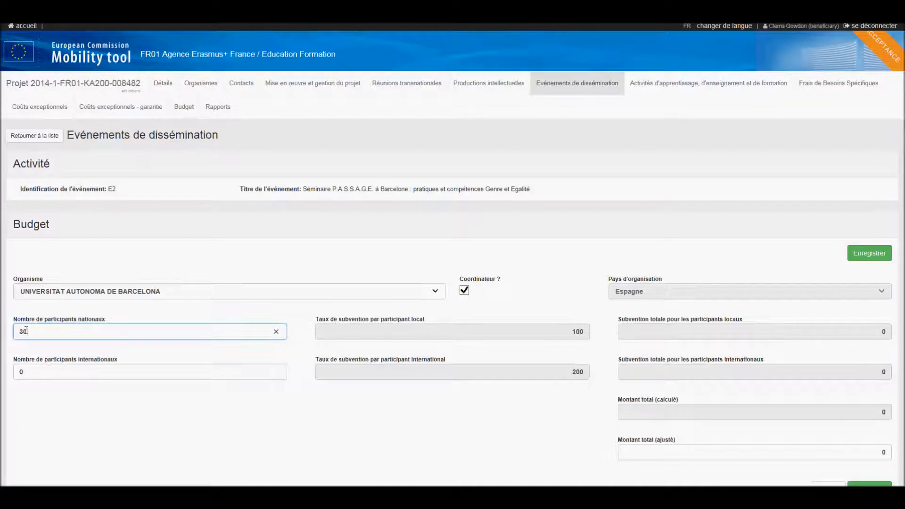
left_click(30, 372)
key("BackSpace")
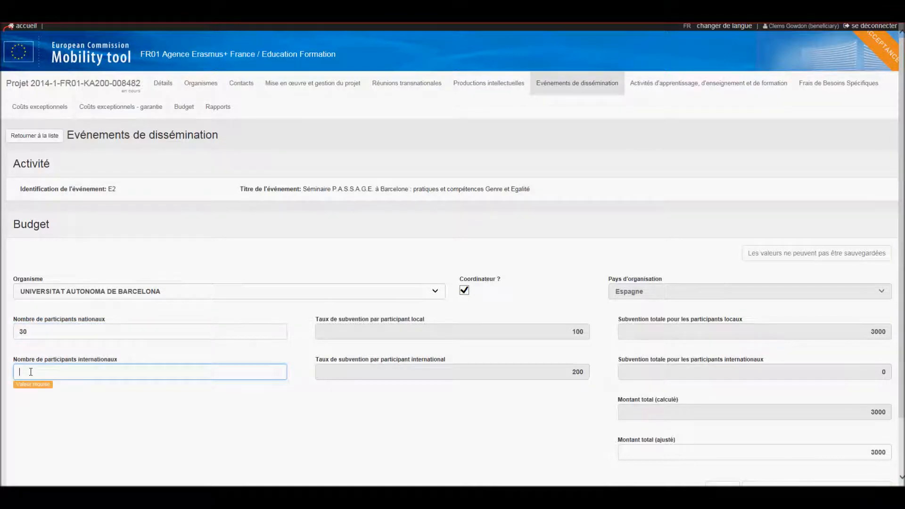
type("10")
left_click(96, 411)
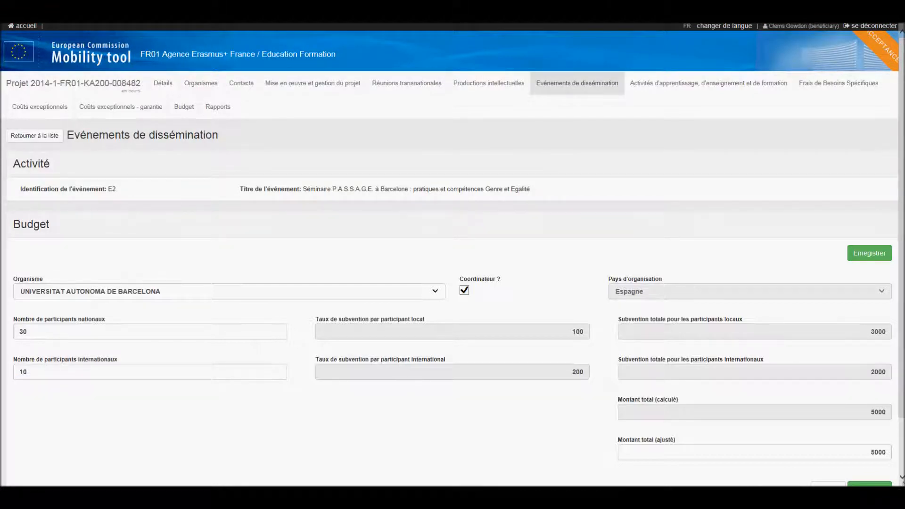
Save the budget entry of dissemination event E2 and return to the list of dissemination events.
scroll(868, 432, "down", 2)
left_click(869, 431)
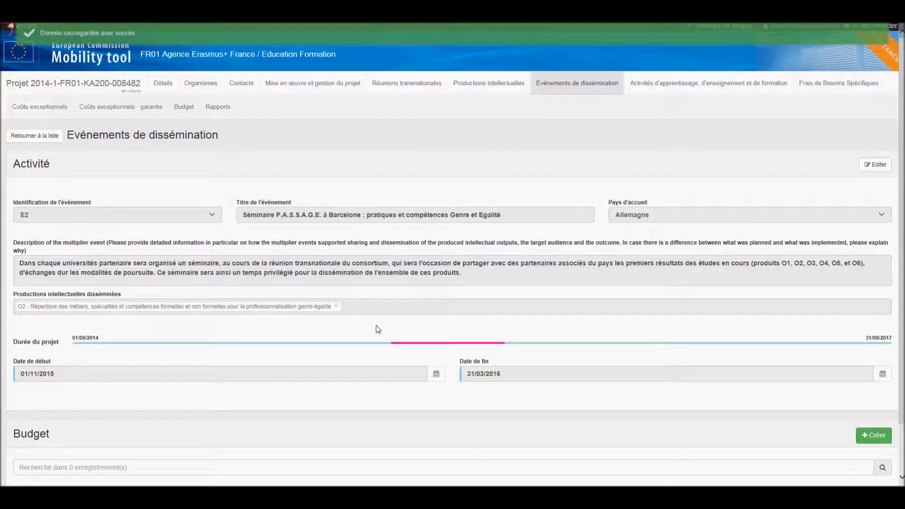
left_click(31, 138)
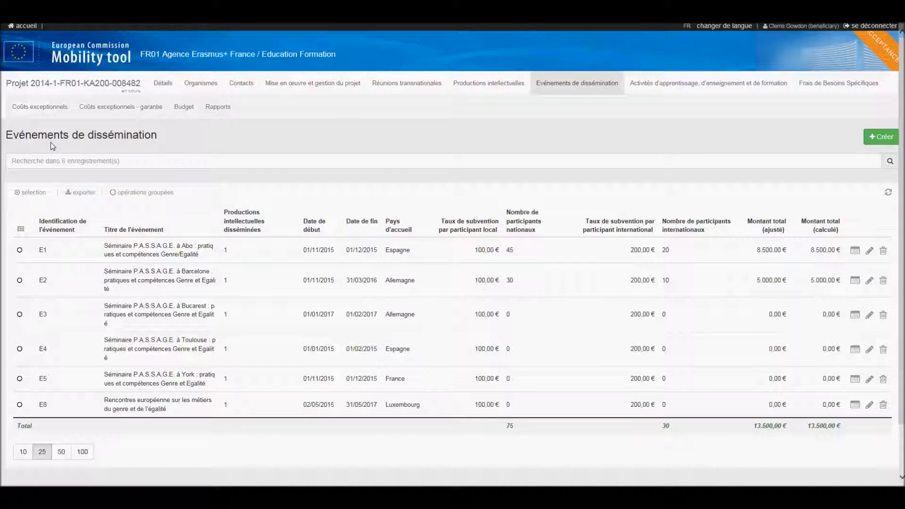
Create a dissemination event with identification E7, title "LZOIUPNGBm" and host country Allemagne.
left_click(882, 138)
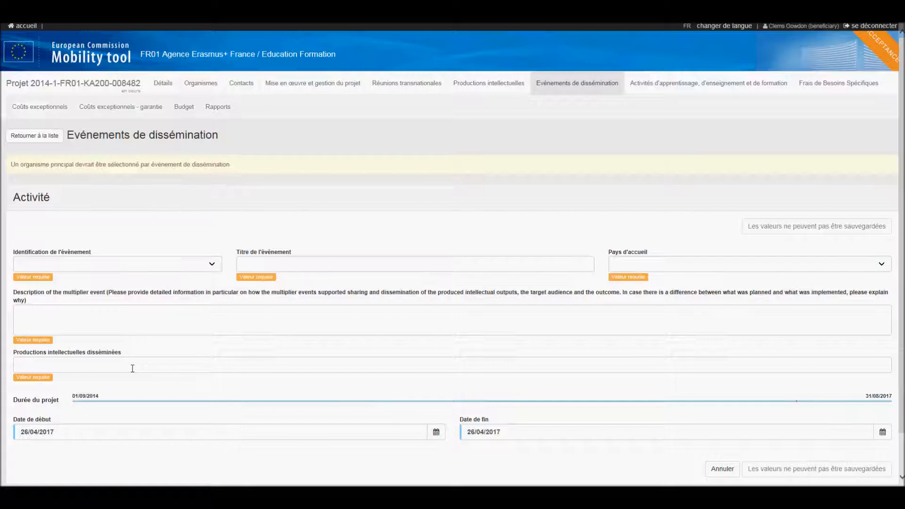
left_click(213, 265)
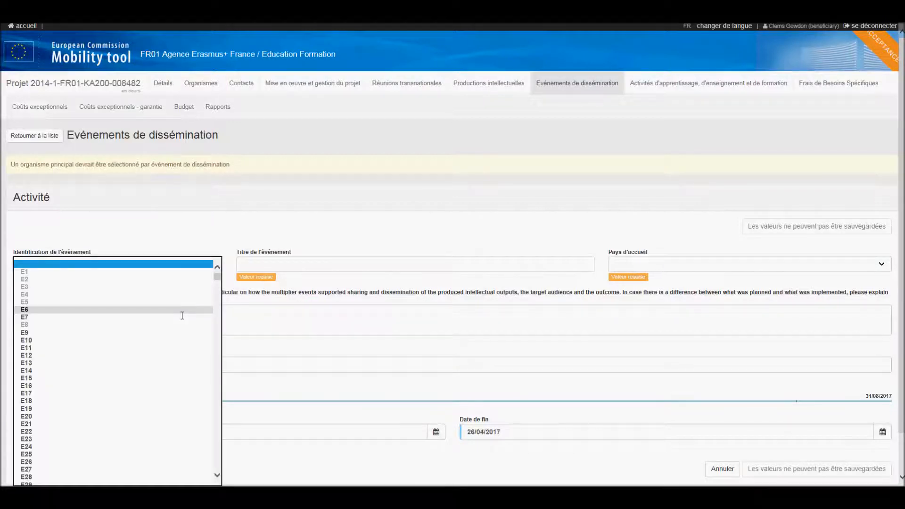
left_click(175, 318)
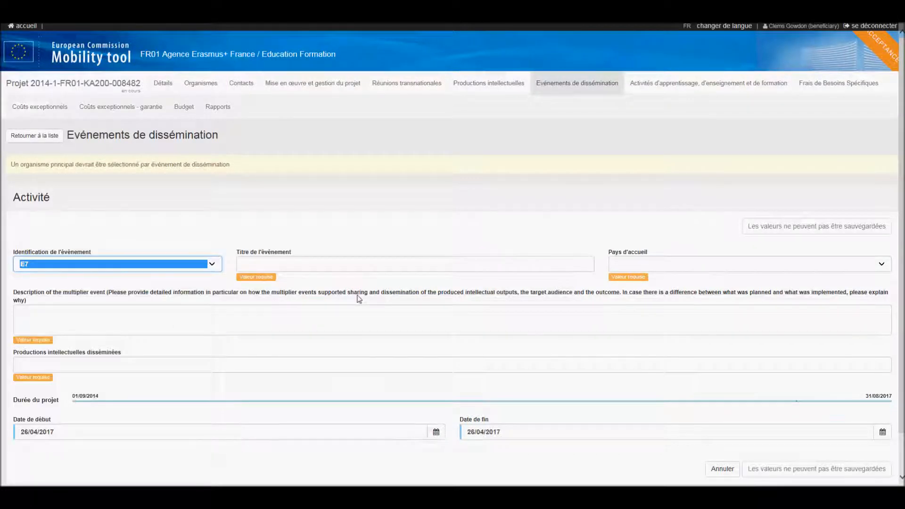
left_click(297, 264)
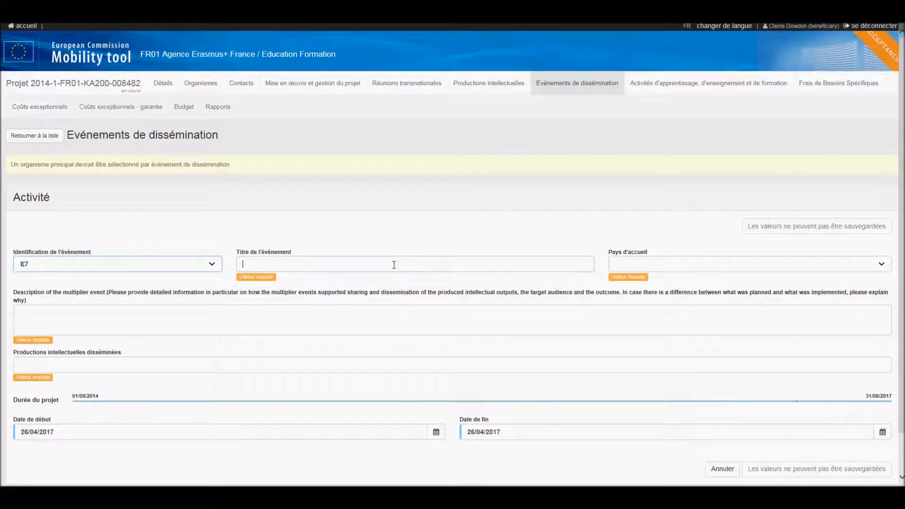
type("LZOIUPNGBm")
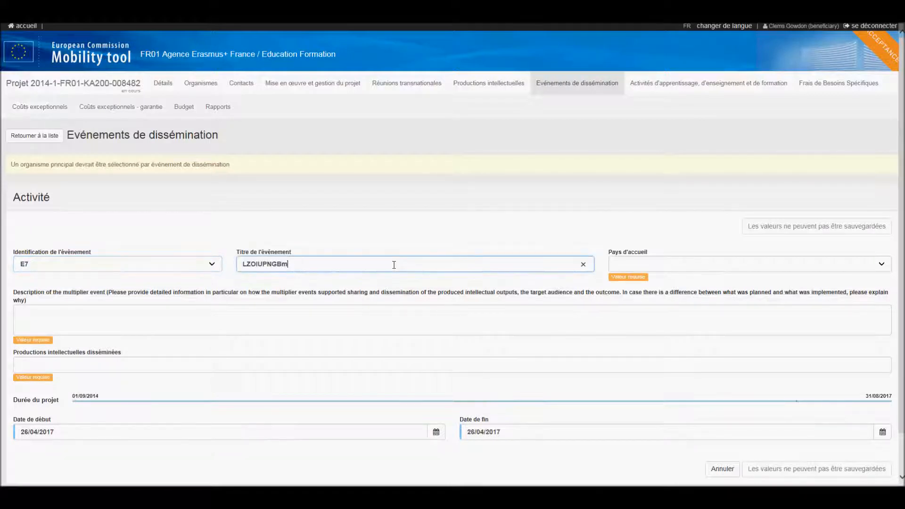
left_click(643, 270)
left_click(597, 281)
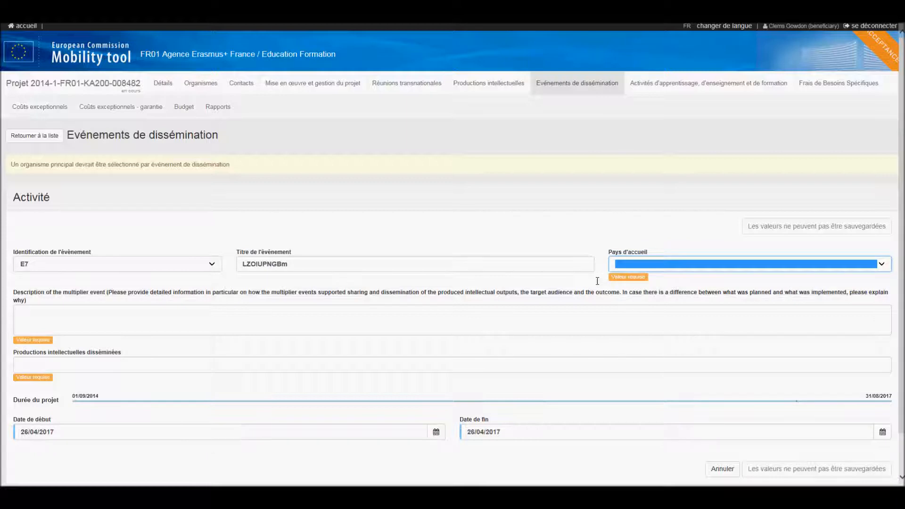
Fill event E7's description with placeholder text, link intellectual output O1 - Guide européen des bonnes pratiques genre-égalité, and save the event.
left_click(126, 306)
type("ùQP ZINB")
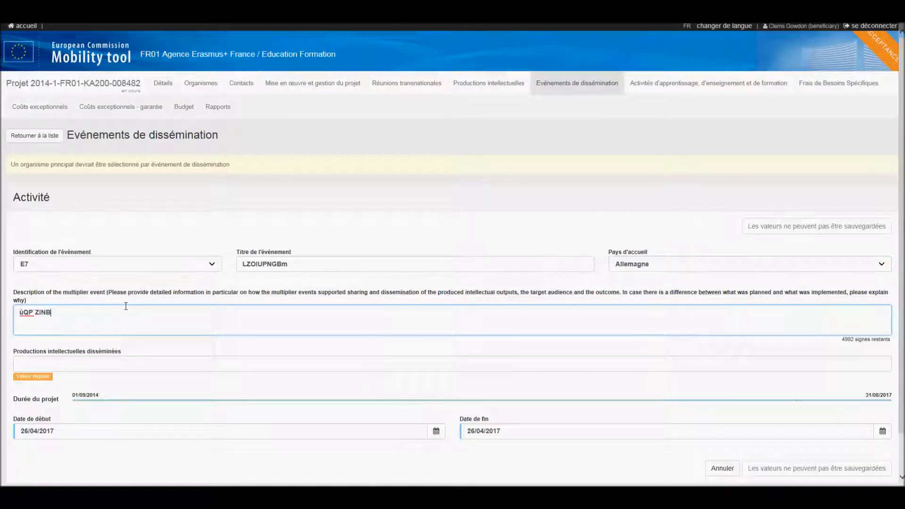
type(" pzo;vdlkjlcjlw<")
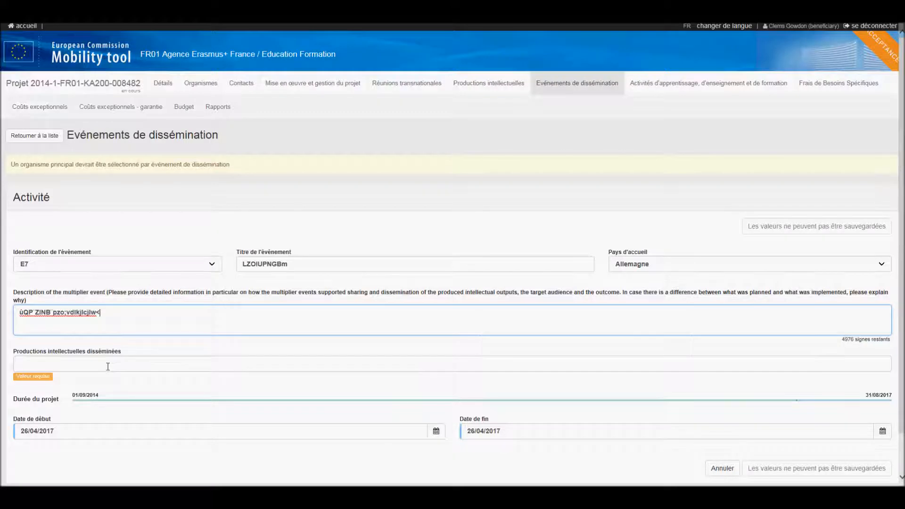
left_click(108, 367)
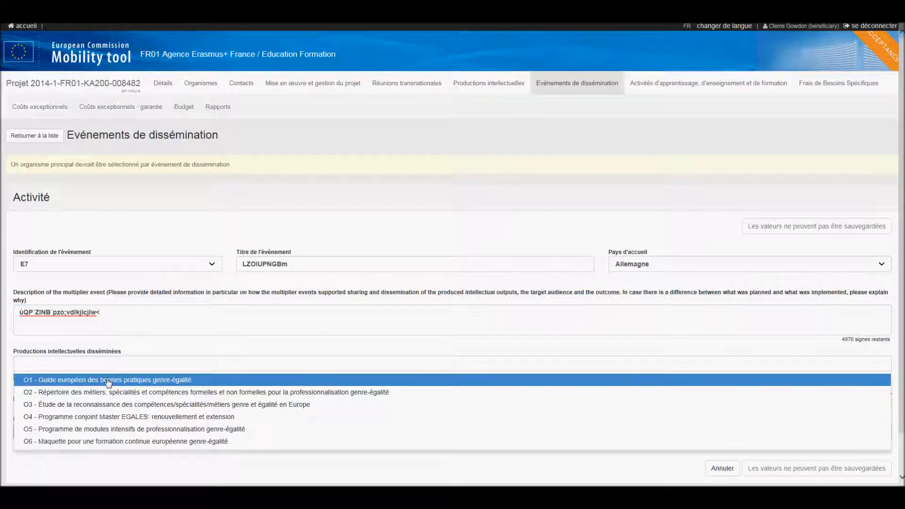
left_click(108, 380)
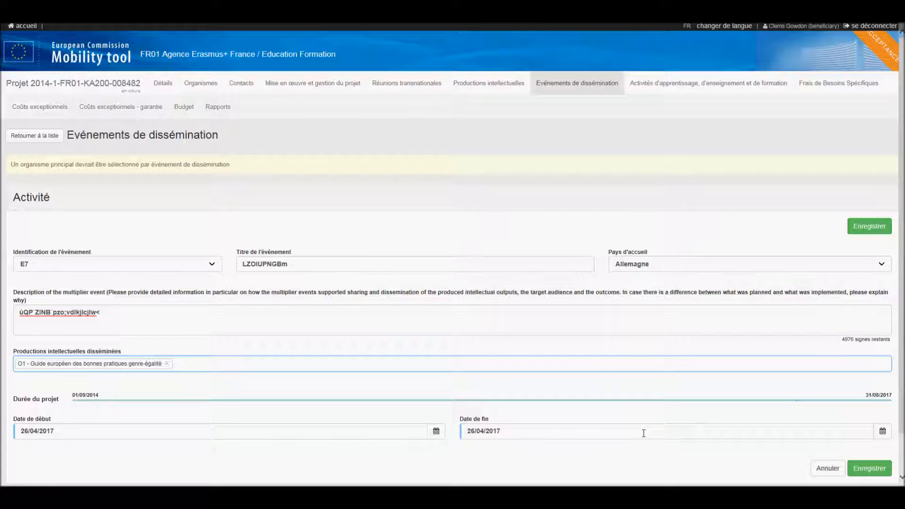
left_click(869, 468)
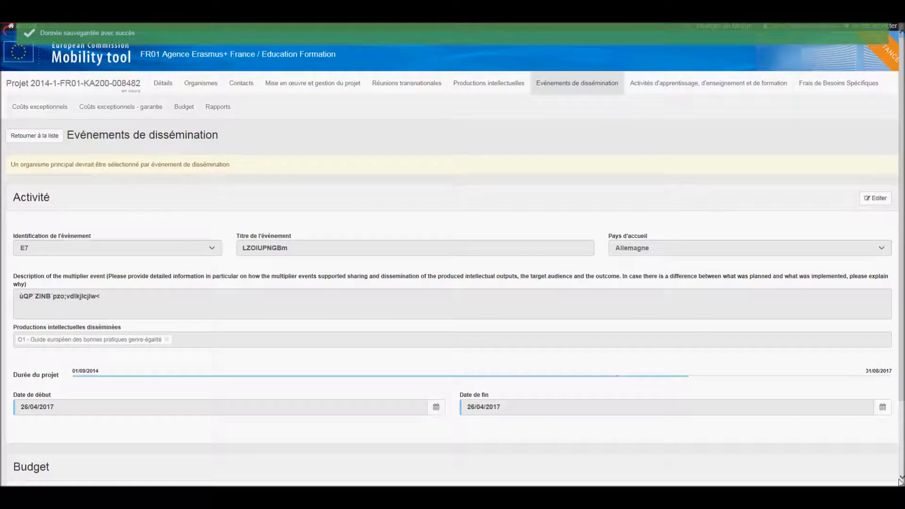
Add a budget entry to event E7 for JOHANN WOLFGANG GOETHE UNIVERSITAET FRANKFURT AM MAIN and mark it as coordinator.
scroll(900, 479, "down", 3)
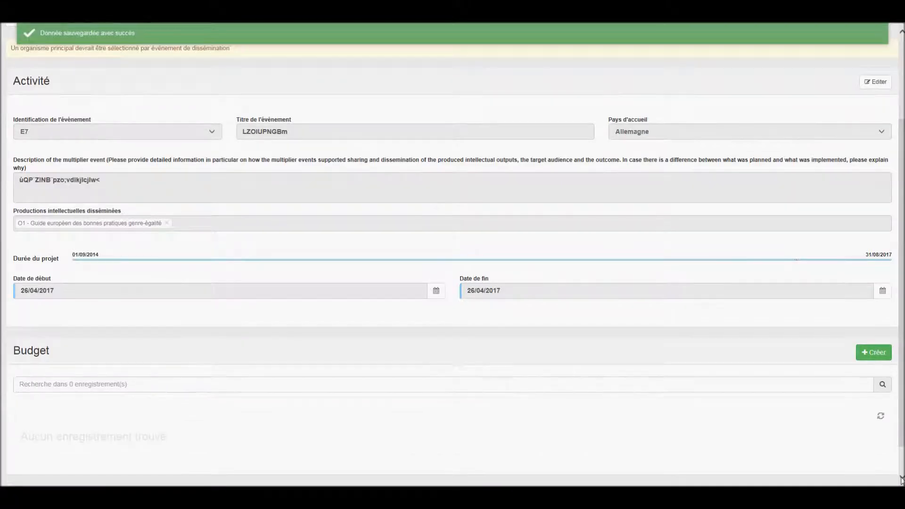
left_click(901, 479)
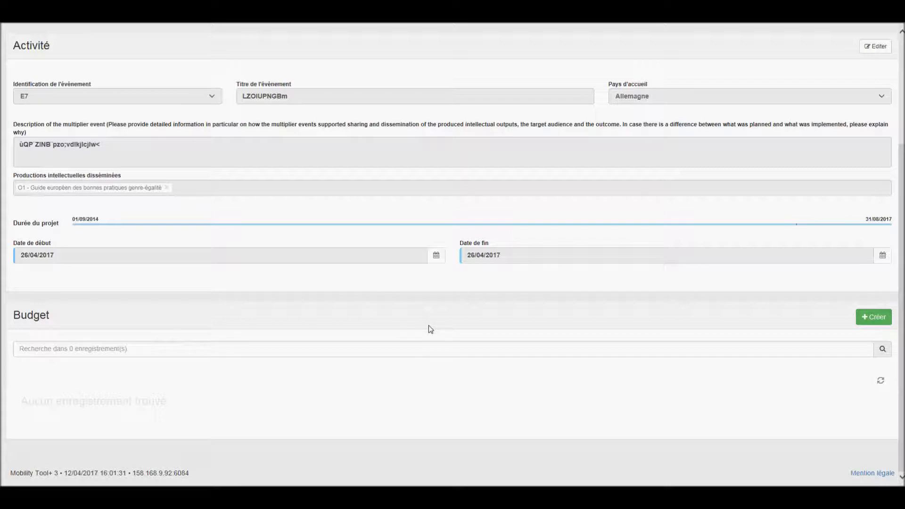
left_click(877, 320)
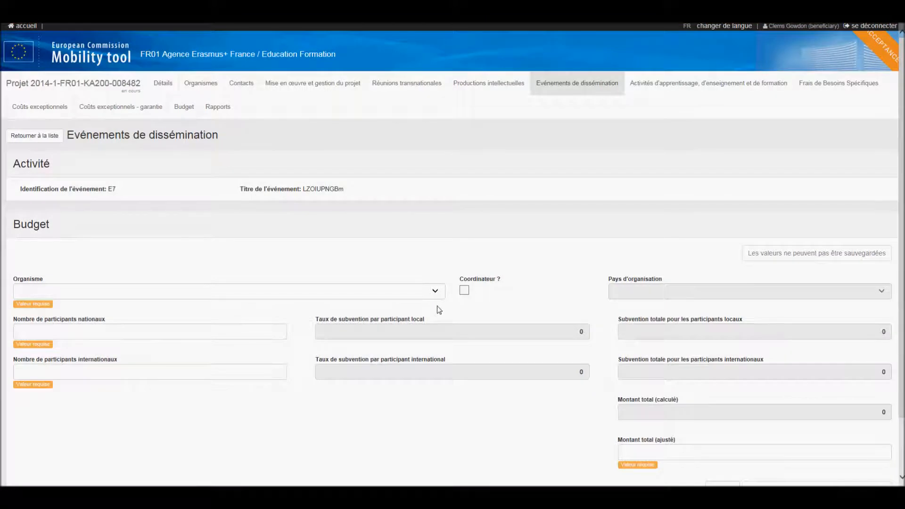
left_click(434, 291)
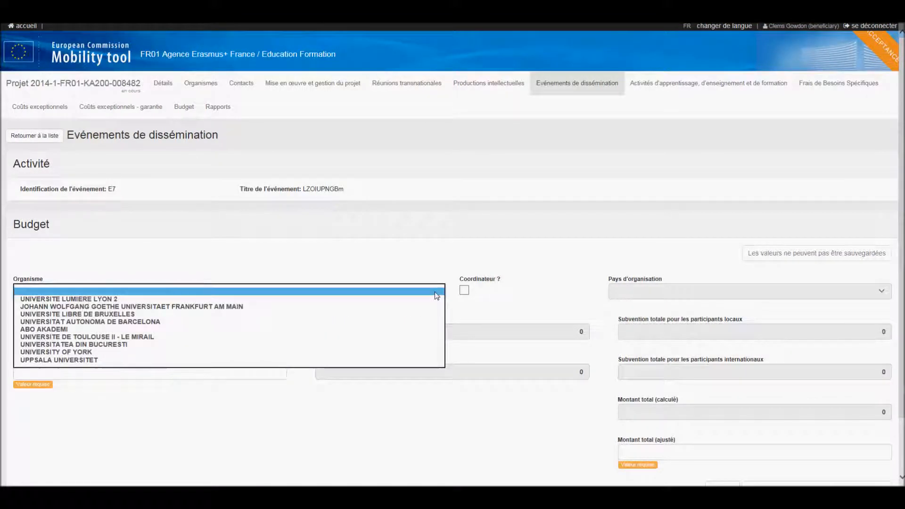
left_click(415, 306)
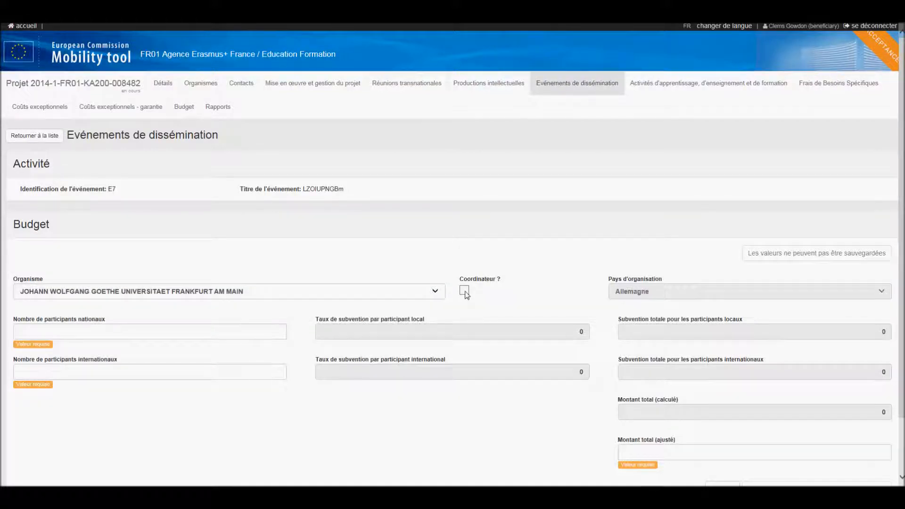
left_click(465, 291)
Set event E7's participants to 10 national and 10 international, and save the budget entry.
left_click(49, 330)
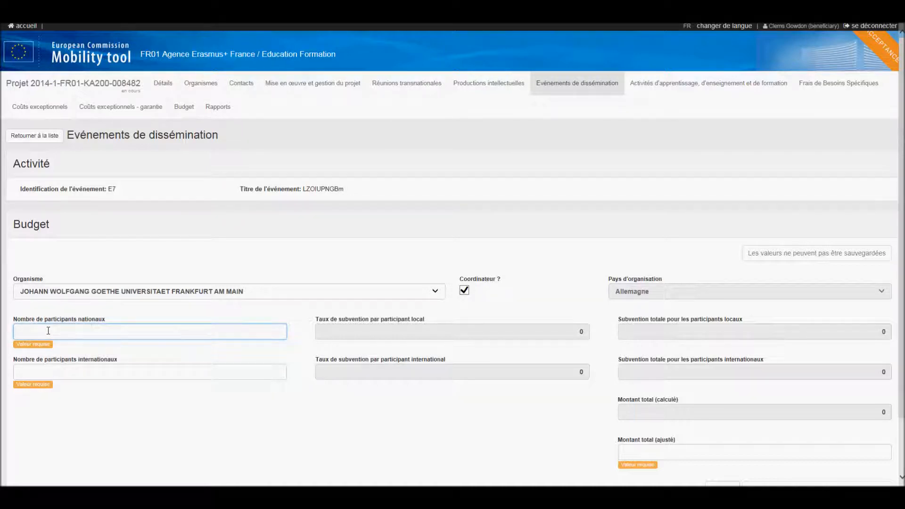
type("10")
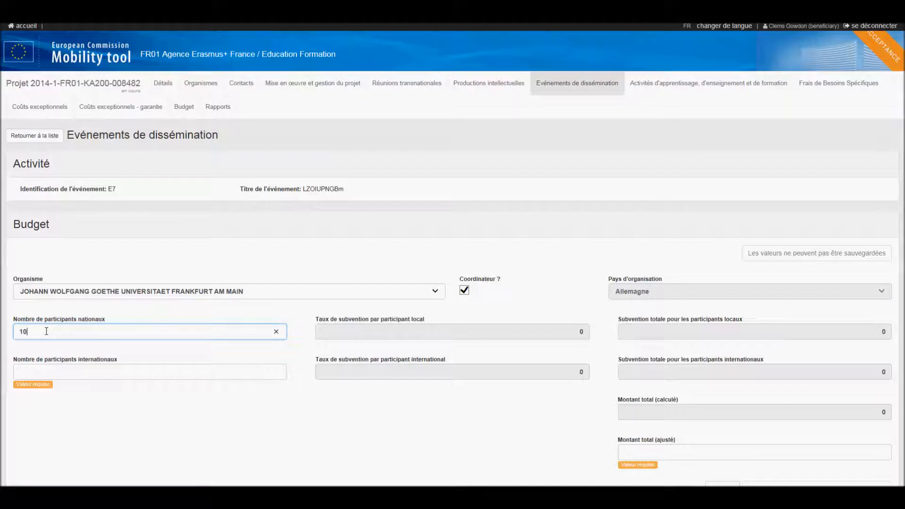
left_click(40, 369)
type("10")
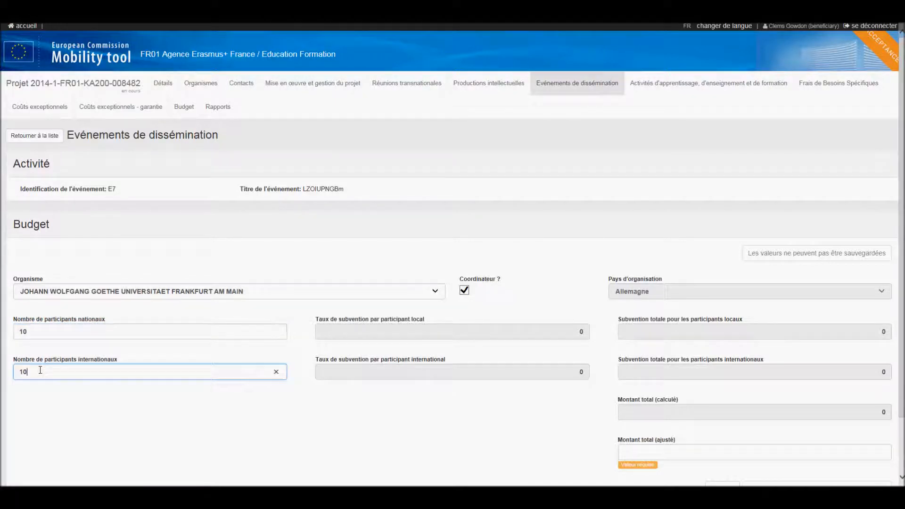
left_click(412, 417)
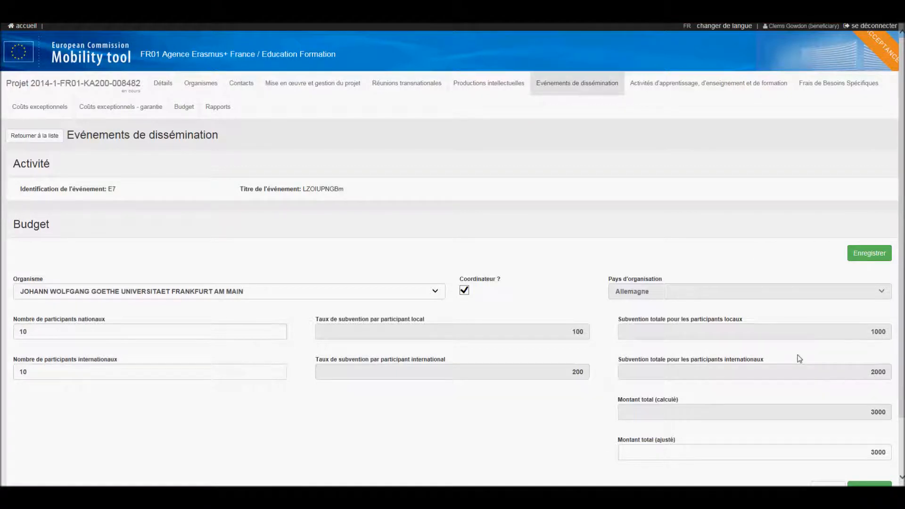
scroll(452, 255, "down", 1)
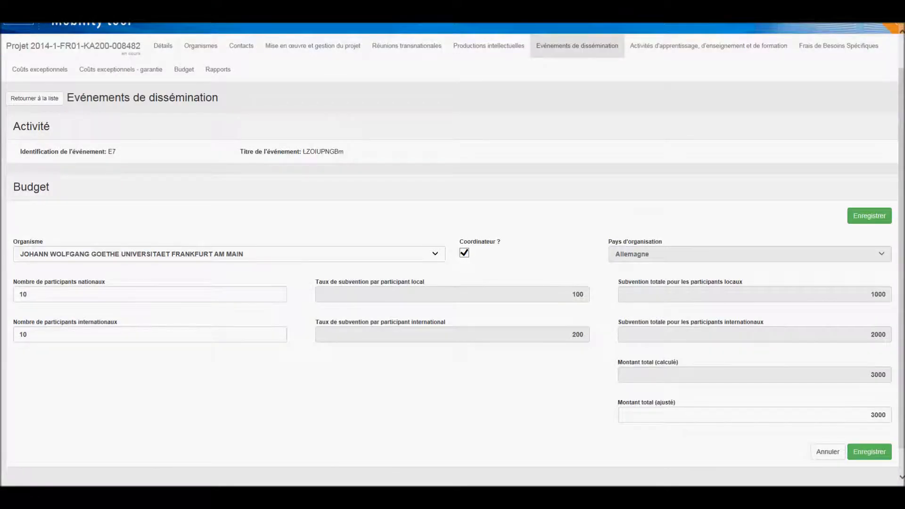
left_click(878, 453)
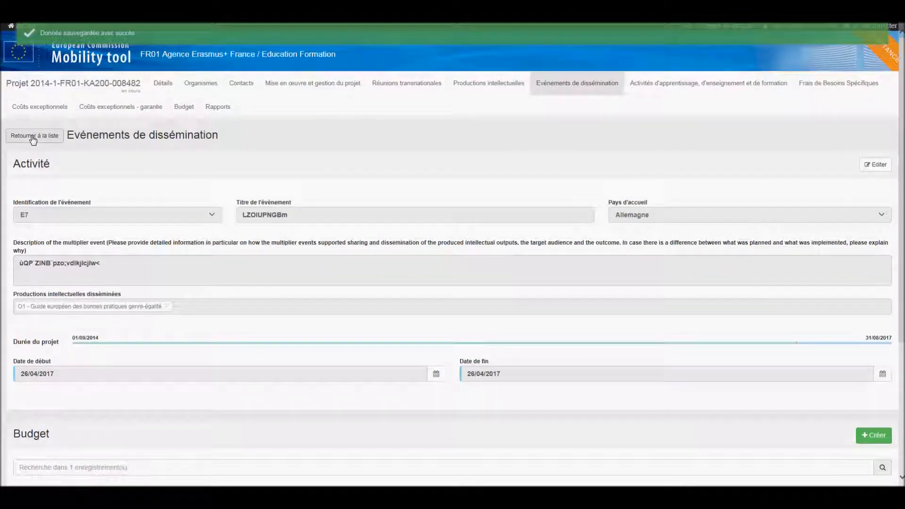
Return to the list of dissemination events and delete event E7.
left_click(33, 138)
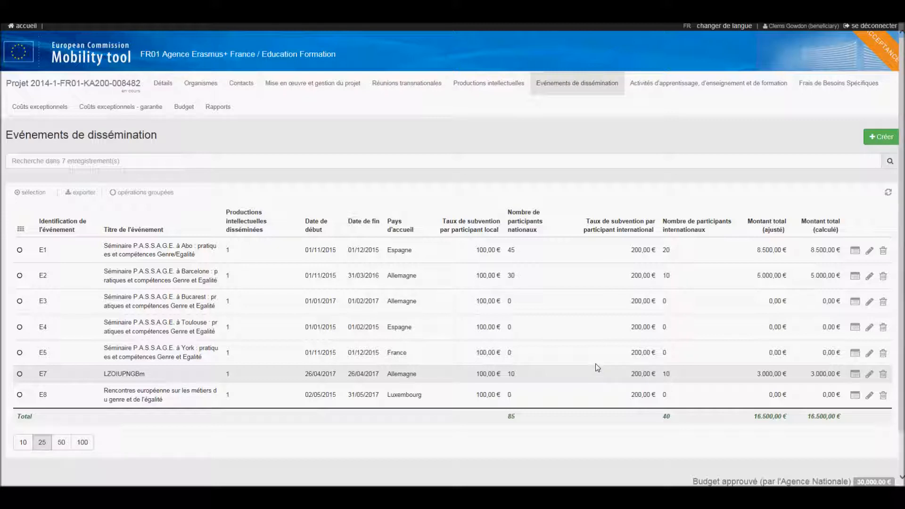
left_click(883, 376)
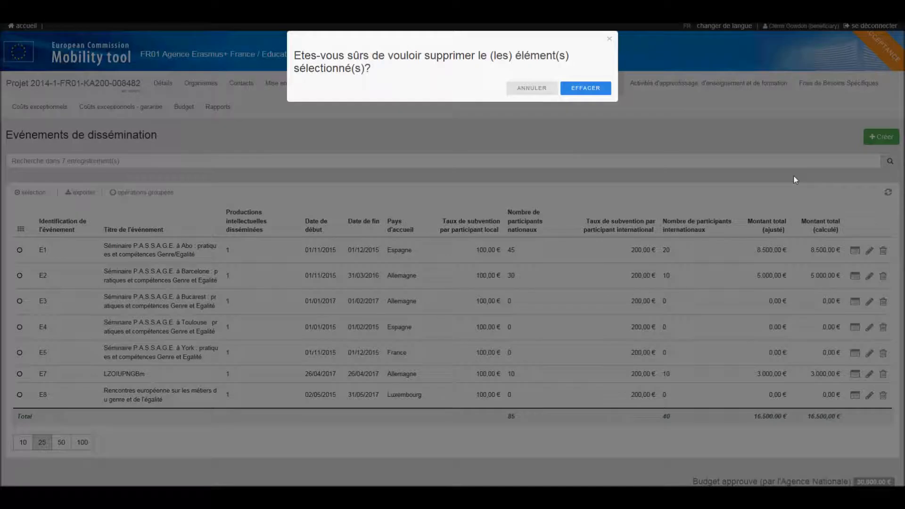
left_click(583, 89)
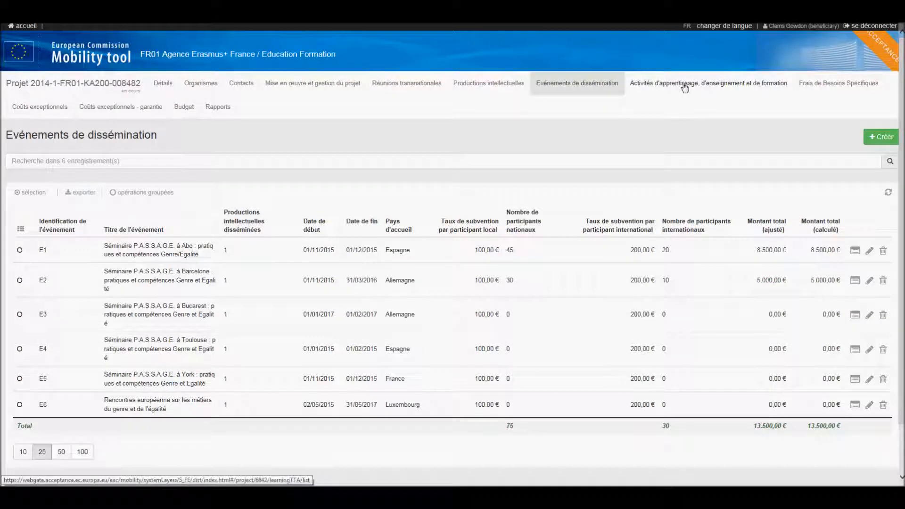
Open activity C1, an intensive study programme for learners, for editing from the learning, teaching and training activities.
left_click(685, 88)
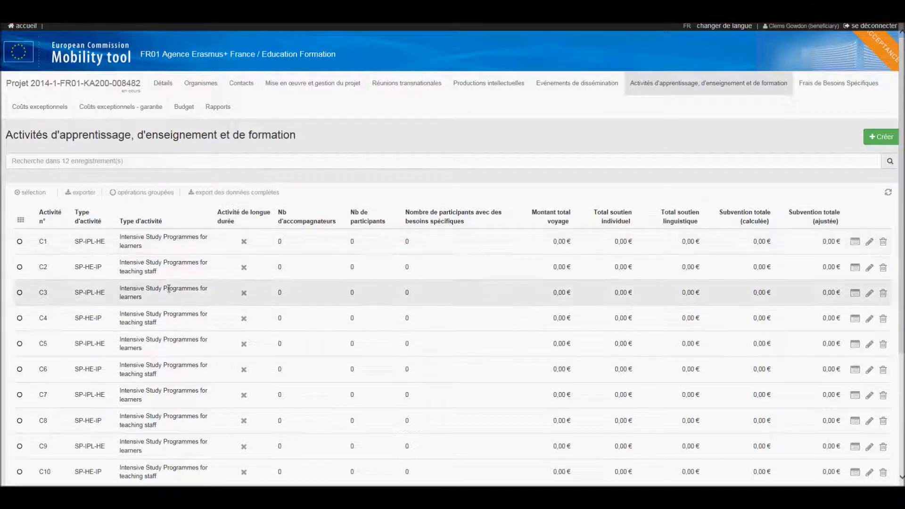
scroll(168, 351, "down", 3)
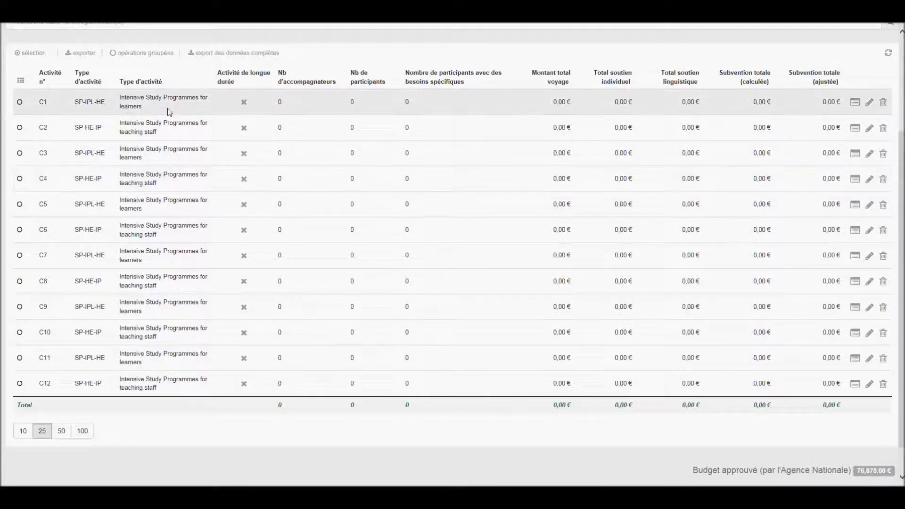
scroll(170, 112, "up", 3)
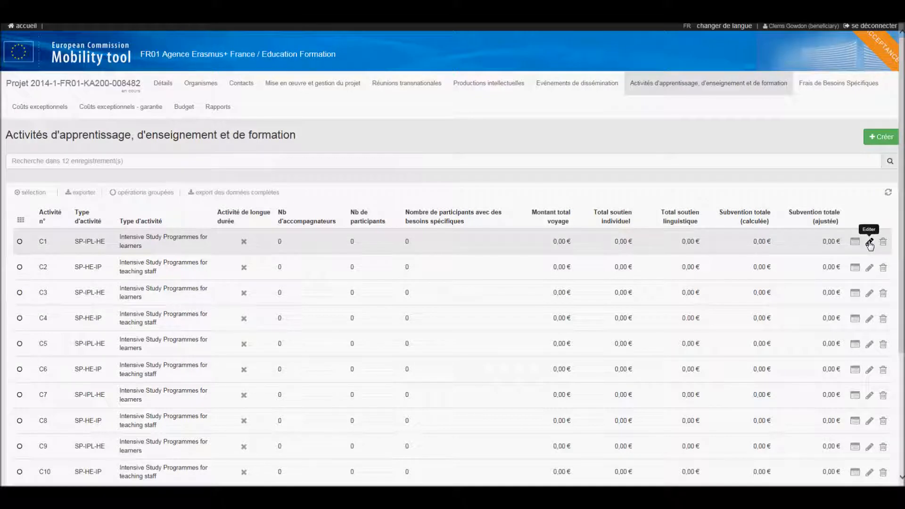
left_click(870, 242)
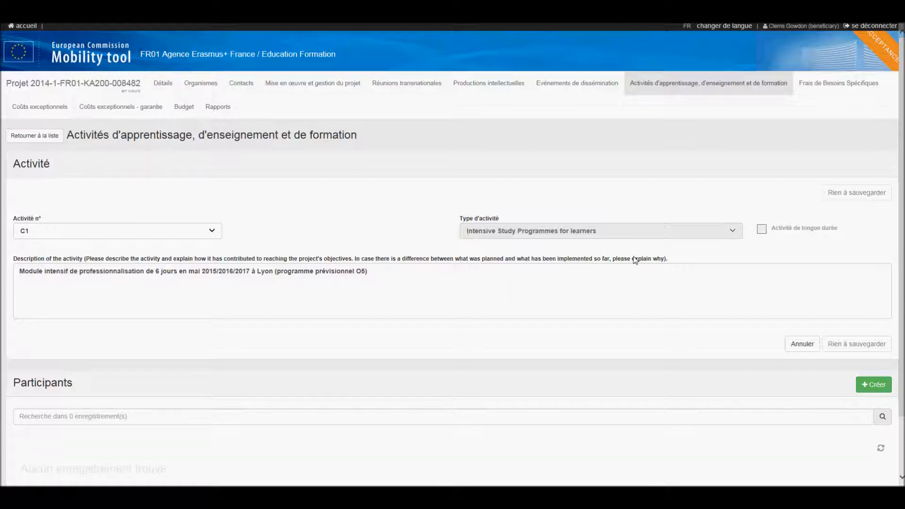
Create a new participant for activity C1 and fill in the participant's first and last names.
scroll(612, 252, "down", 3)
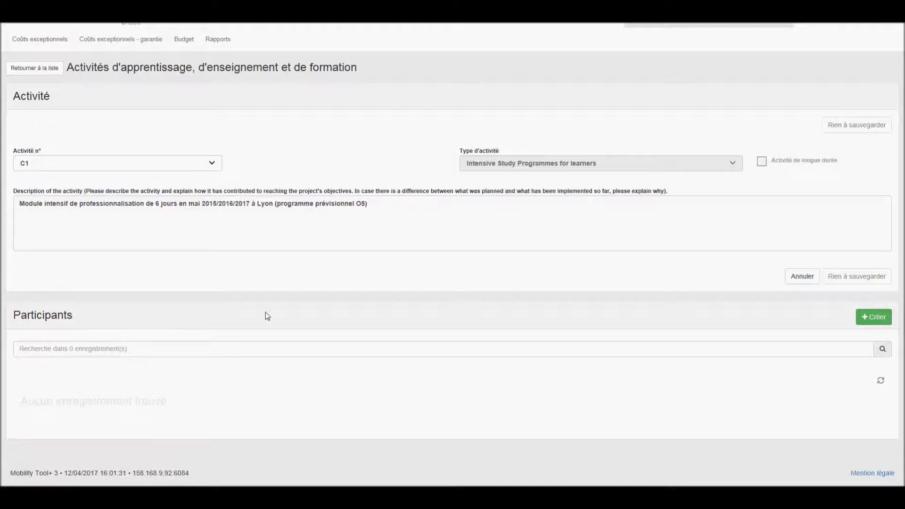
scroll(265, 312, "up", 2)
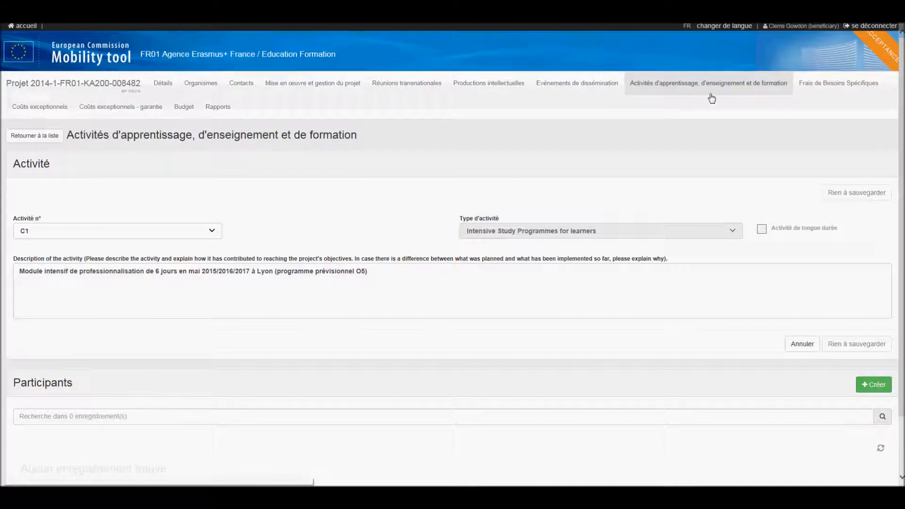
scroll(654, 299, "down", 2)
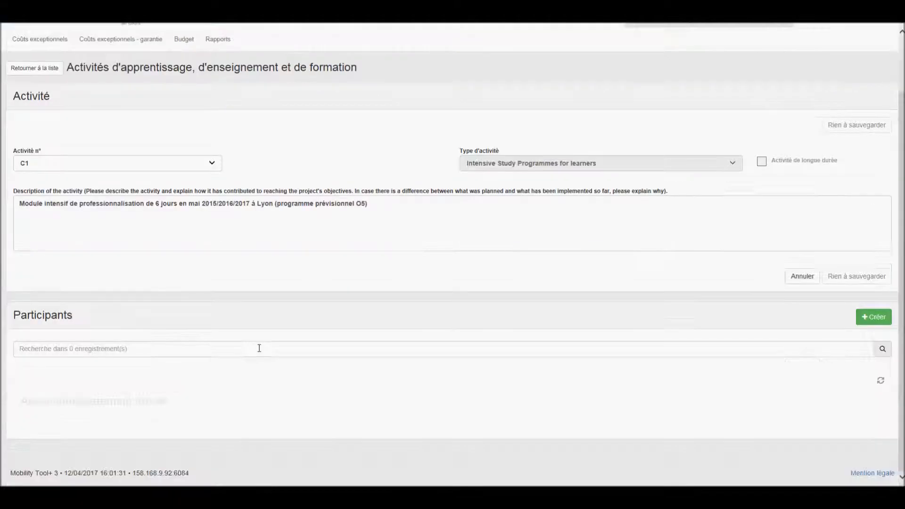
left_click(886, 322)
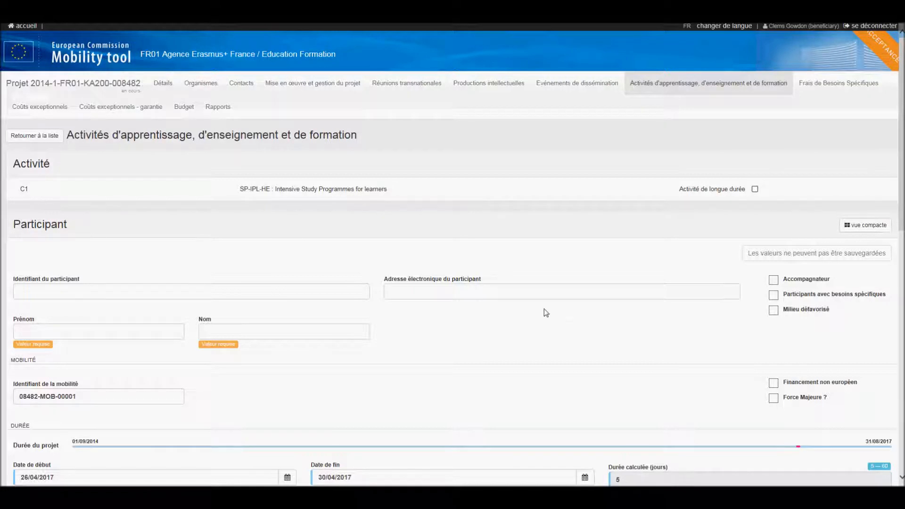
scroll(545, 312, "down", 2)
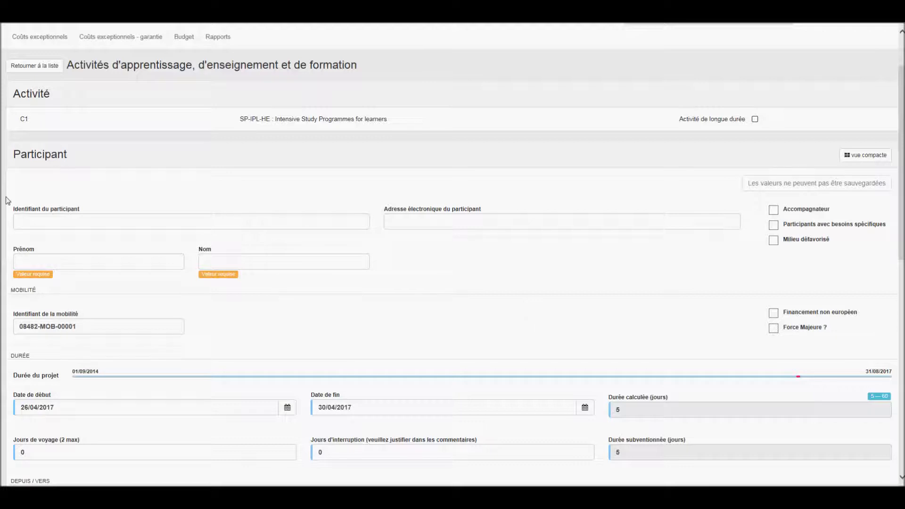
left_click(36, 258)
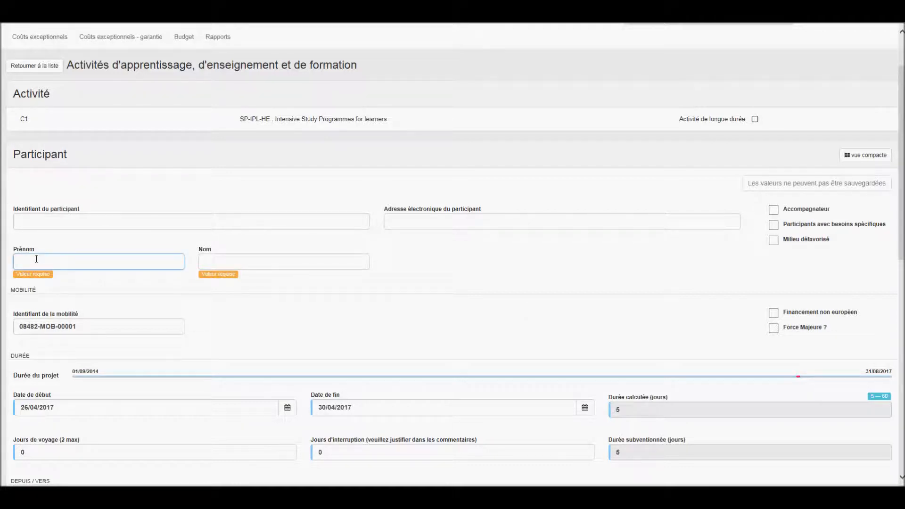
type("kqiuyeovc")
left_click(246, 266)
type("qpeori")
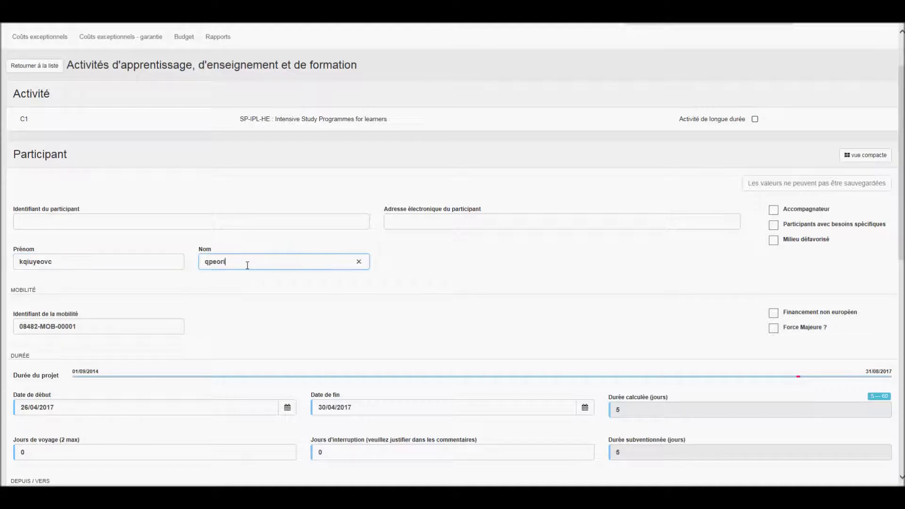
type("^v")
Set the participant's travel days to 2 in the duration section.
scroll(81, 207, "down", 2)
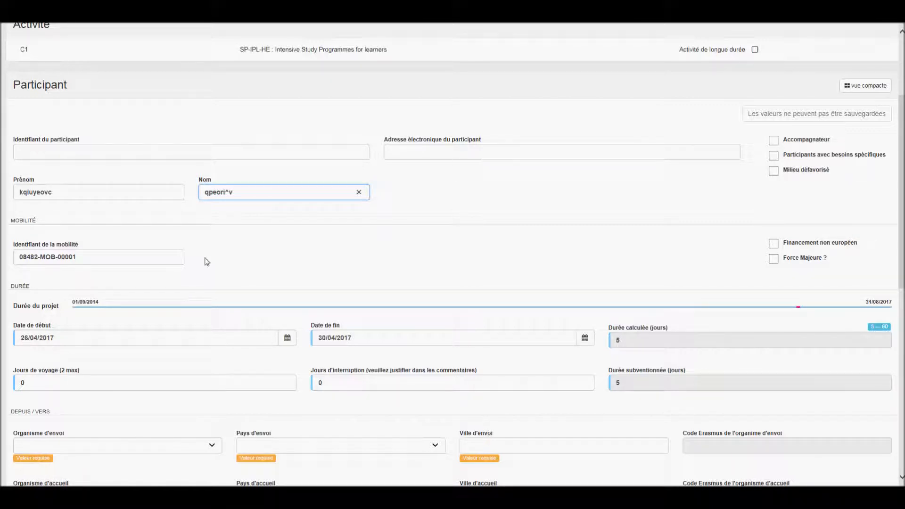
left_click(43, 381)
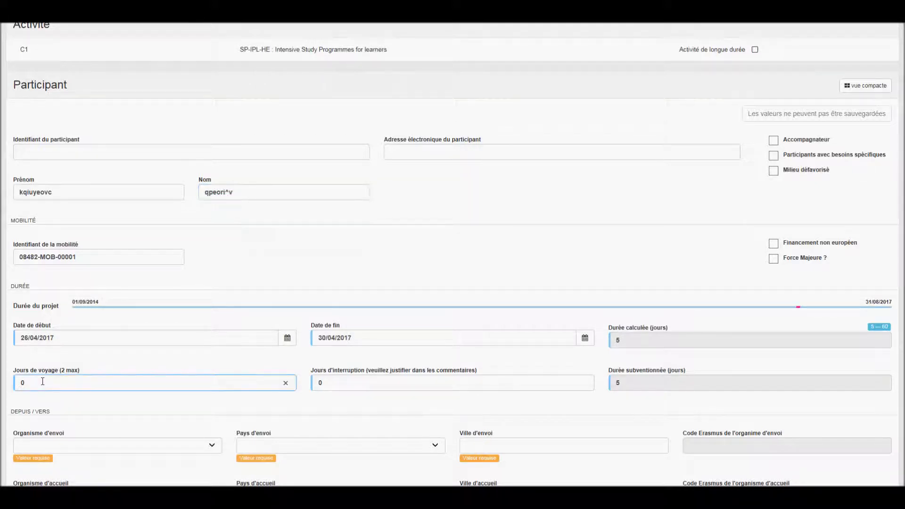
type("2")
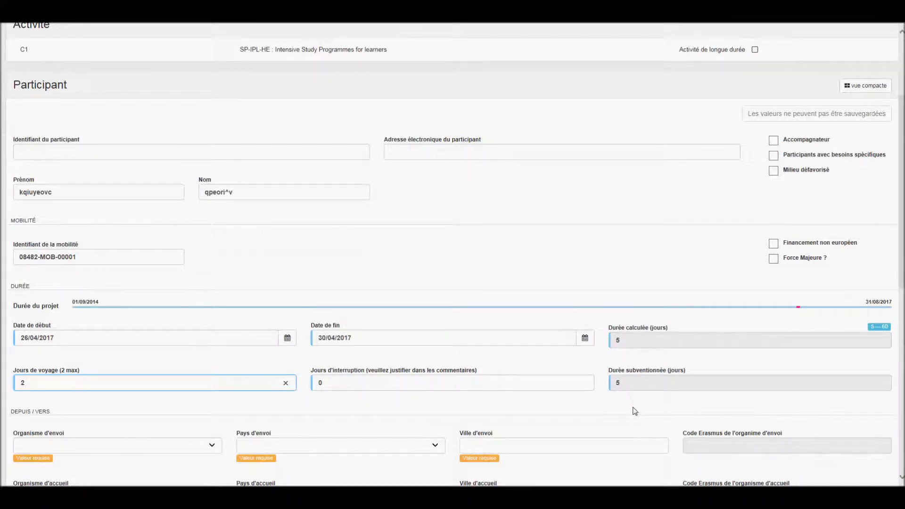
left_click(651, 410)
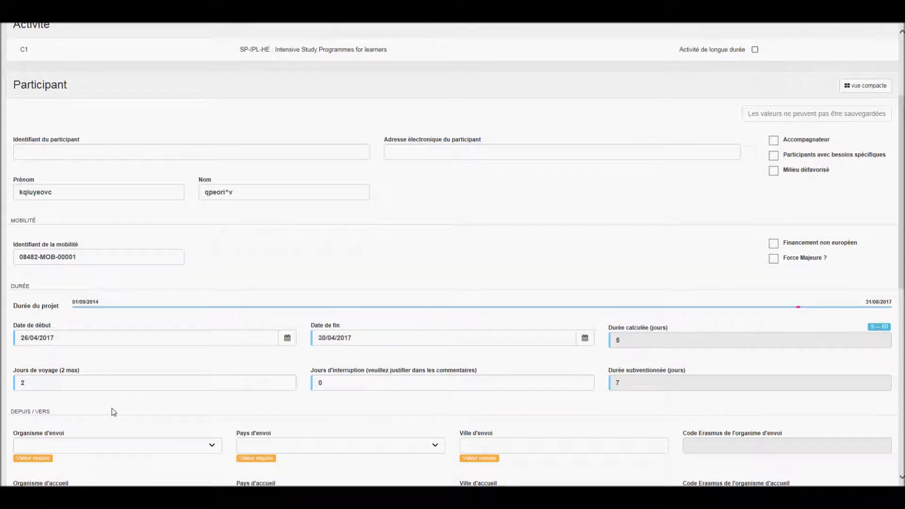
Set the sending organisation to UNIVERSITE LUMIERE LYON 2 and the host organisation to UNIVERSITAT AUTONOMA DE BARCELONA.
scroll(113, 412, "down", 2)
scroll(114, 412, "down", 2)
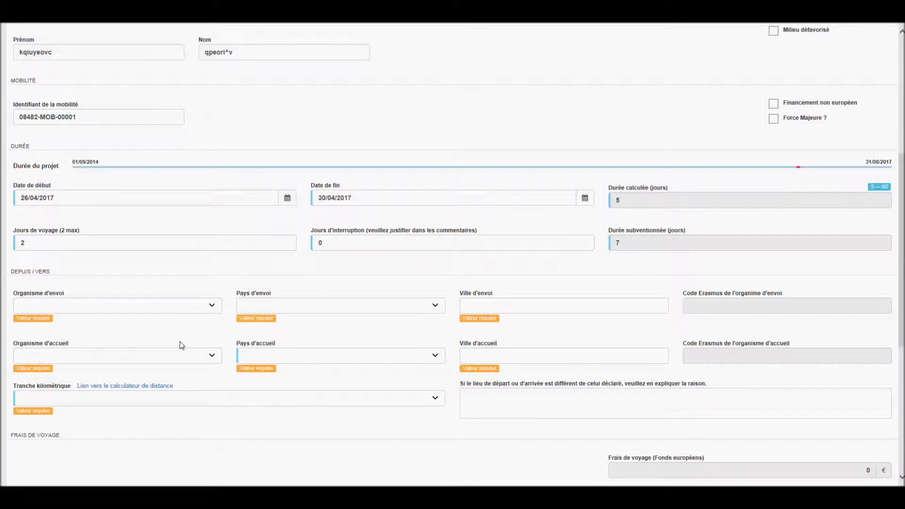
left_click(212, 307)
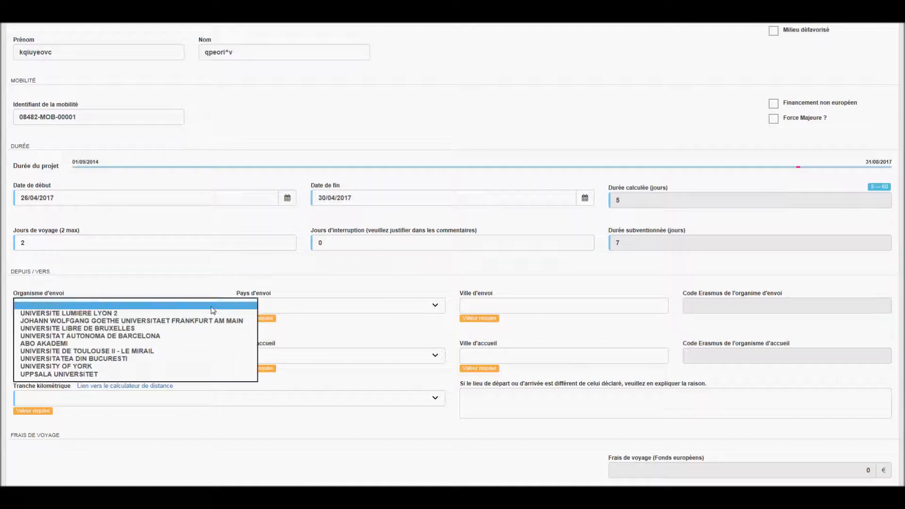
left_click(197, 313)
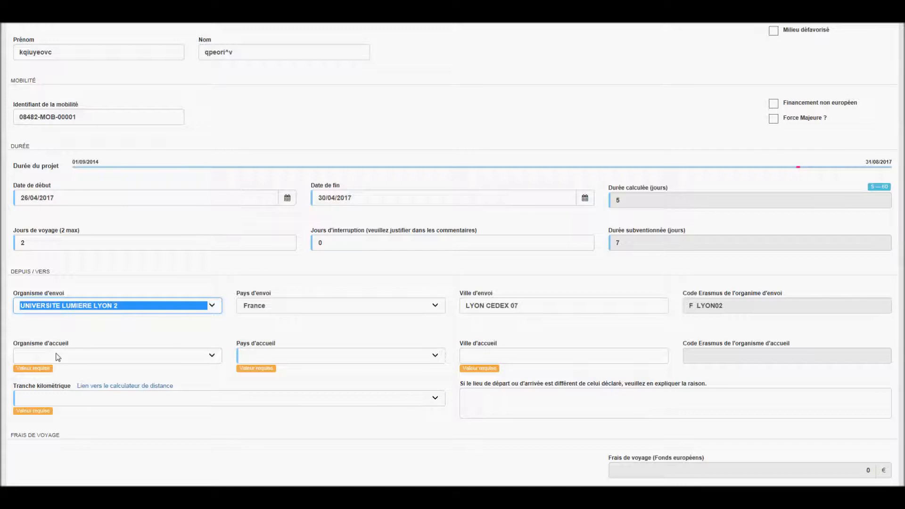
left_click(212, 356)
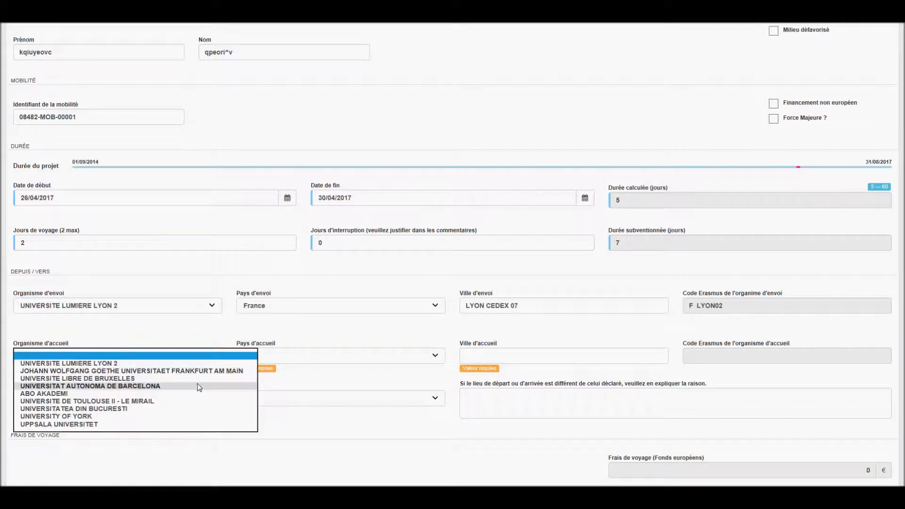
left_click(263, 377)
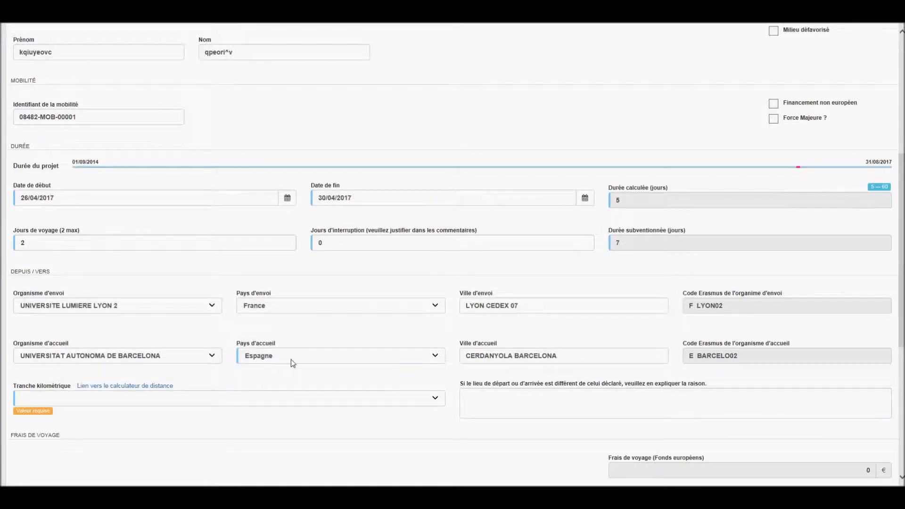
Open the linked distance calculator and enter Lyon as the departure location.
mouse_move(21, 391)
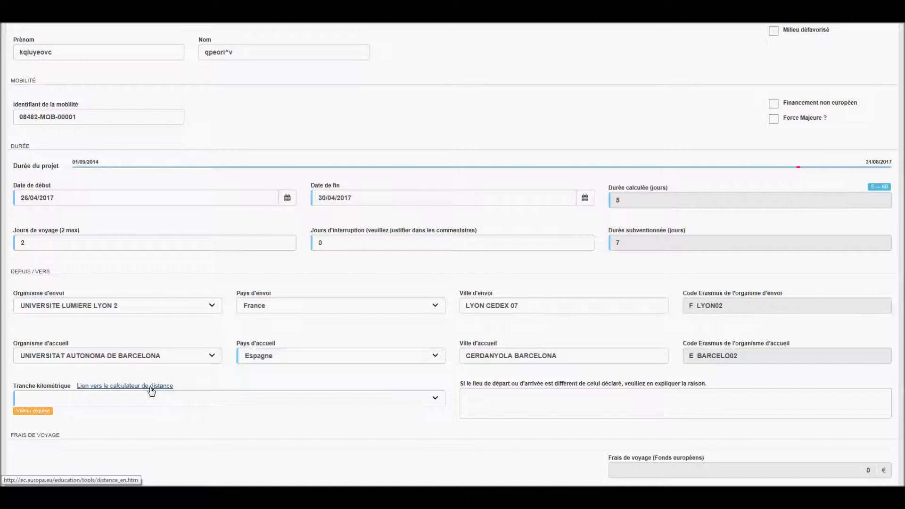
left_click(152, 391)
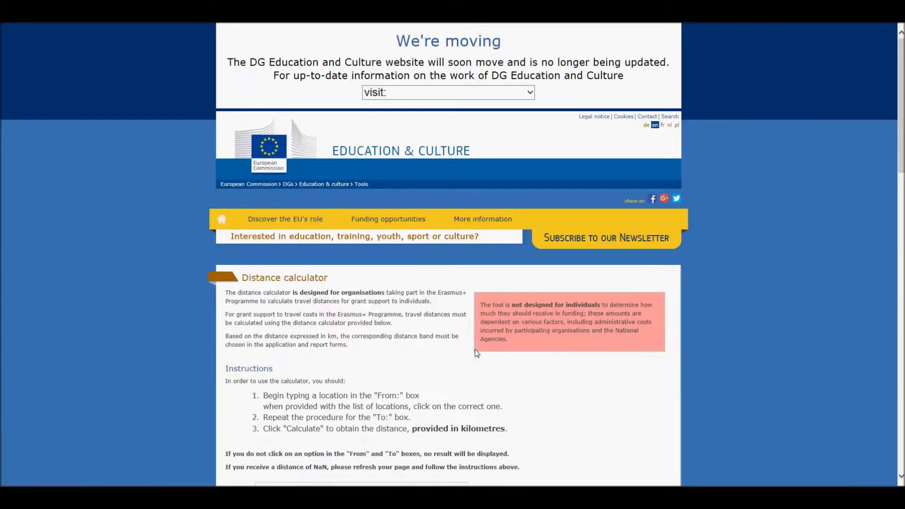
scroll(308, 274, "down", 4)
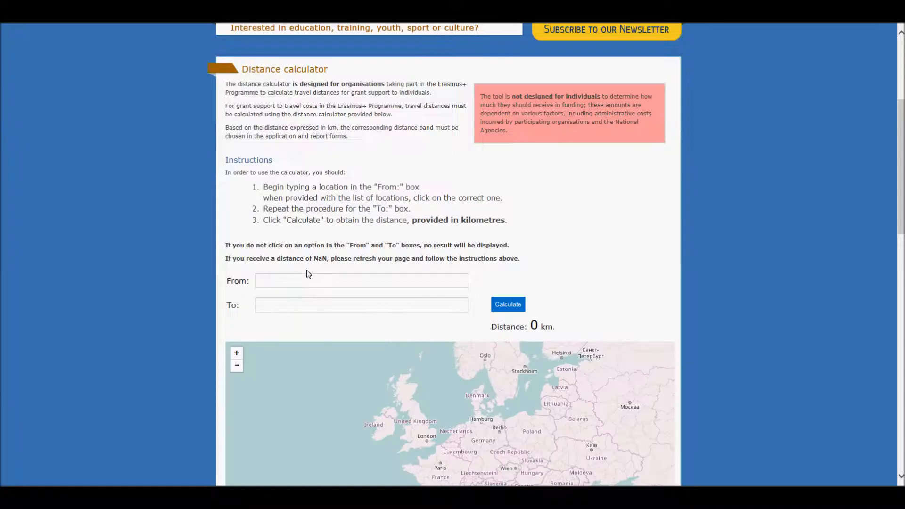
left_click(275, 279)
type("Lyon")
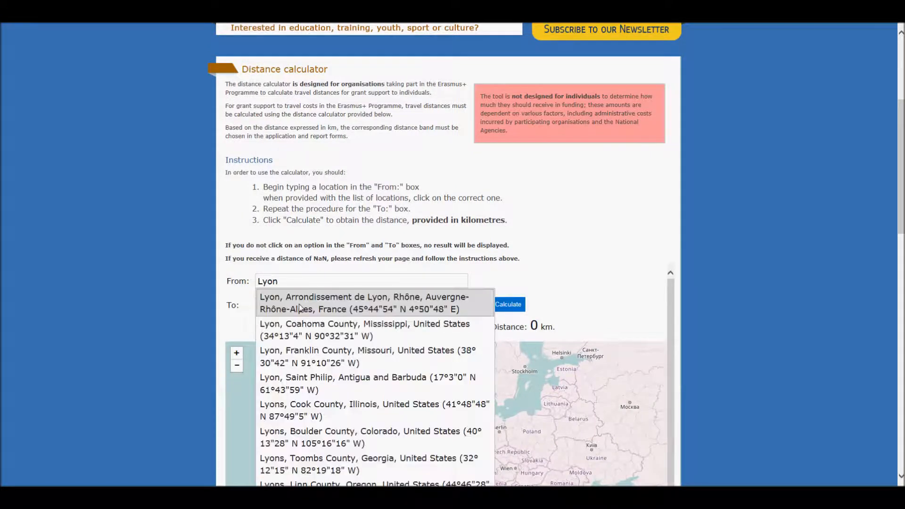
Choose Barcelone in Catalonia, Spain as the destination and calculate the distance from Lyon.
left_click(279, 306)
type("Bar")
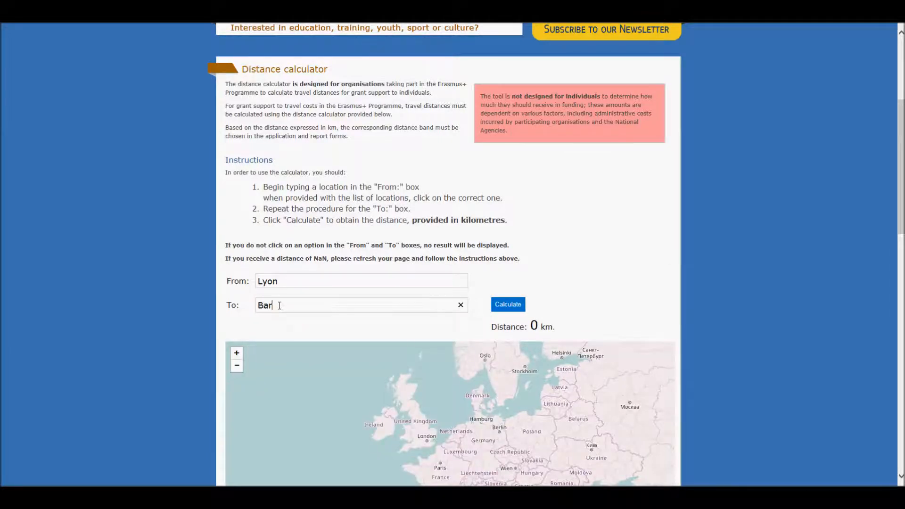
type("ce")
type("le")
type("on")
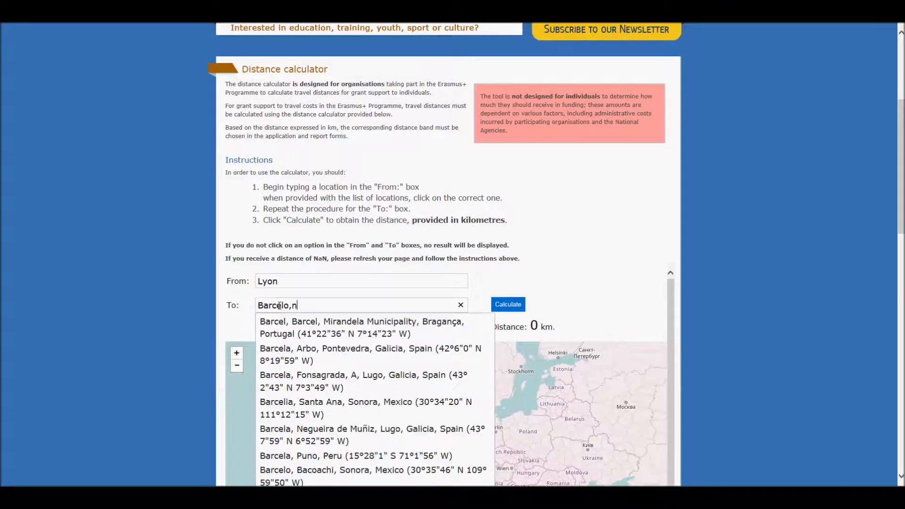
key("BackSpace")
key("BackSpace")
type("ne")
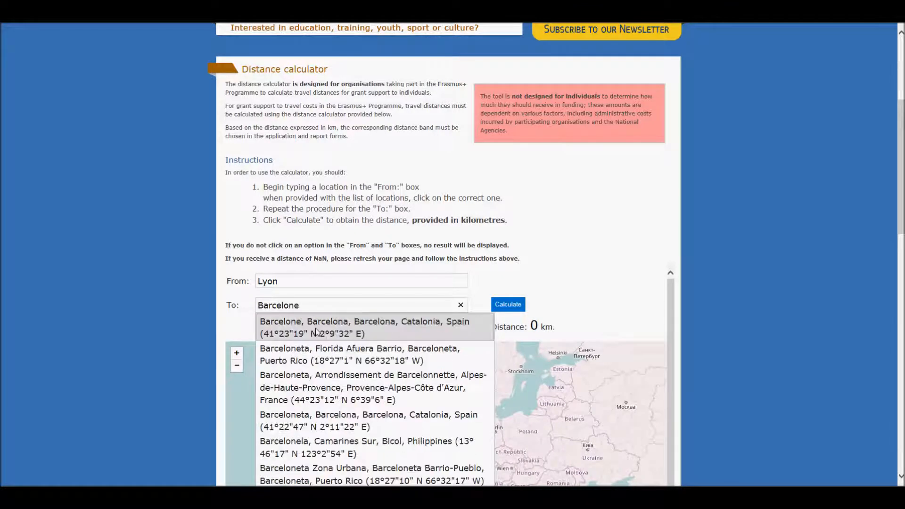
left_click(315, 328)
left_click(518, 306)
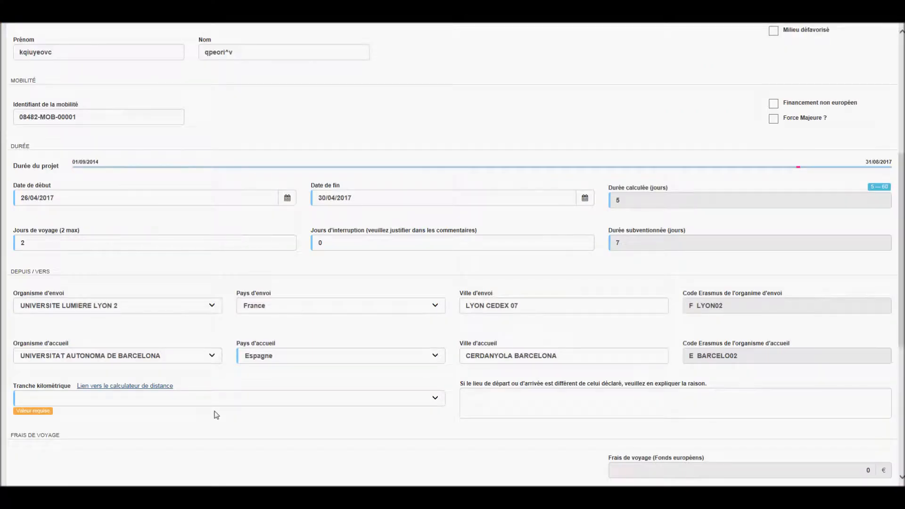
Set the participant's distance band to 100 - 1999 km back in the Mobility Tool and save the participant.
left_click(436, 401)
left_click(428, 408)
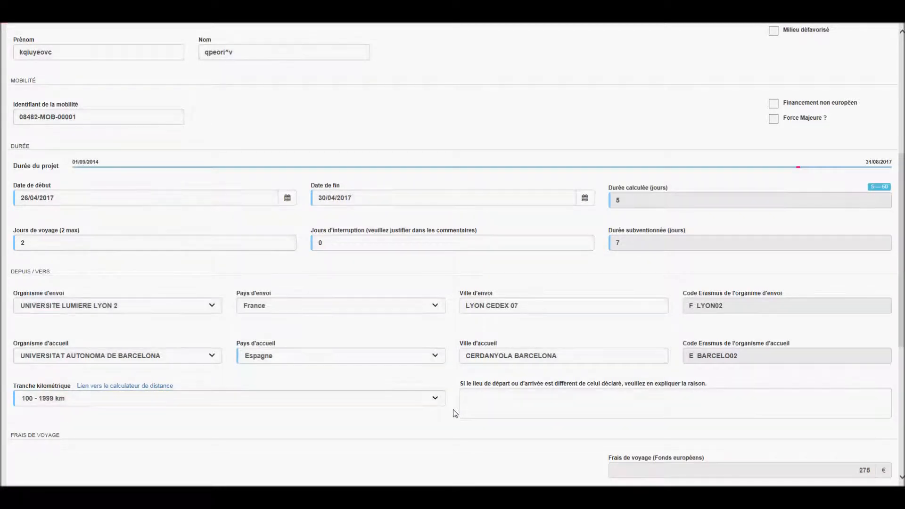
scroll(463, 399, "down", 3)
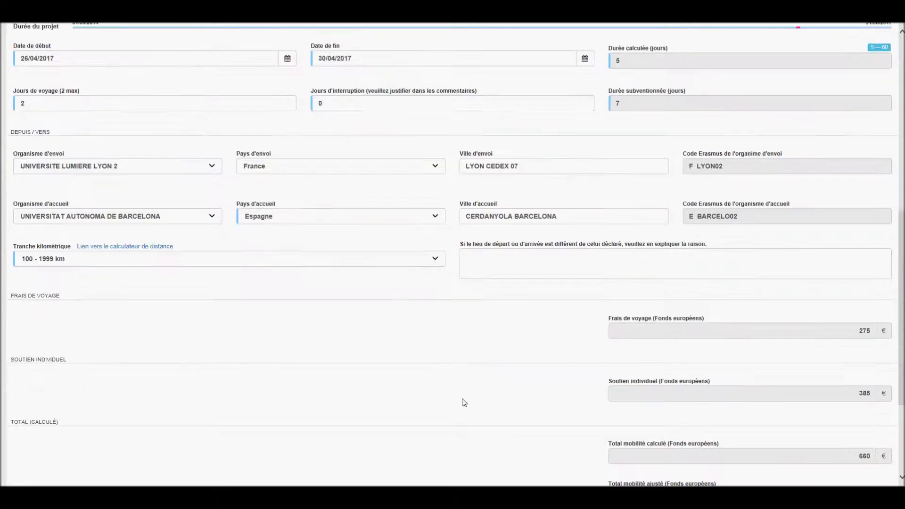
scroll(277, 262, "down", 2)
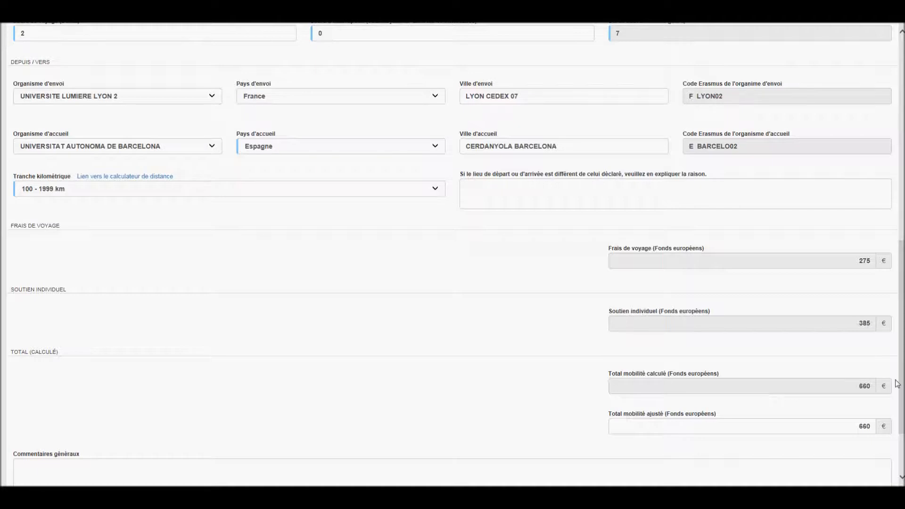
left_click_drag(901, 377, 903, 409)
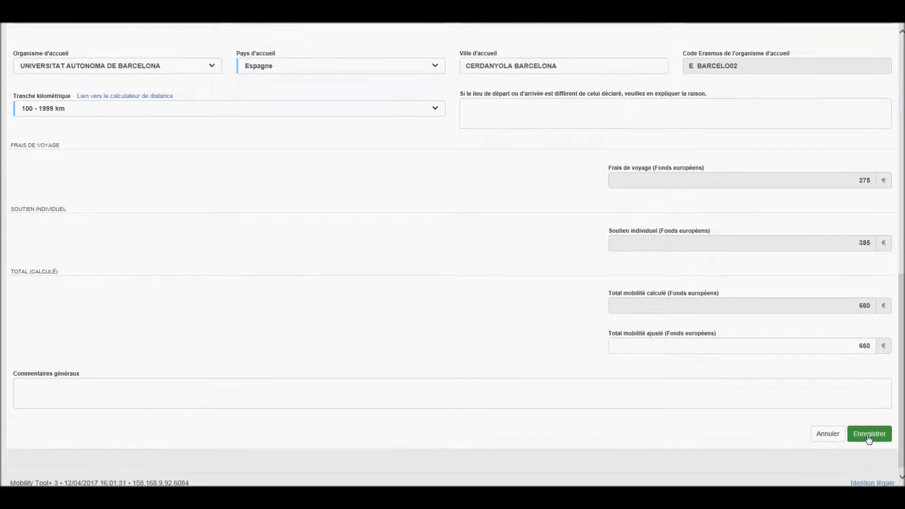
left_click(869, 434)
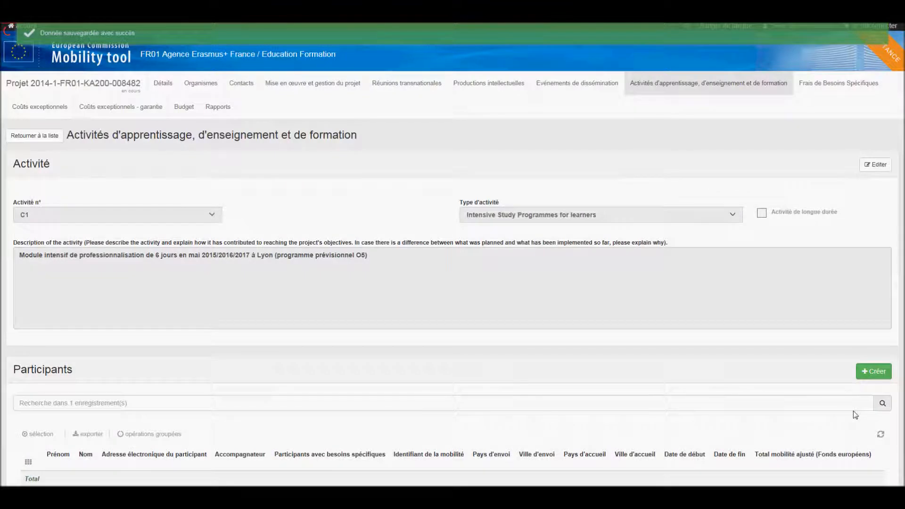
Return to the list of learning, teaching and training activities and open a blank form for a new activity.
left_click(27, 134)
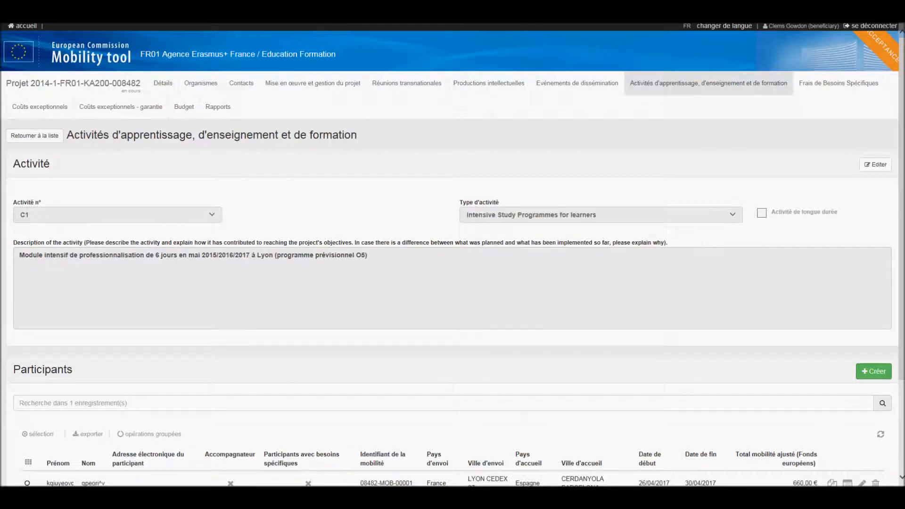
scroll(453, 255, "down", 1)
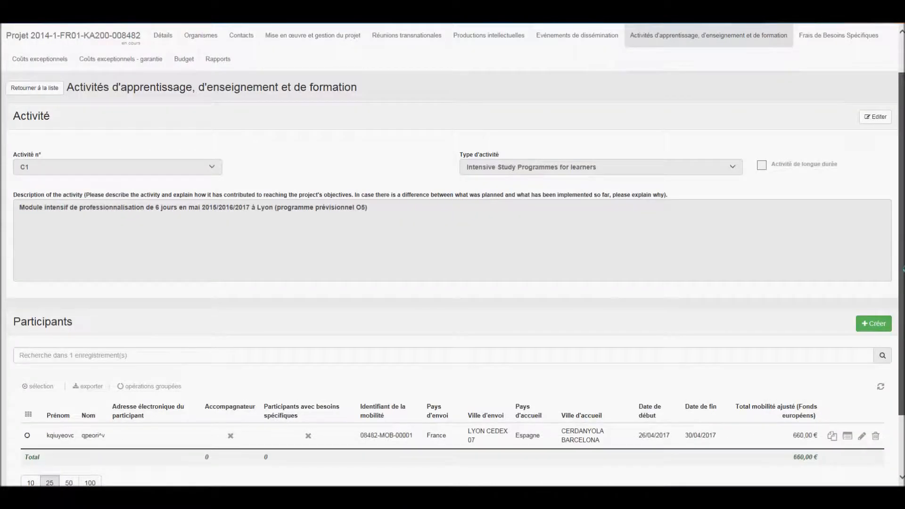
scroll(865, 348, "down", 2)
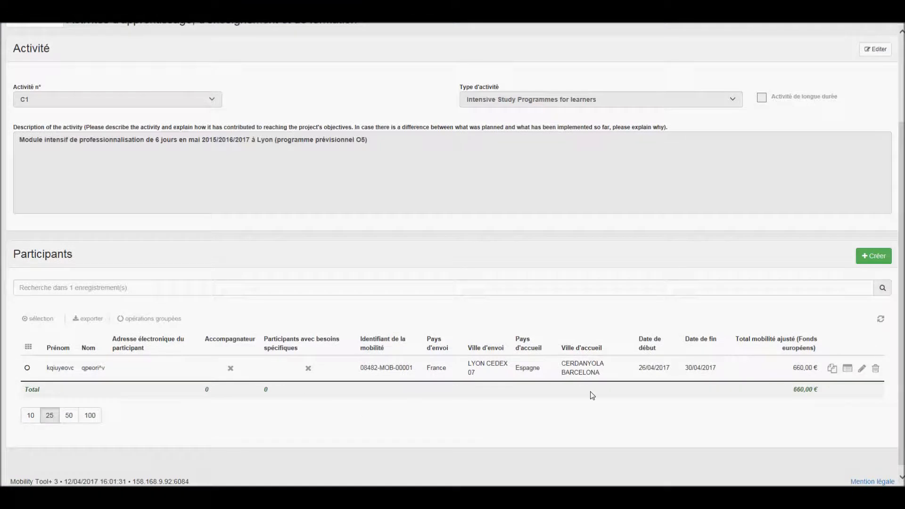
scroll(430, 215, "up", 3)
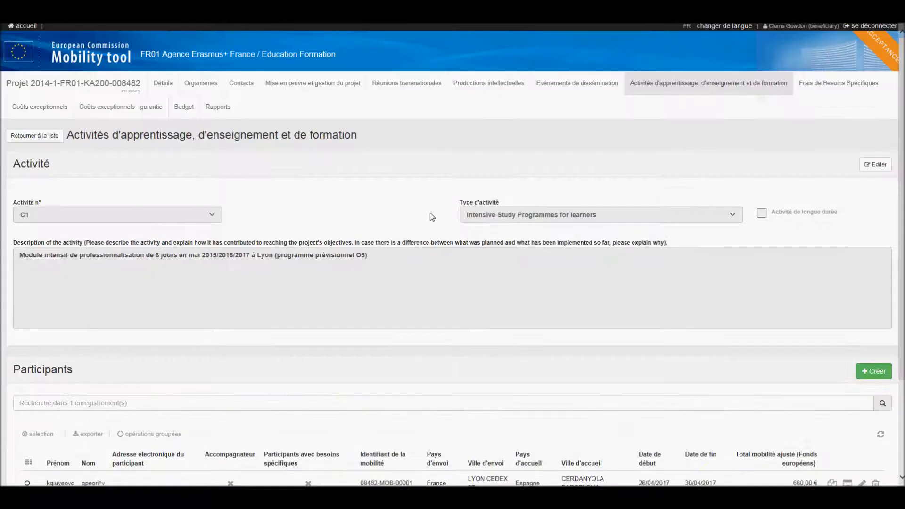
left_click(35, 136)
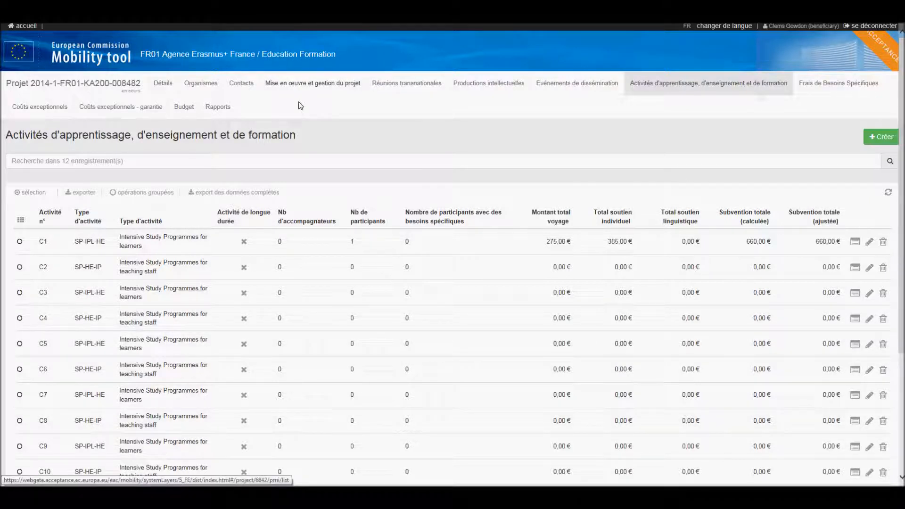
left_click(882, 141)
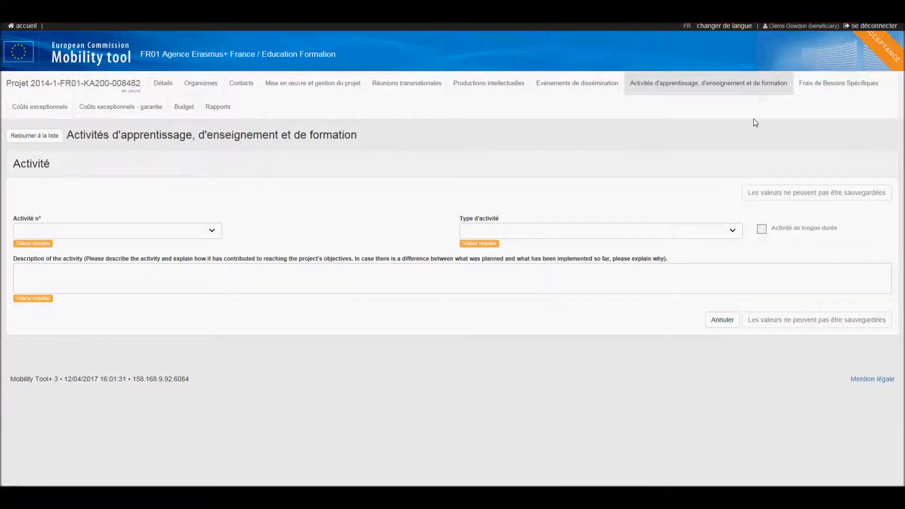
Fill in activity C13 as "Mobilité mixte d'apprenants adultes" with the description ^"zà)'ç(rj,h,=ape and save it.
left_click(216, 234)
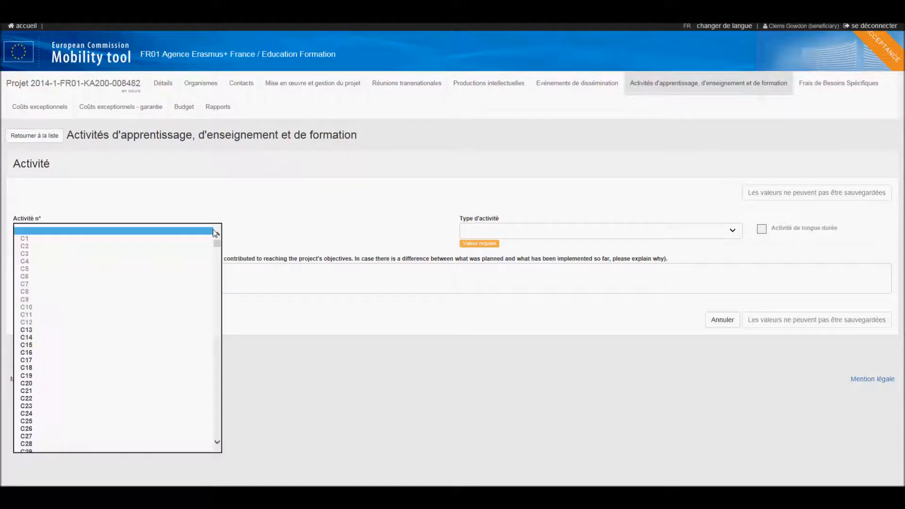
left_click(24, 331)
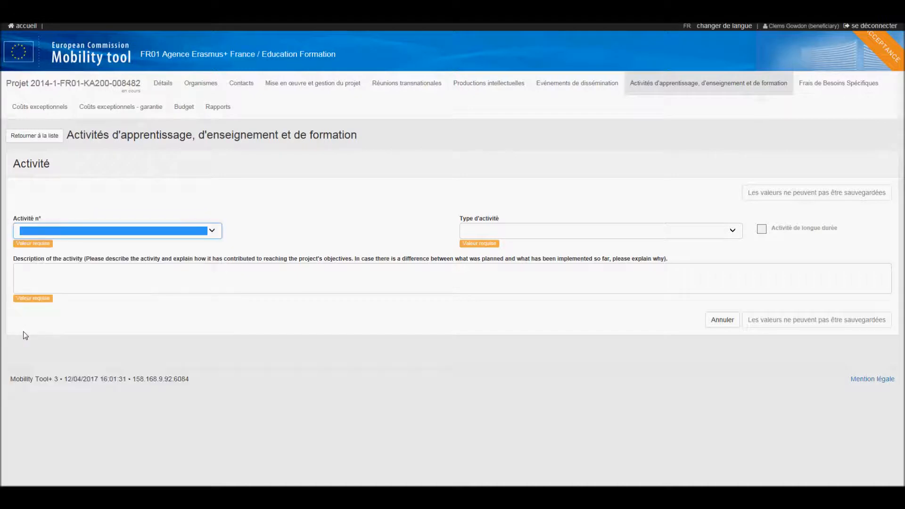
left_click(539, 231)
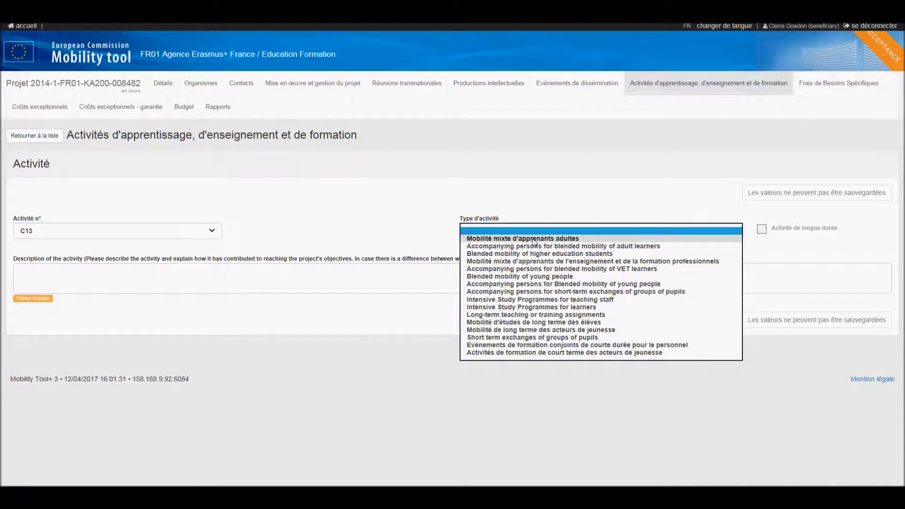
left_click(533, 239)
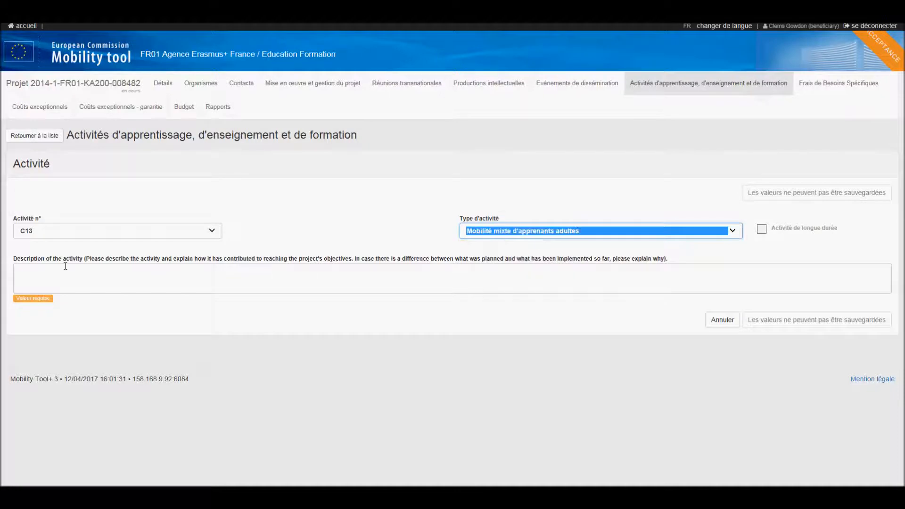
left_click(64, 266)
type("^\"zà)'ç(rj,h,=ape")
key("Return")
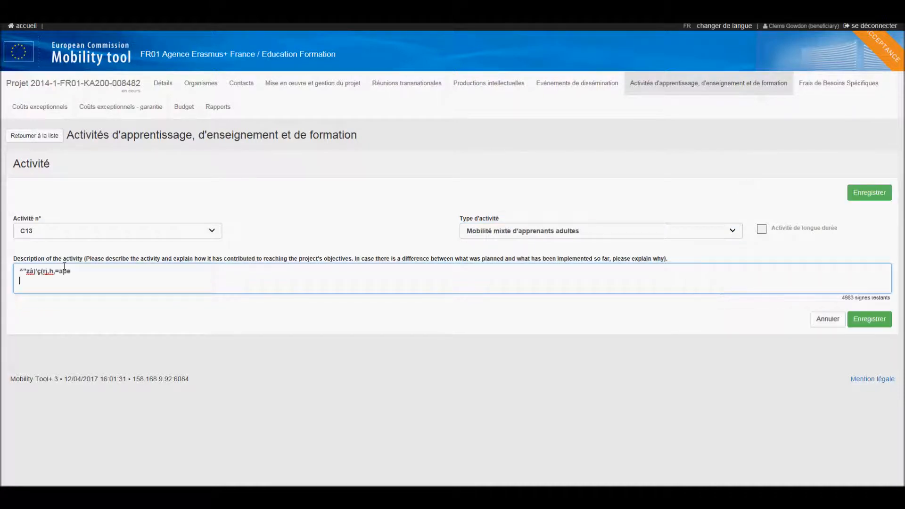
left_click(884, 320)
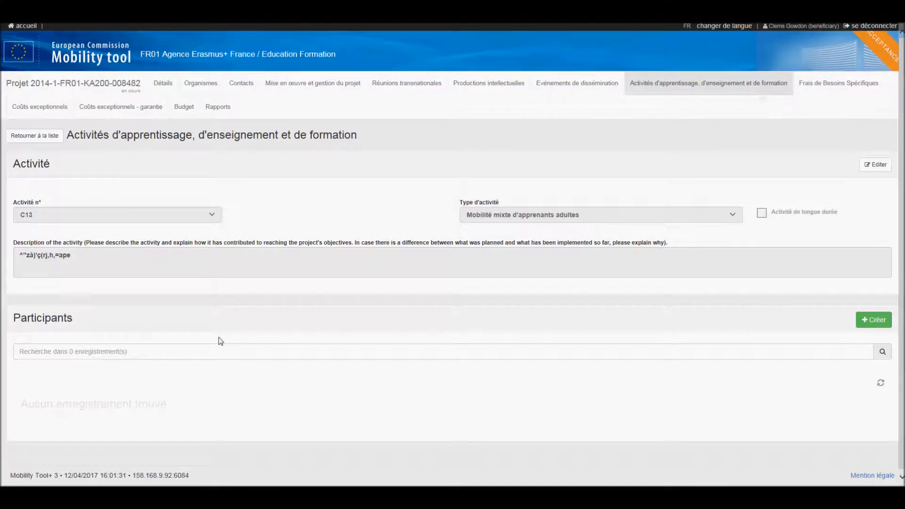
Open a blank participant form for activity C13, review its mobility, duration, route and funding fields, and return to the activity.
left_click(872, 325)
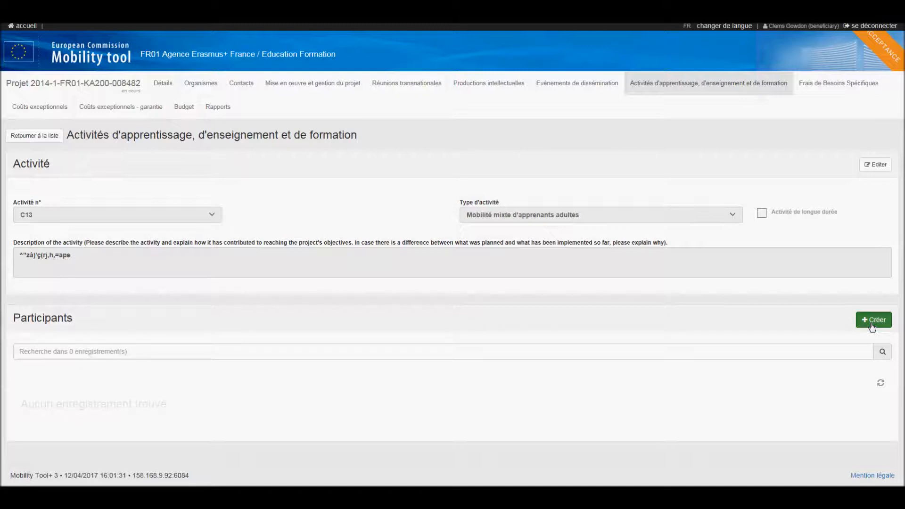
left_click(872, 322)
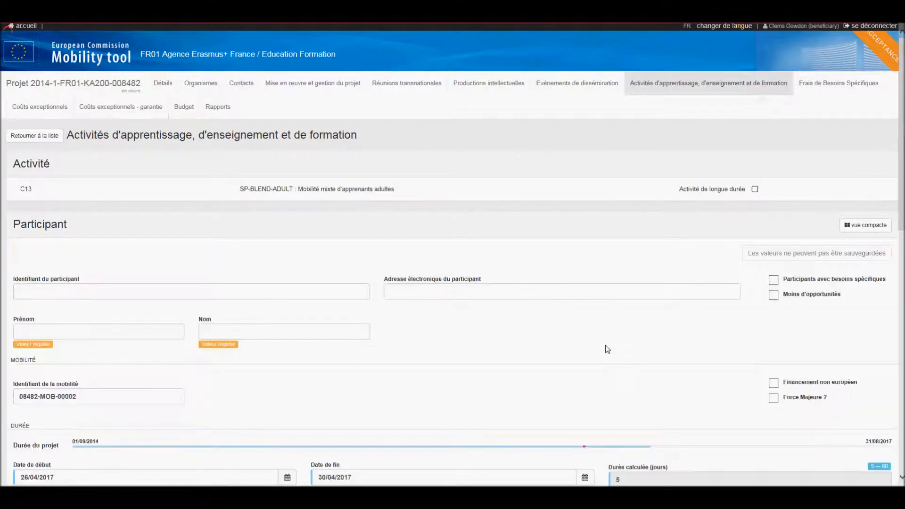
scroll(305, 361, "down", 2)
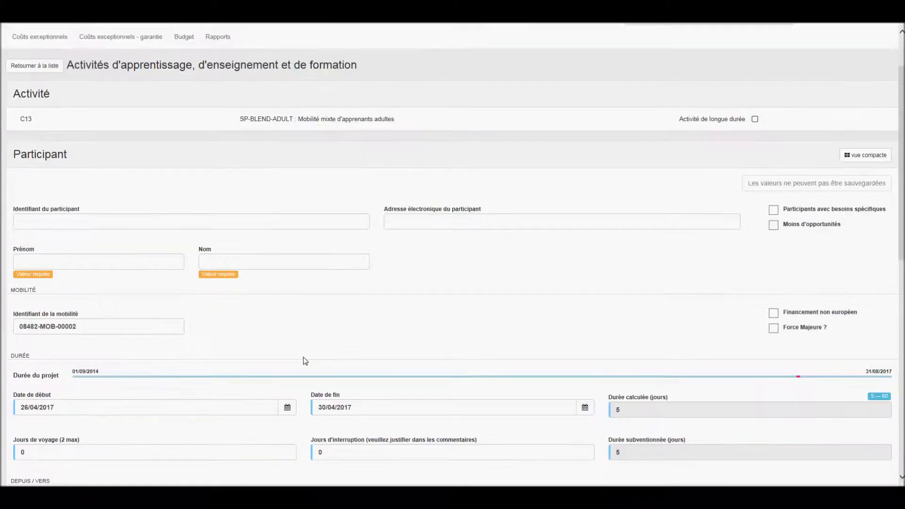
scroll(306, 361, "down", 6)
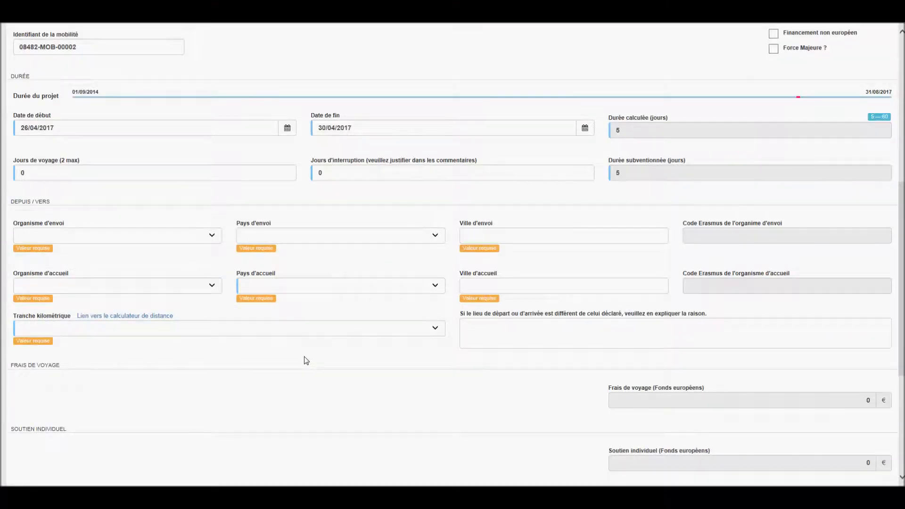
scroll(305, 361, "down", 5)
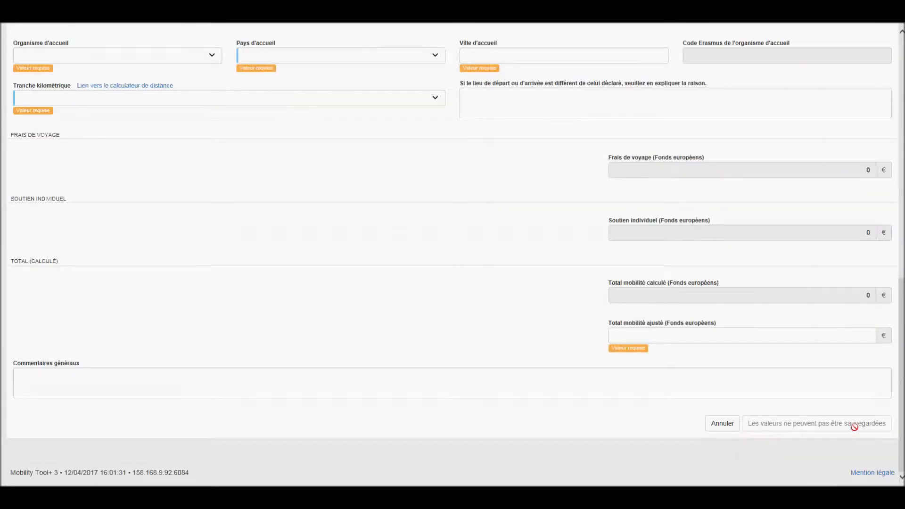
scroll(854, 425, "up", 10)
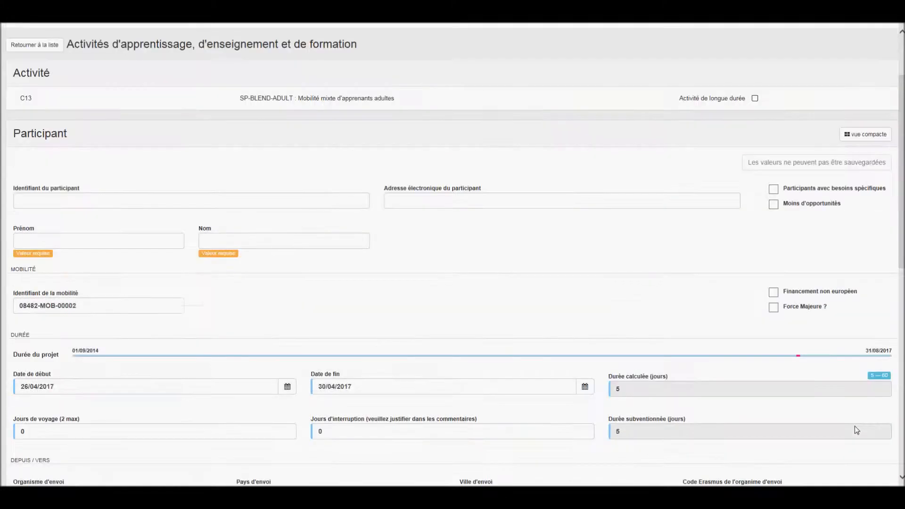
scroll(854, 429, "up", 2)
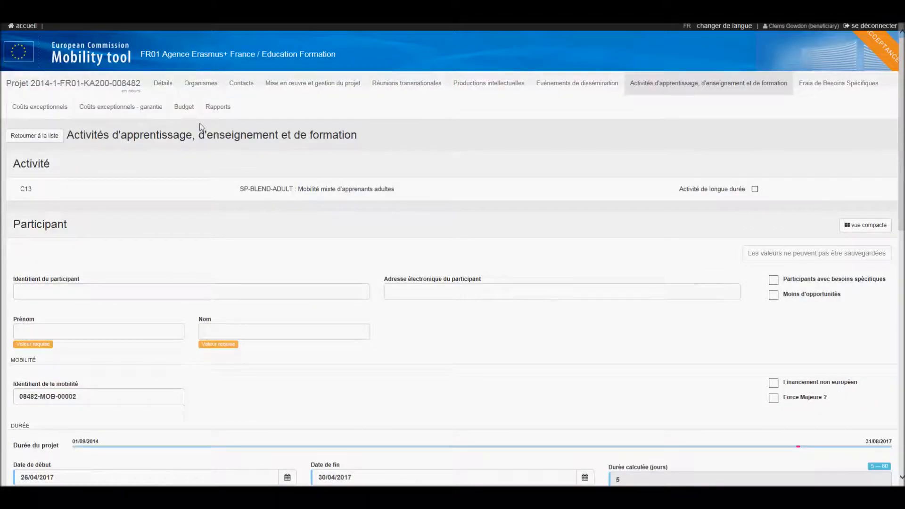
left_click(54, 141)
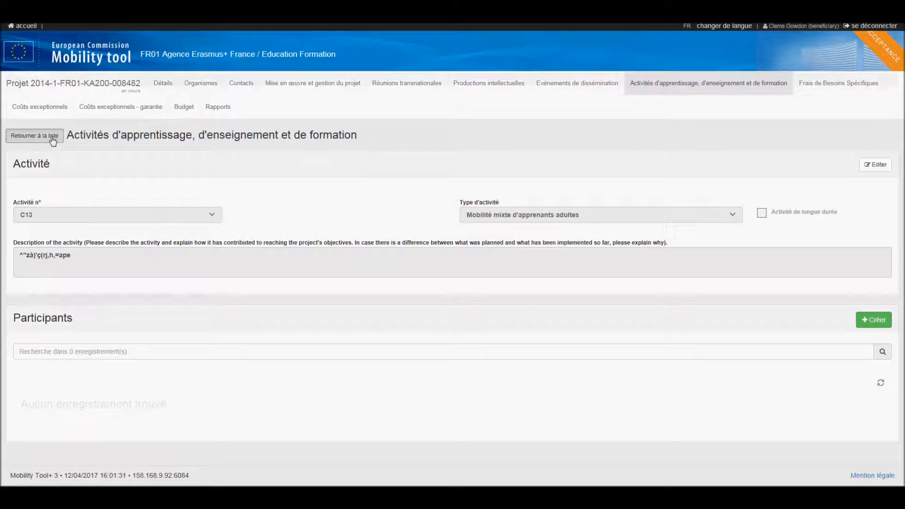
Go back to the activities list and delete activity C13.
left_click(52, 136)
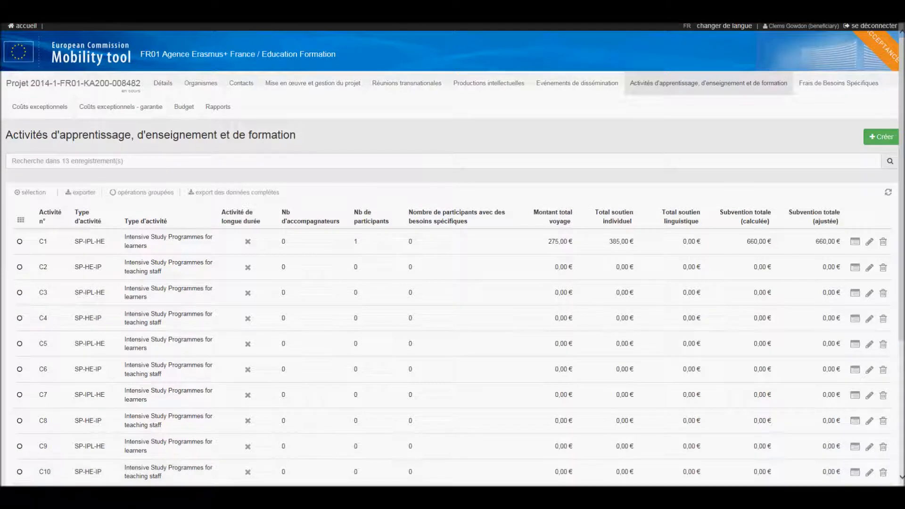
scroll(901, 479, "down", 3)
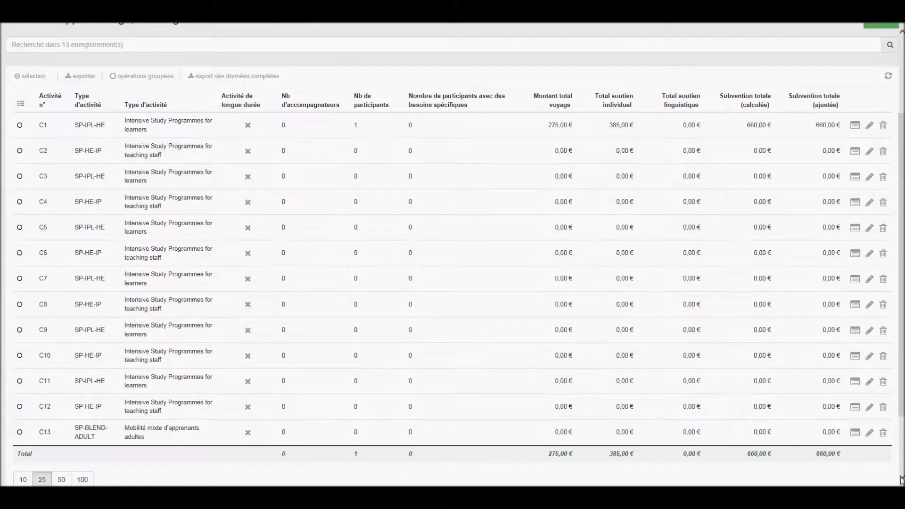
left_click(901, 480)
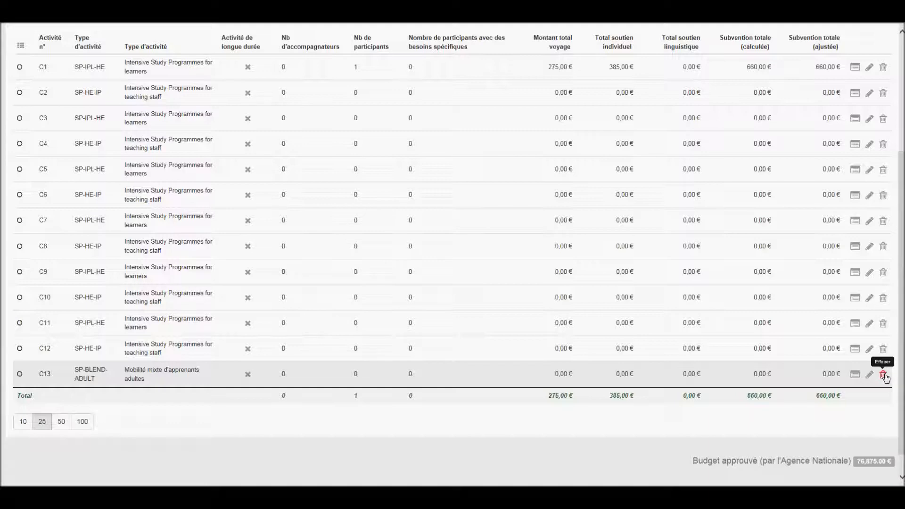
left_click(883, 375)
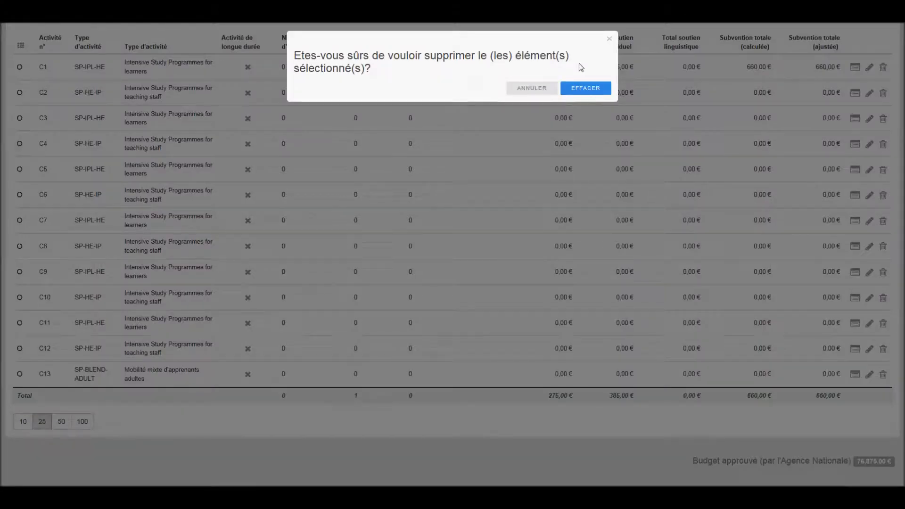
left_click(585, 90)
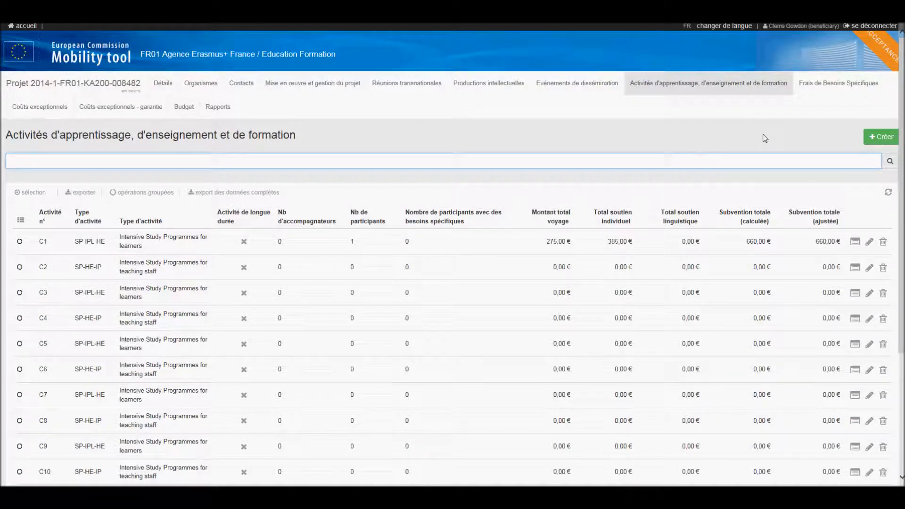
Create a new special needs support entry for the organisation UNIVERSITE LUMIERE LYON 2.
left_click(828, 88)
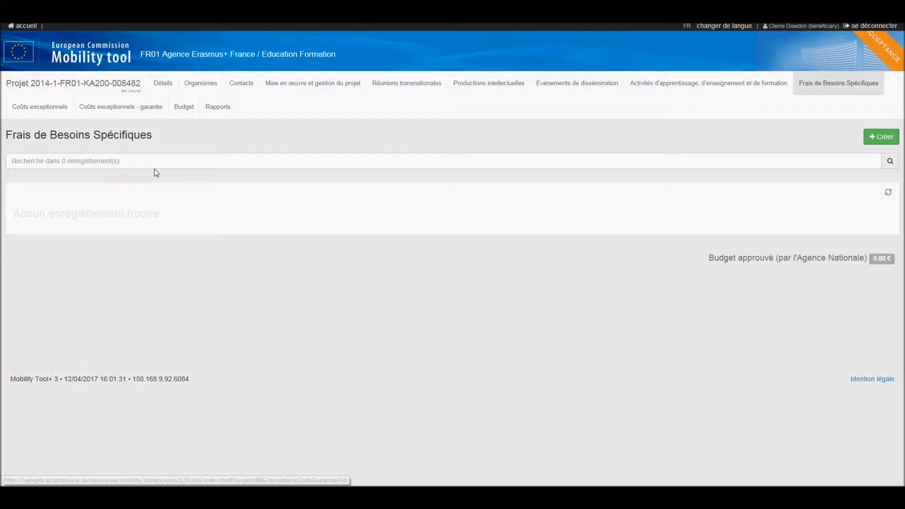
left_click(880, 138)
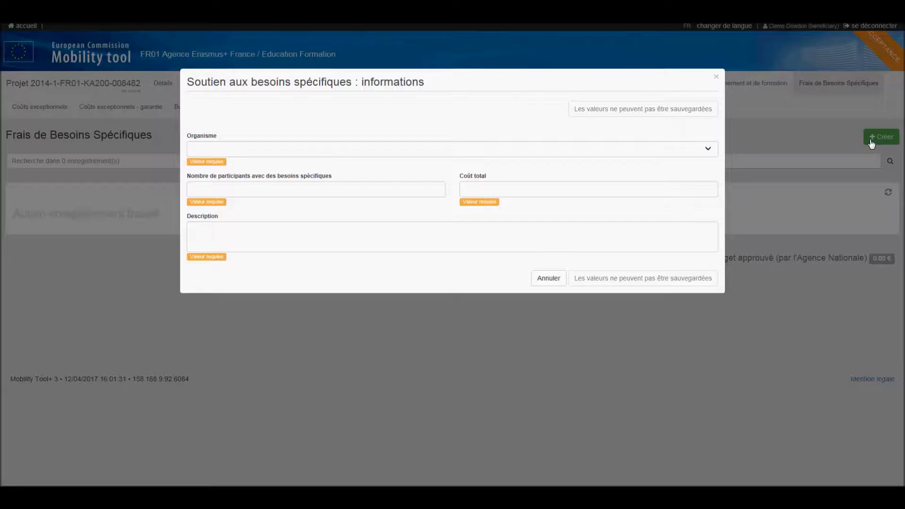
left_click(708, 150)
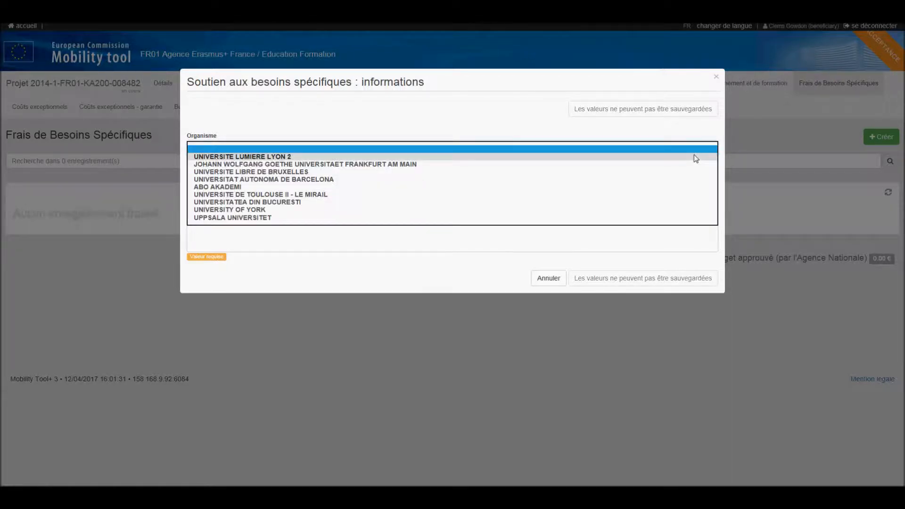
left_click(693, 155)
key("Down")
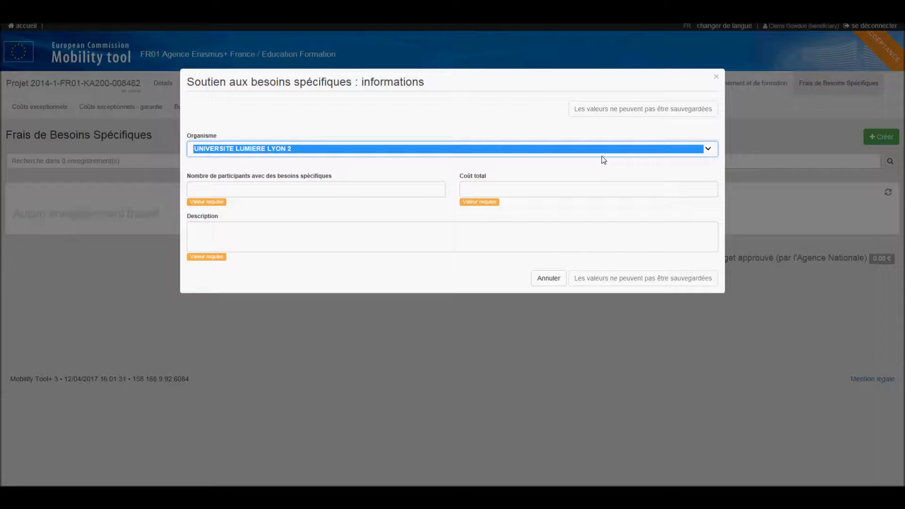
Enter 2 participants with special needs, a total cost of 1000 and the description pOAIEZ NP¨%VO, and save the entry.
left_click(275, 186)
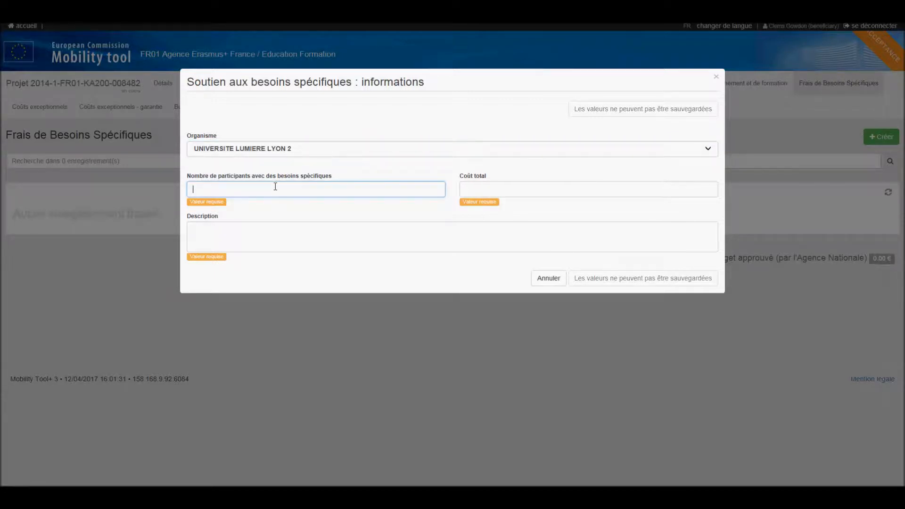
type("2")
left_click(468, 188)
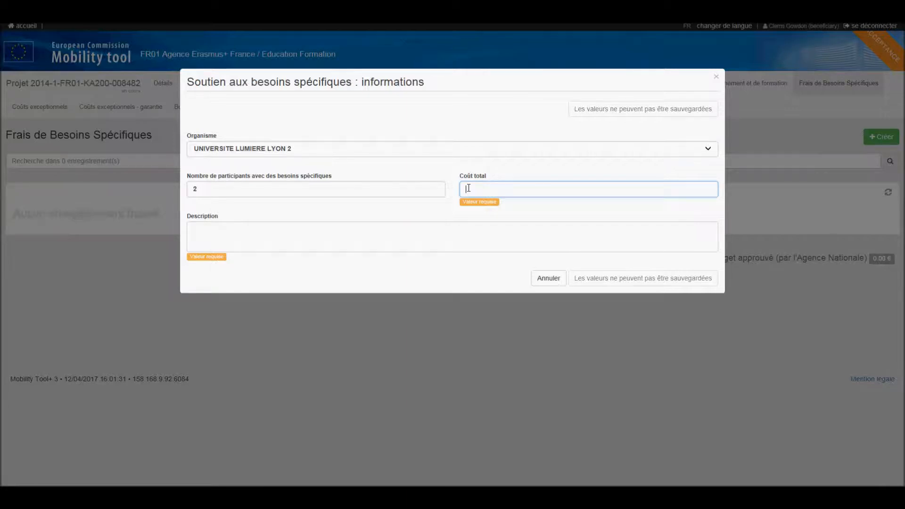
type("1000")
left_click(294, 234)
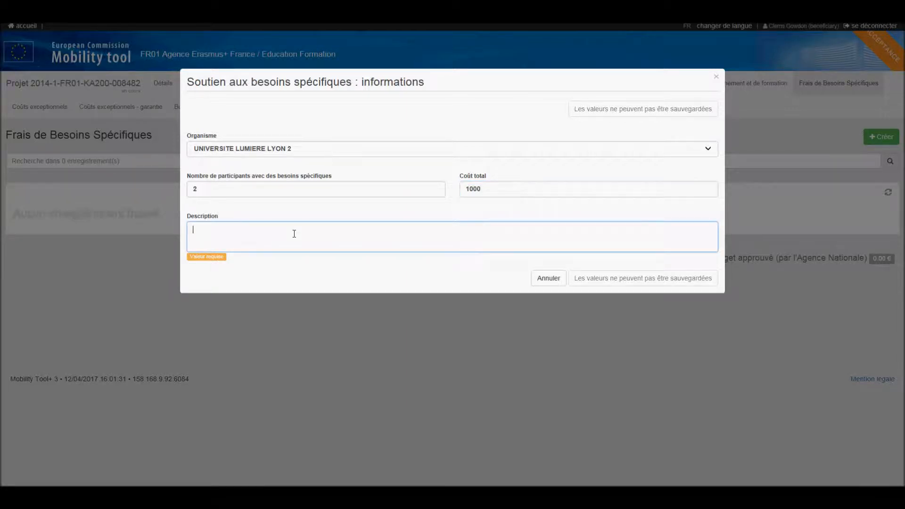
type("pOAIEZ NP`%VO")
key("Tab")
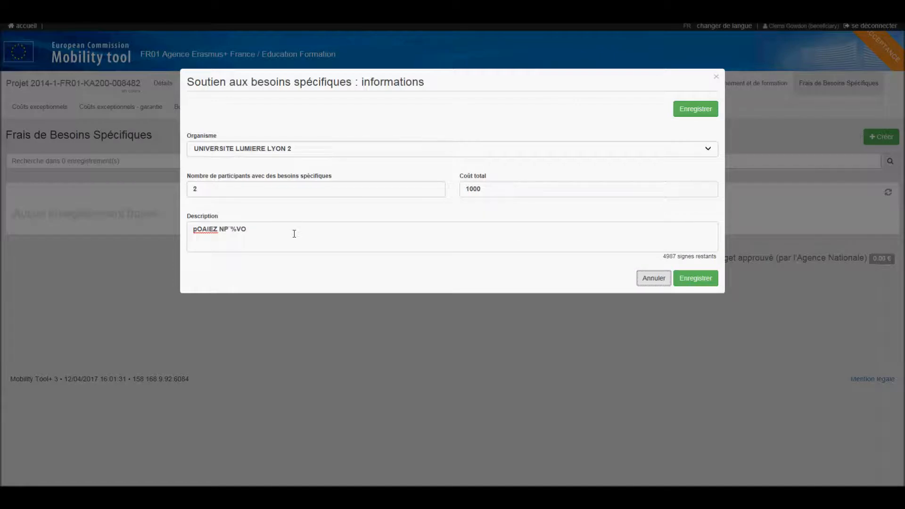
left_click(704, 279)
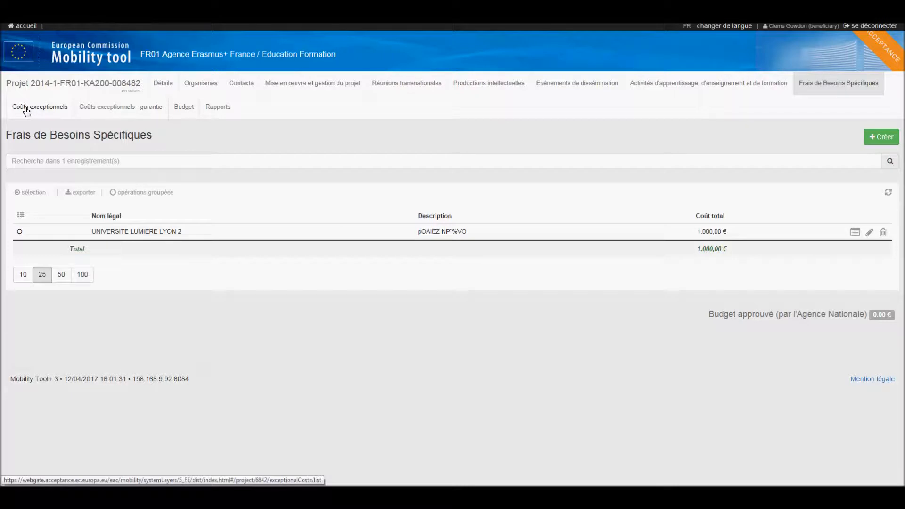
Create a new exceptional costs entry for the organisation UNIVERSITE LIBRE DE BRUXELLES.
left_click(27, 111)
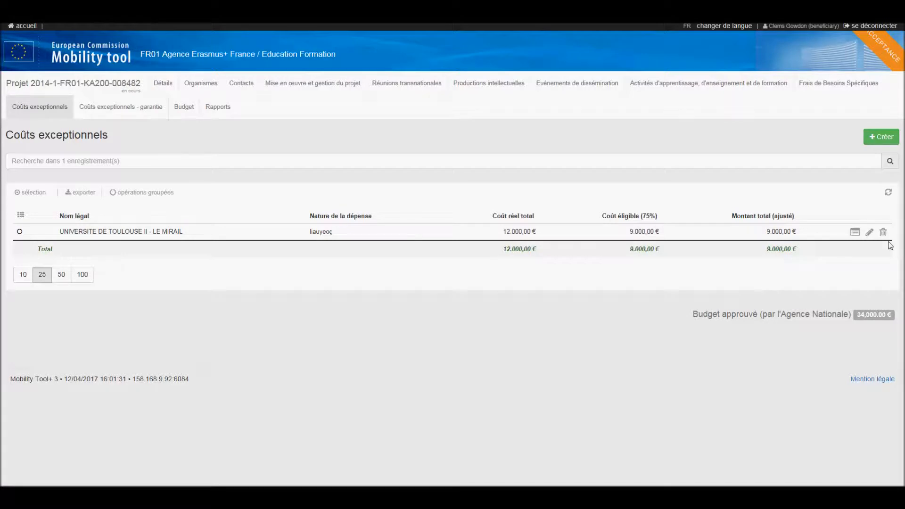
left_click(886, 139)
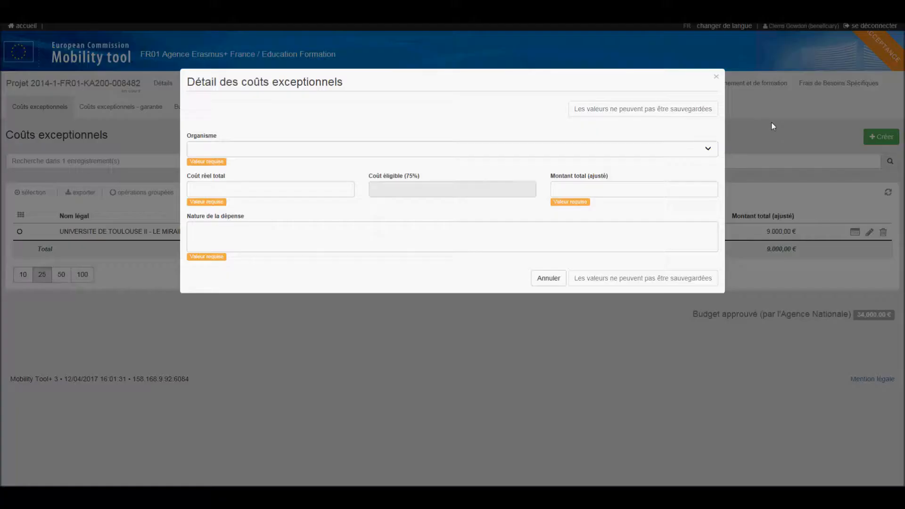
left_click(712, 155)
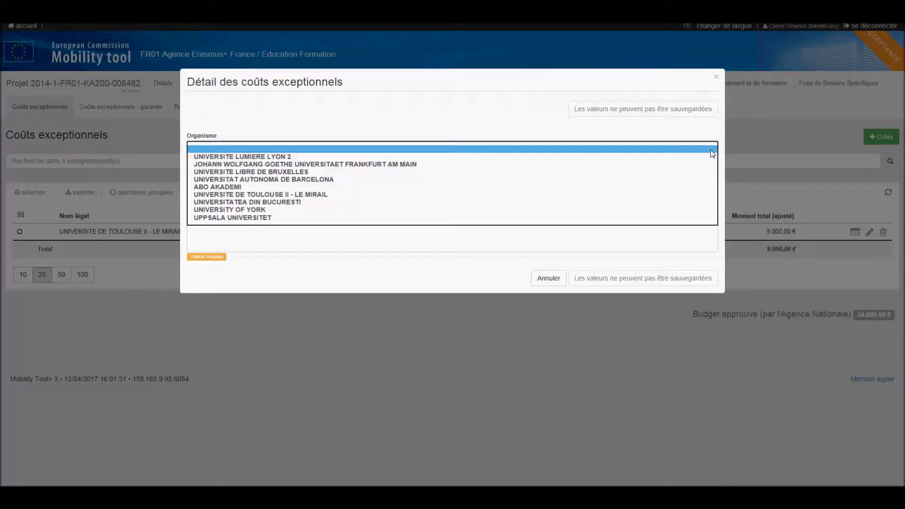
left_click(686, 165)
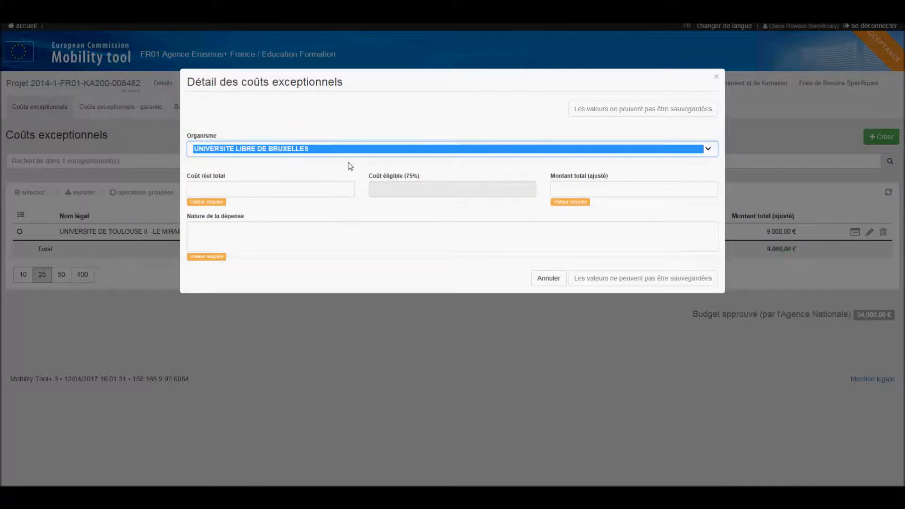
Enter a total actual cost of 1200 and the expense description KIUTEOIUycaiuds, and save the exceptional costs entry.
left_click(219, 189)
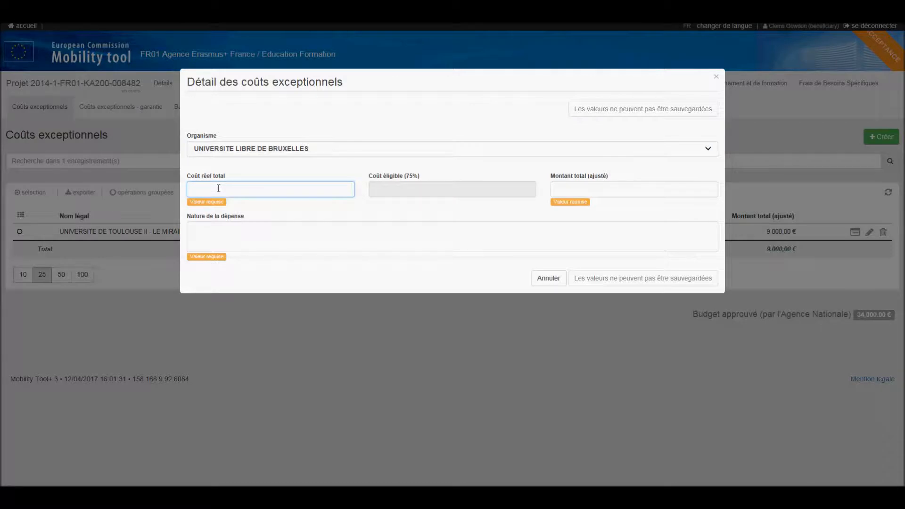
type("1200")
left_click(416, 185)
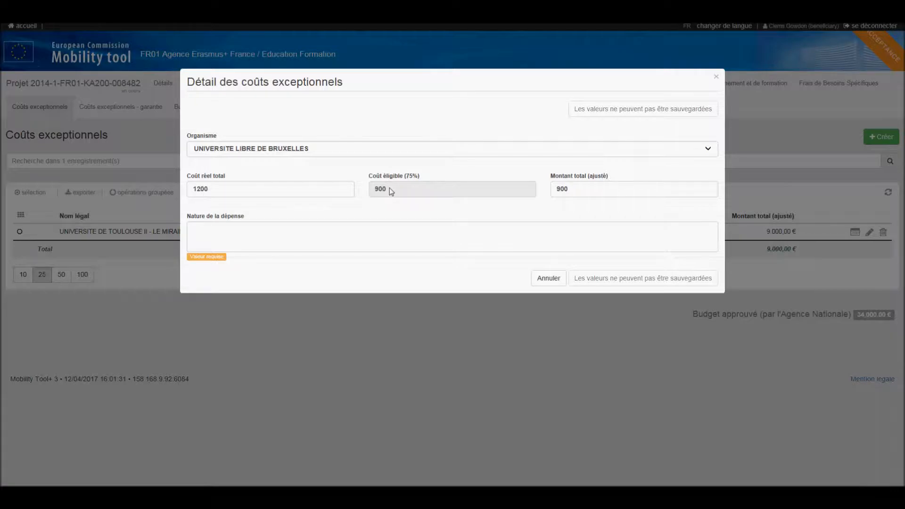
left_click(236, 226)
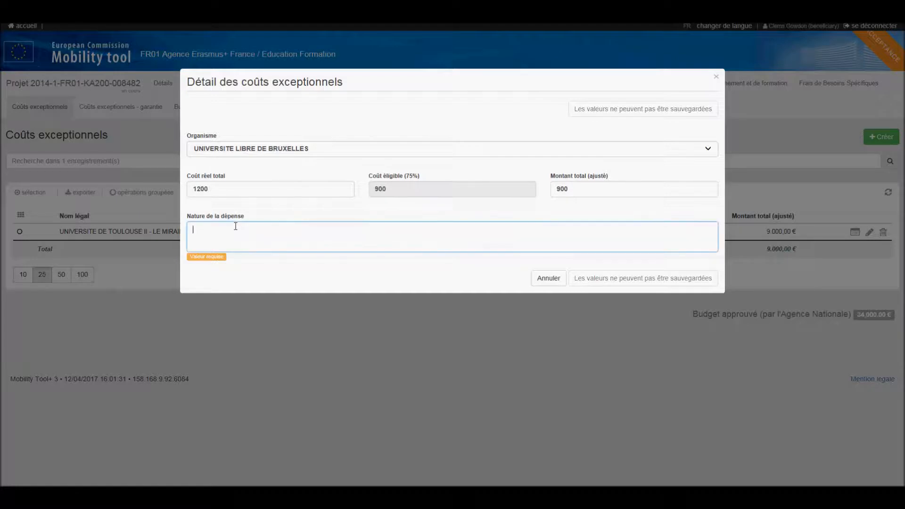
type("KIUTEOIUycaluds")
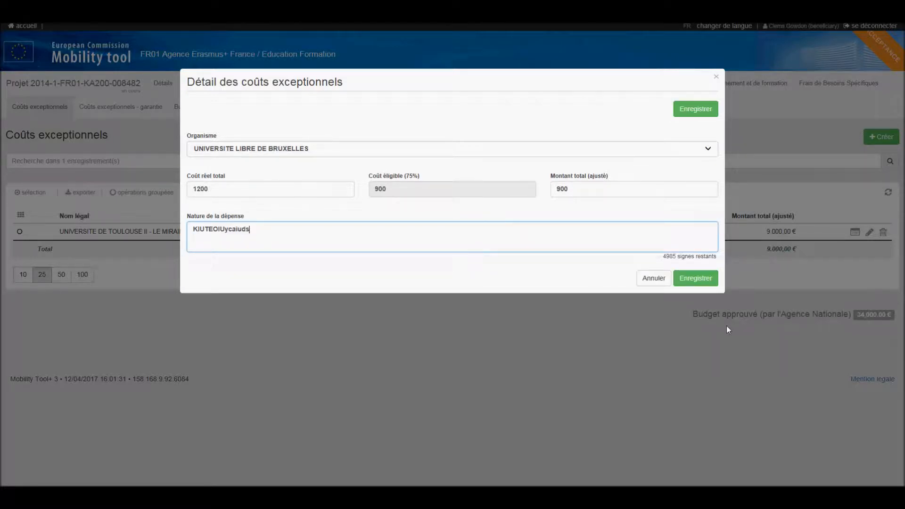
left_click(705, 282)
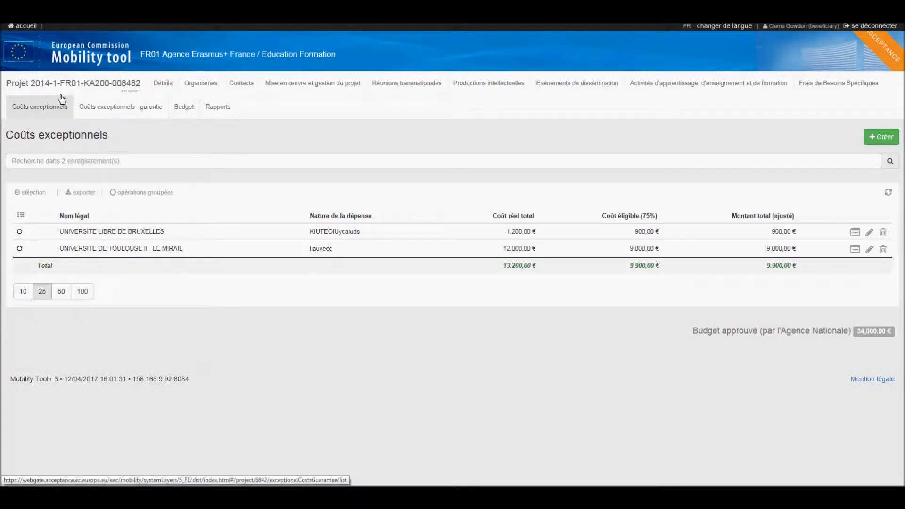
Create a new exceptional costs guarantee entry for the organisation UNIVERSITE LIBRE DE BRUXELLES.
left_click(140, 111)
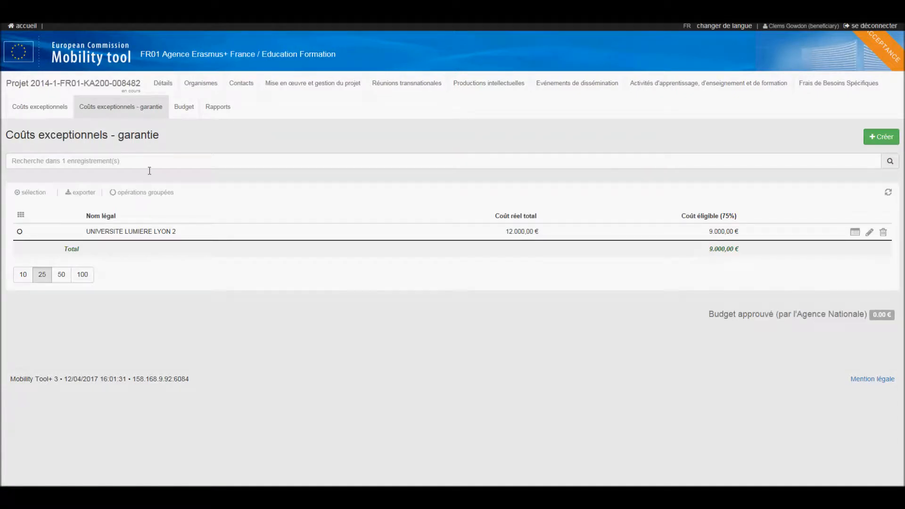
left_click(885, 139)
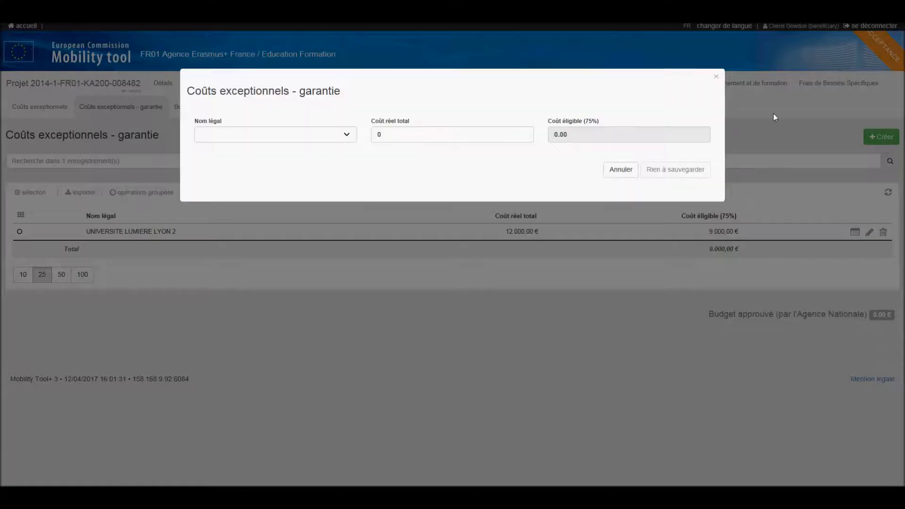
left_click(349, 140)
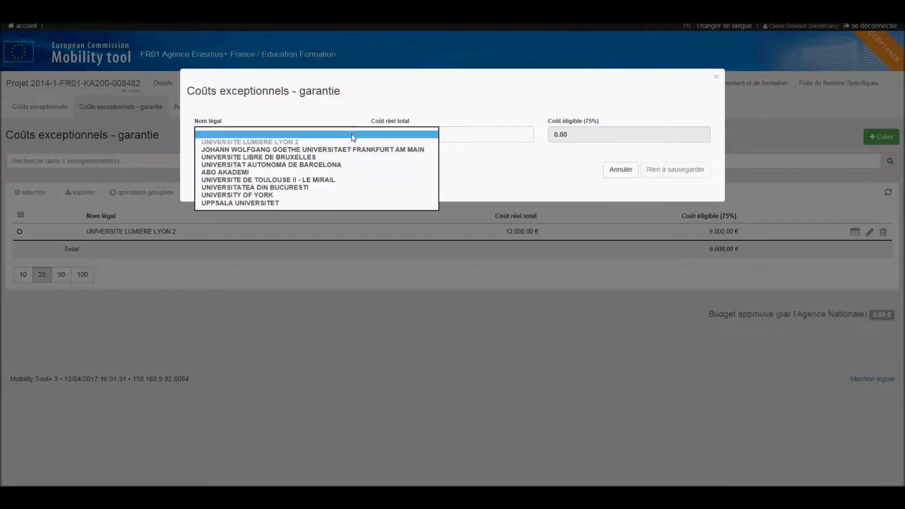
left_click(328, 157)
Set the guarantee entry's total actual cost to 1200 and save the entry.
left_click(390, 134)
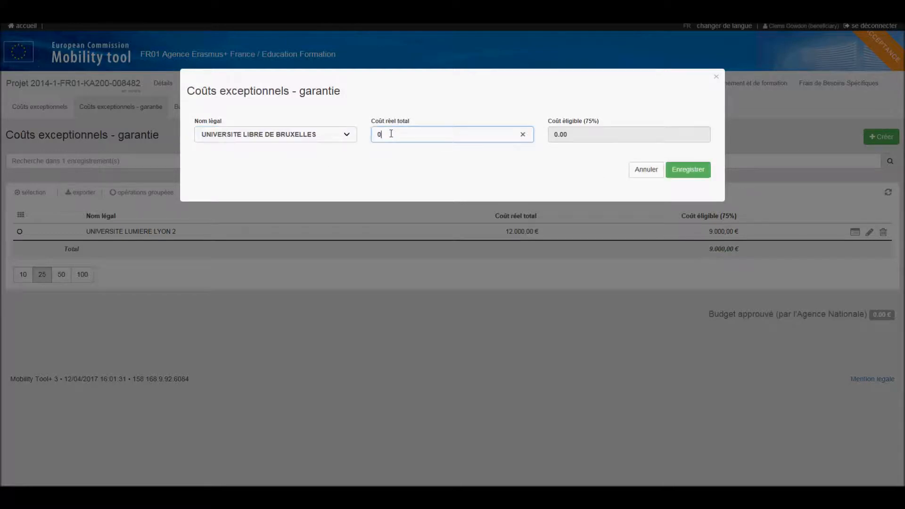
key("BackSpace")
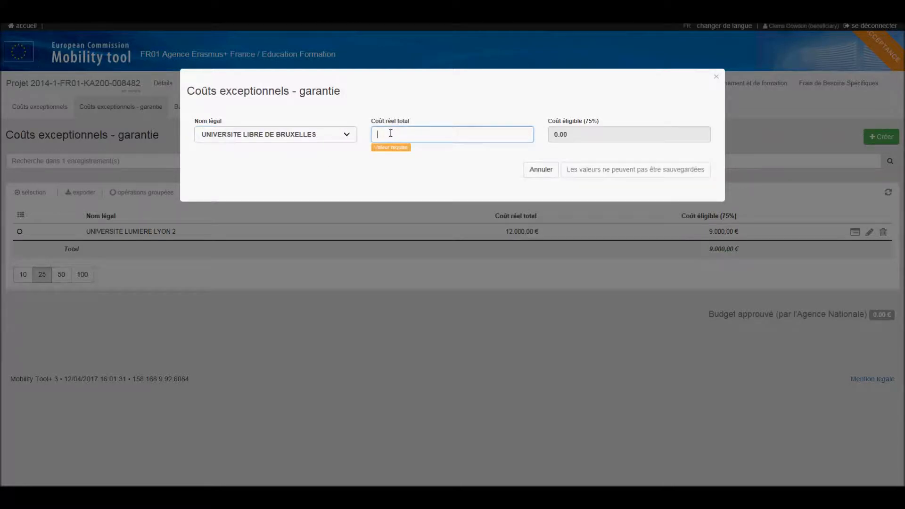
type("1200")
left_click(577, 122)
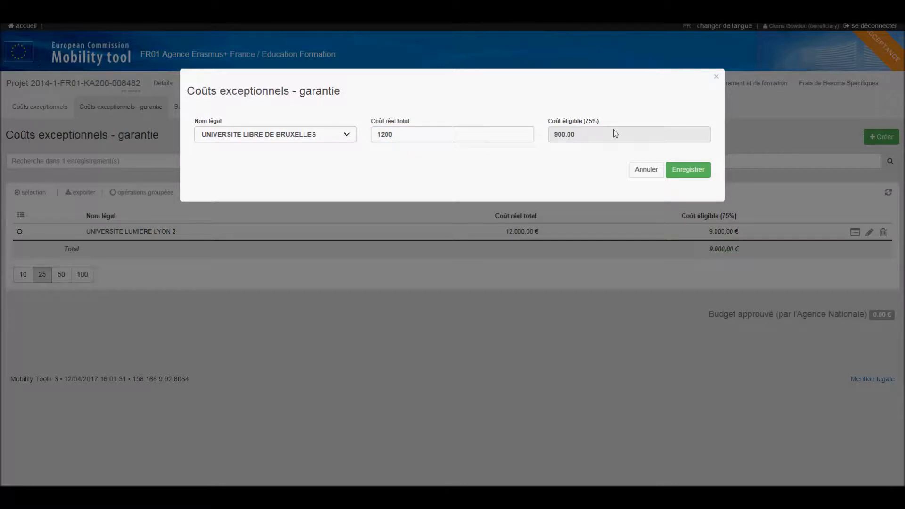
left_click(696, 168)
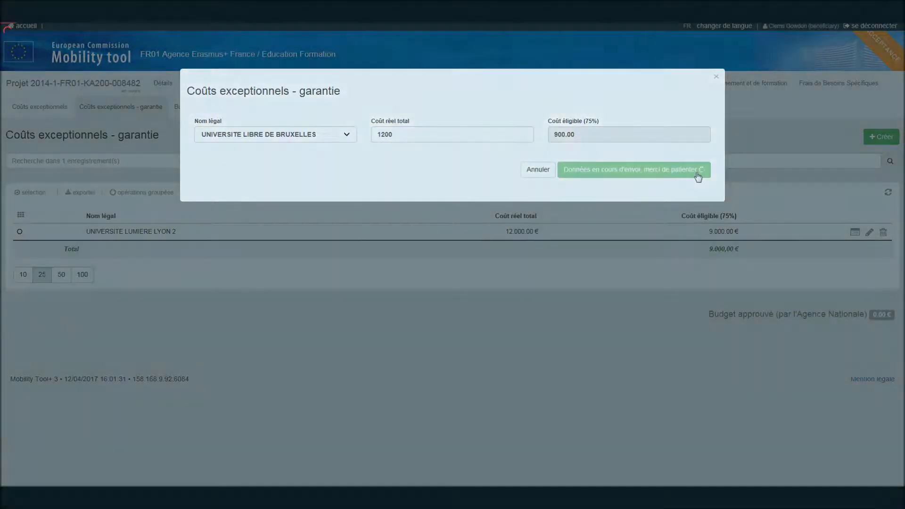
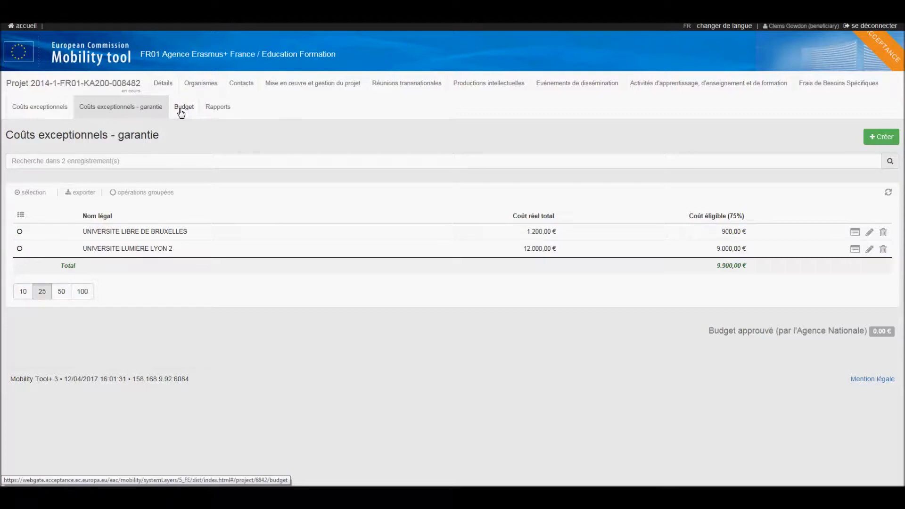
Examine the project budget summary, comparing approved amounts, transfer limits and current amounts for each budget item.
left_click(181, 113)
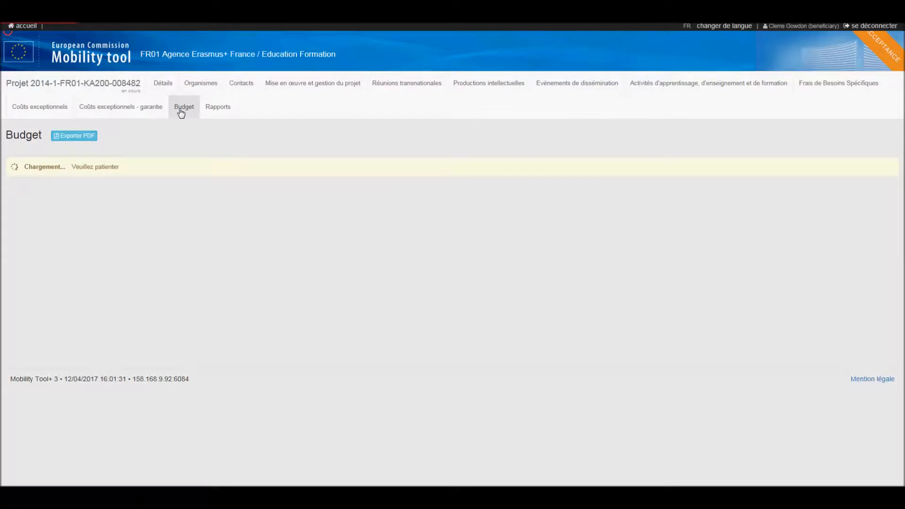
scroll(601, 272, "down", 2)
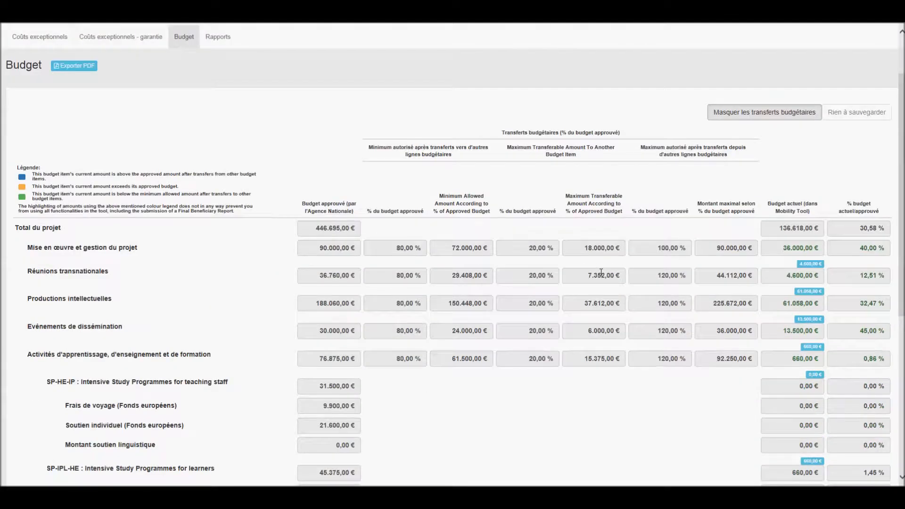
scroll(600, 272, "down", 2)
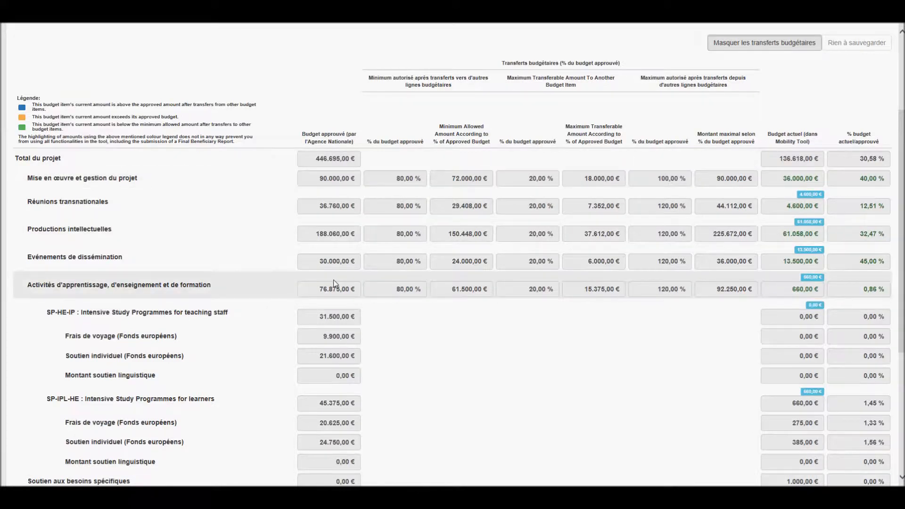
left_click_drag(329, 403, 331, 428)
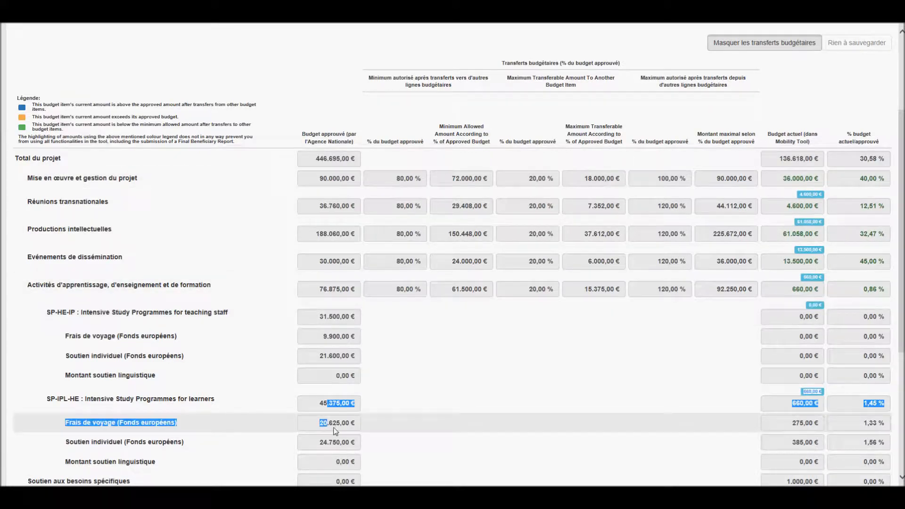
left_click(502, 136)
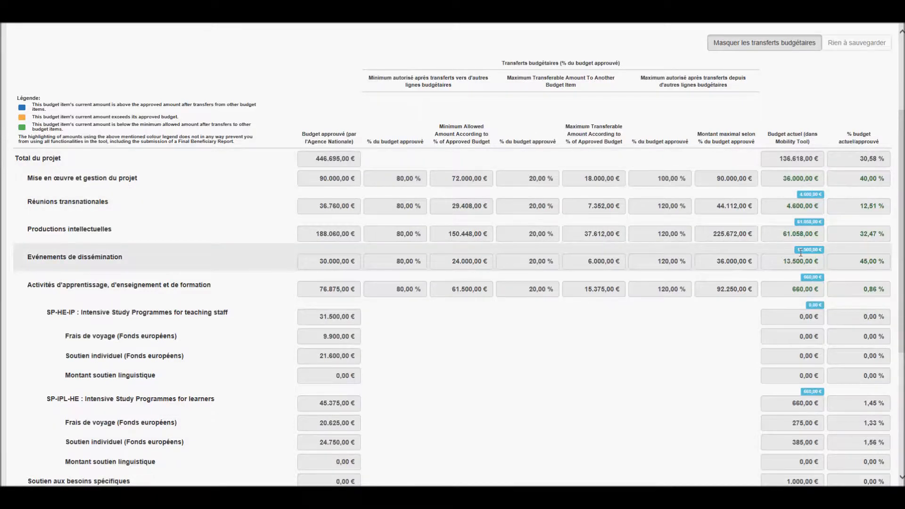
mouse_move(902, 330)
left_mouse_down()
mouse_move(902, 375)
mouse_move(902, 346)
left_mouse_up()
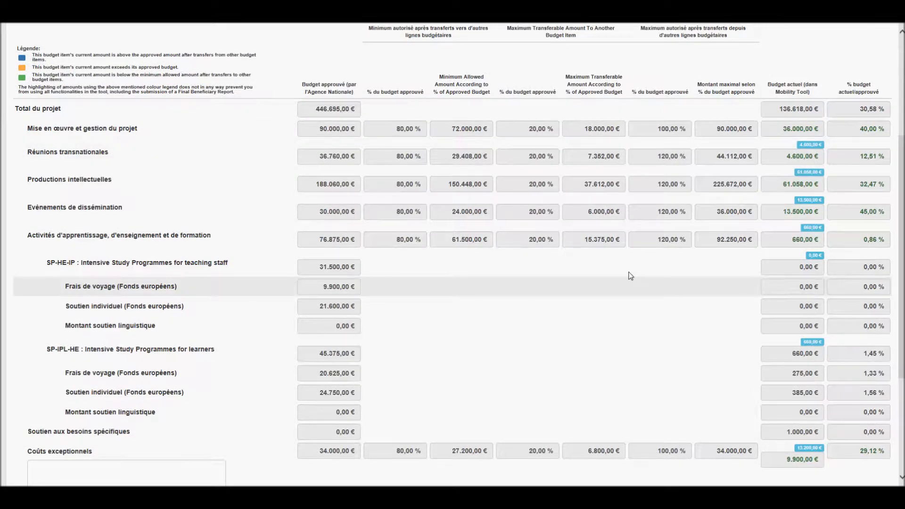
scroll(630, 275, "up", 3)
scroll(629, 268, "up", 1)
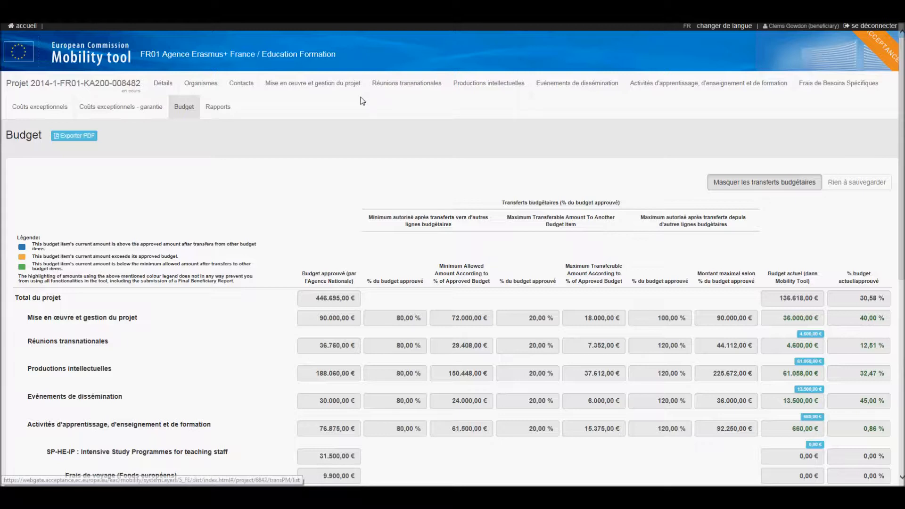
Open the draft of the final beneficiary report for editing and go to section 5, Mise en oeuvre.
left_click(215, 113)
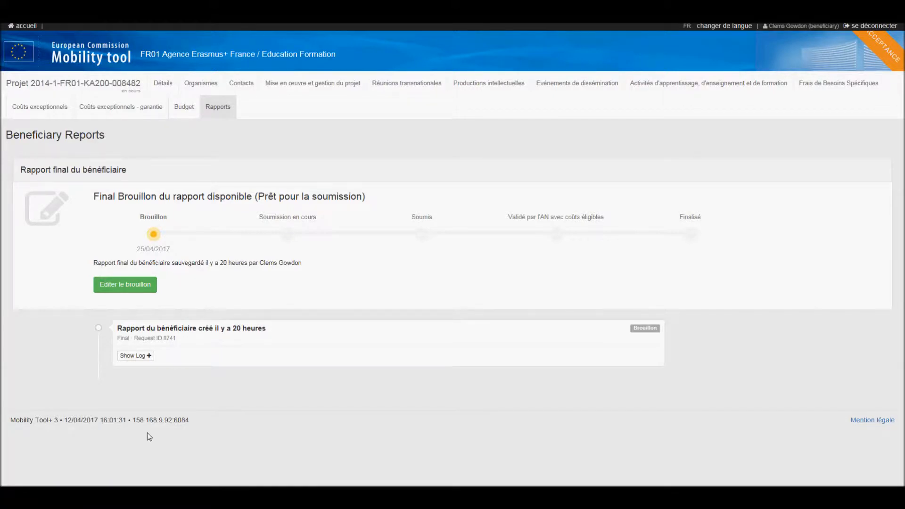
mouse_move(128, 496)
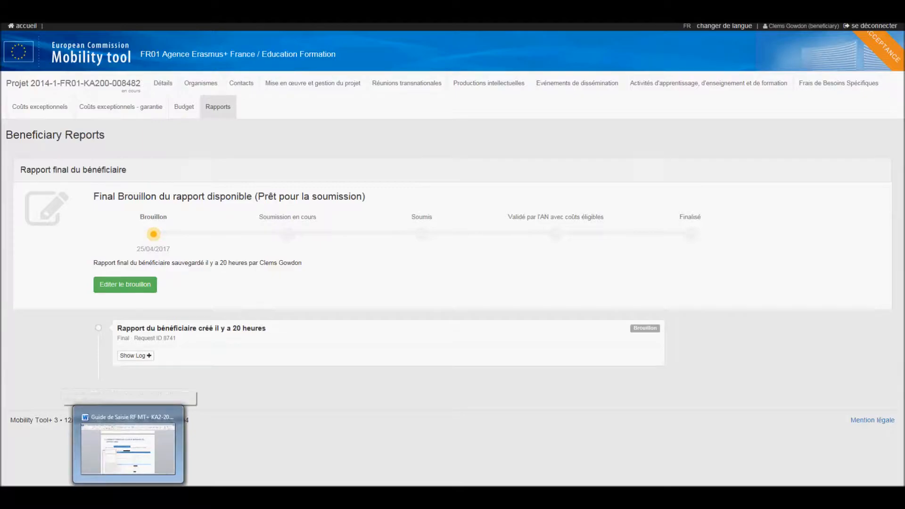
left_click(128, 445)
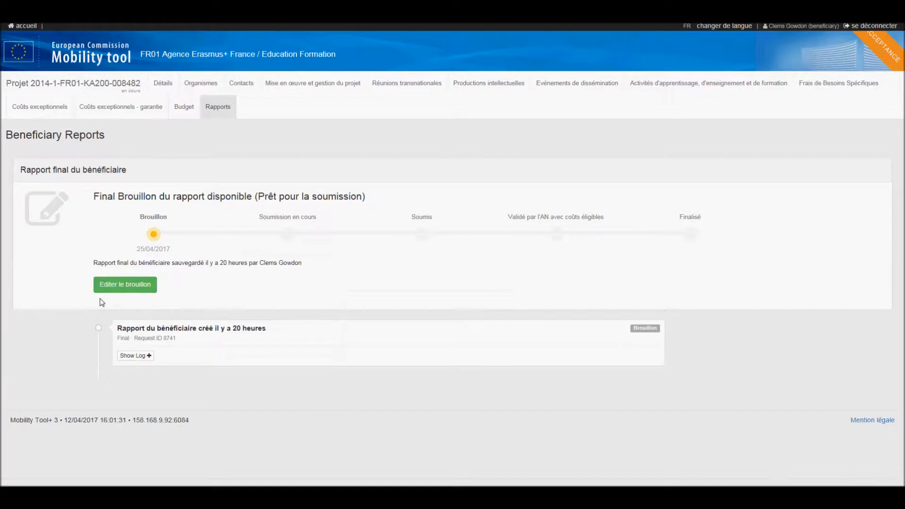
left_click(124, 285)
left_click(133, 284)
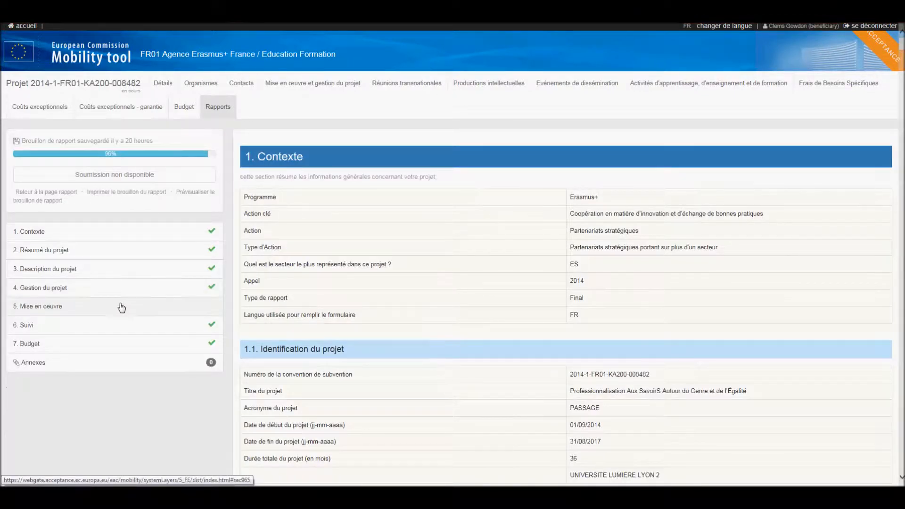
left_click(122, 307)
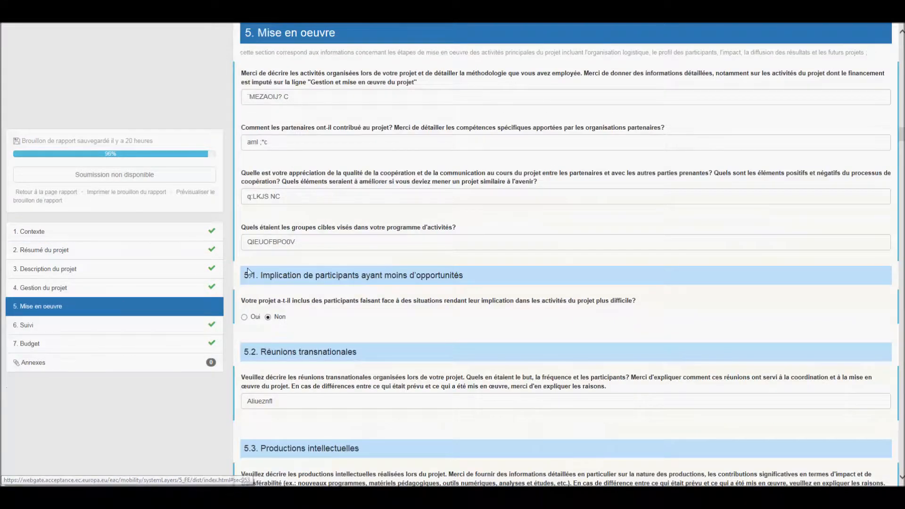
Return to the start of the draft report and examine section 1, Contexte, including the project identification and national agency details.
left_click_drag(901, 131, 901, 32)
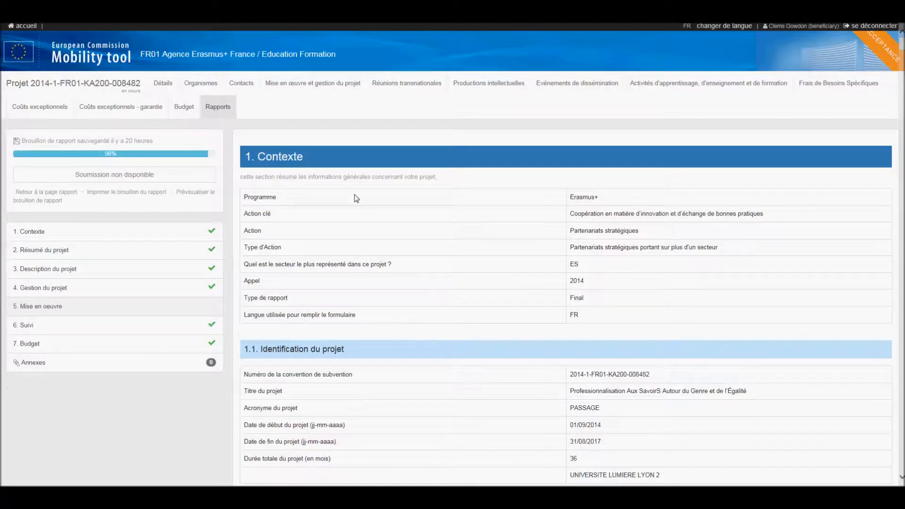
scroll(400, 264, "down", 2)
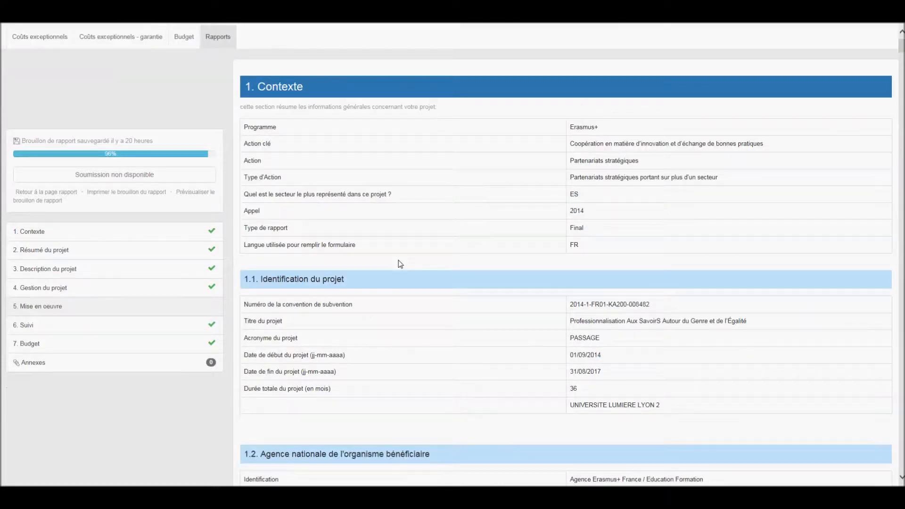
scroll(400, 264, "down", 2)
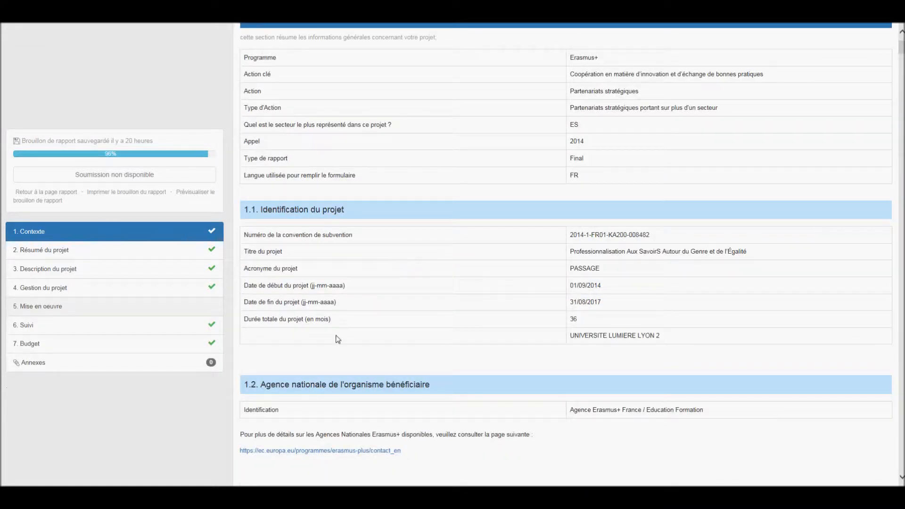
scroll(338, 339, "down", 4)
scroll(340, 343, "down", 4)
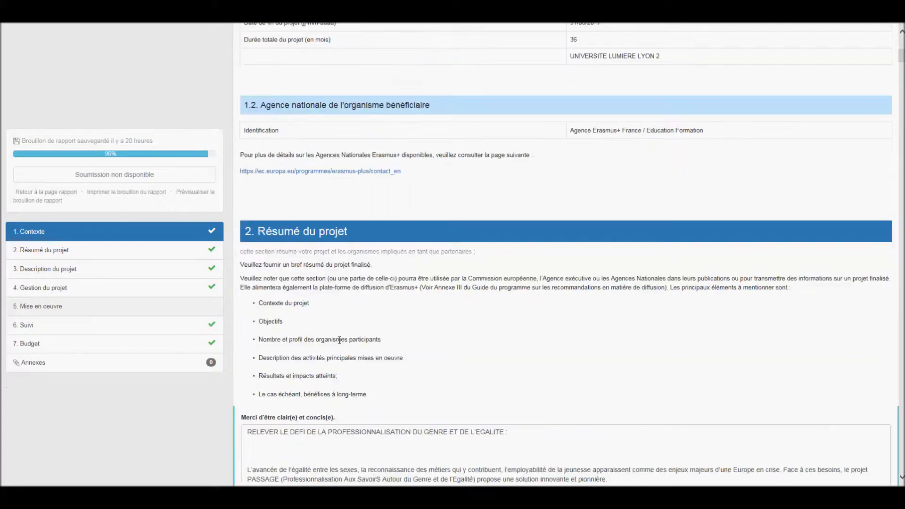
Read section 2, Résumé du projet, covering the project summary, its English translation and the list of participating organisations.
scroll(339, 339, "down", 4)
scroll(338, 339, "down", 2)
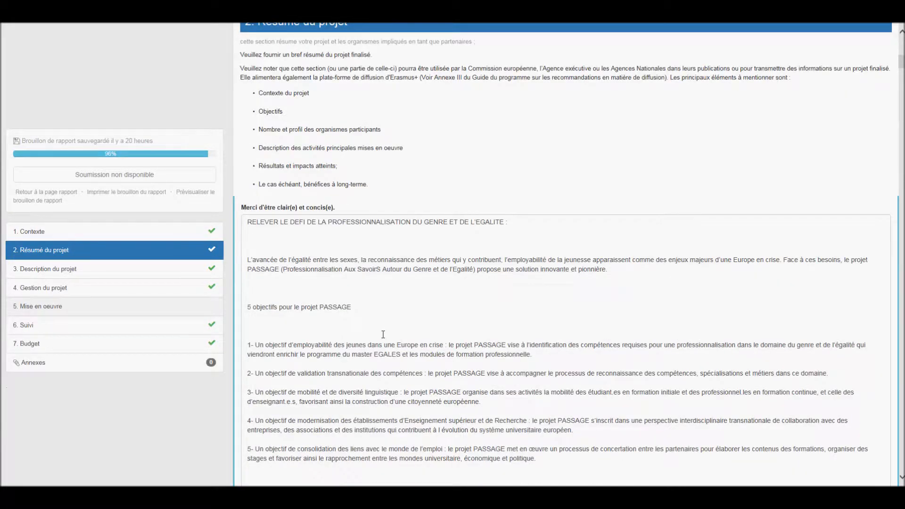
scroll(383, 335, "down", 2)
scroll(383, 334, "down", 6)
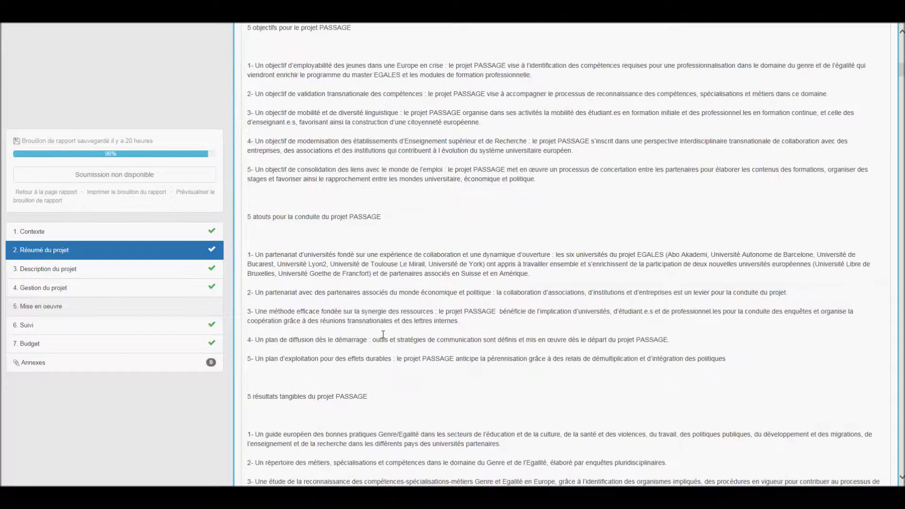
scroll(383, 335, "down", 4)
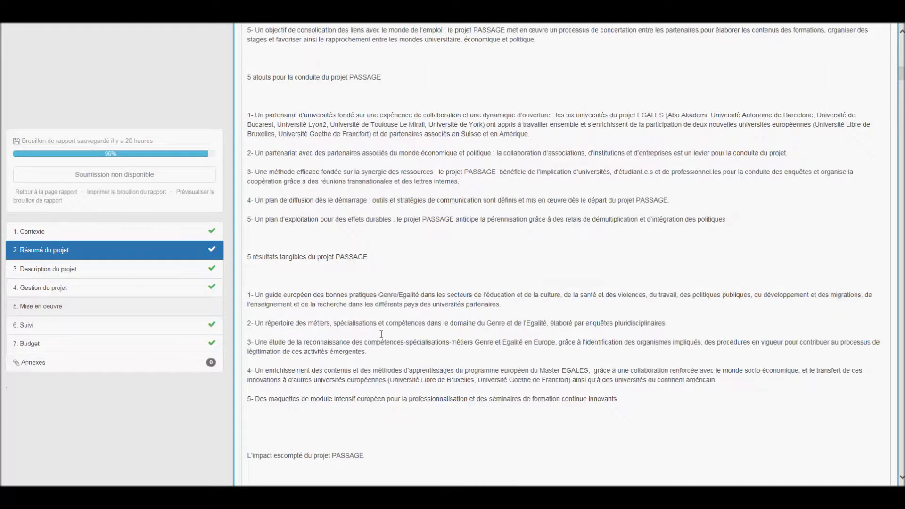
scroll(644, 398, "down", 4)
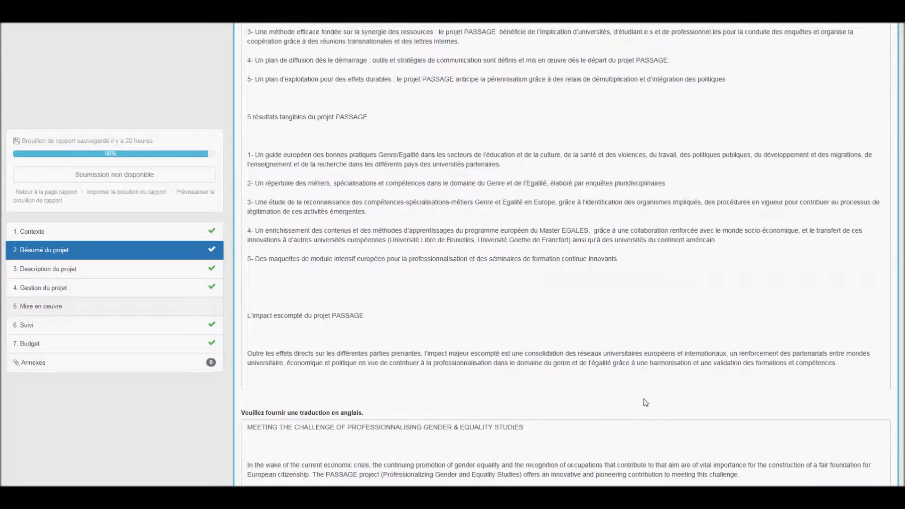
scroll(580, 387, "down", 2)
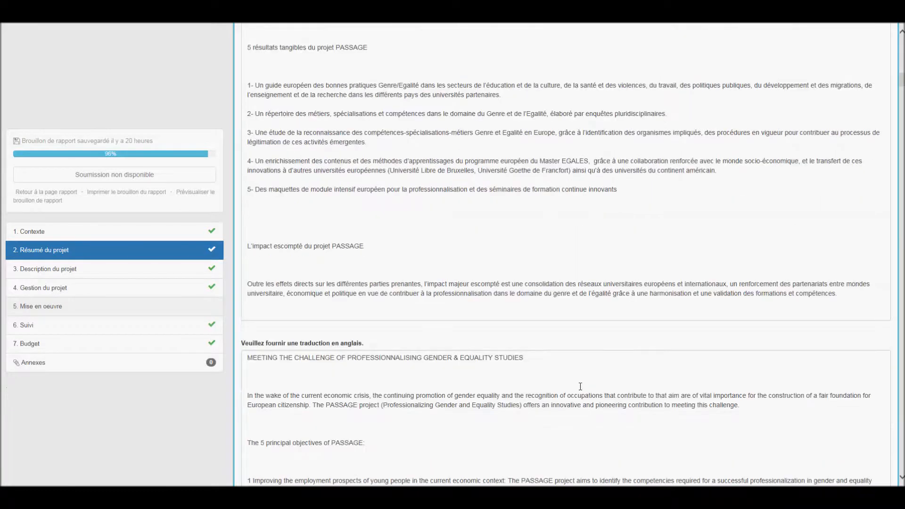
scroll(580, 386, "down", 6)
scroll(580, 386, "down", 5)
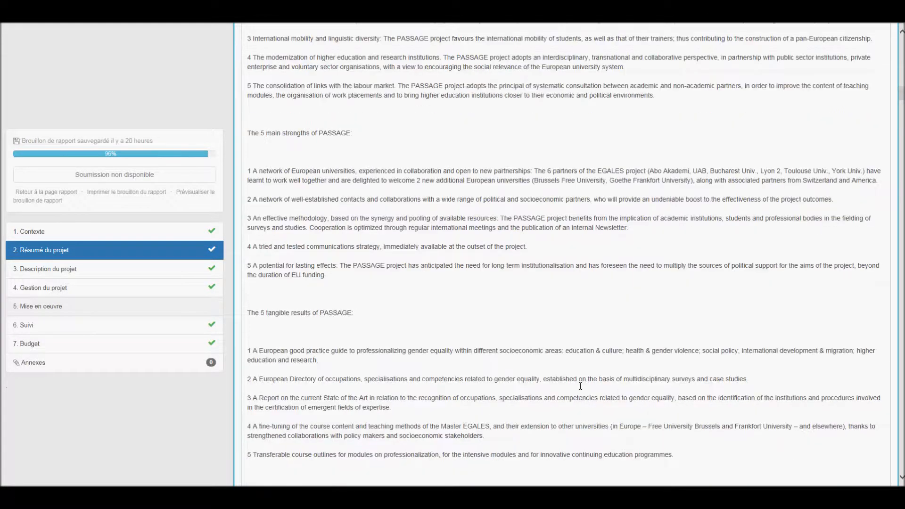
scroll(580, 386, "down", 6)
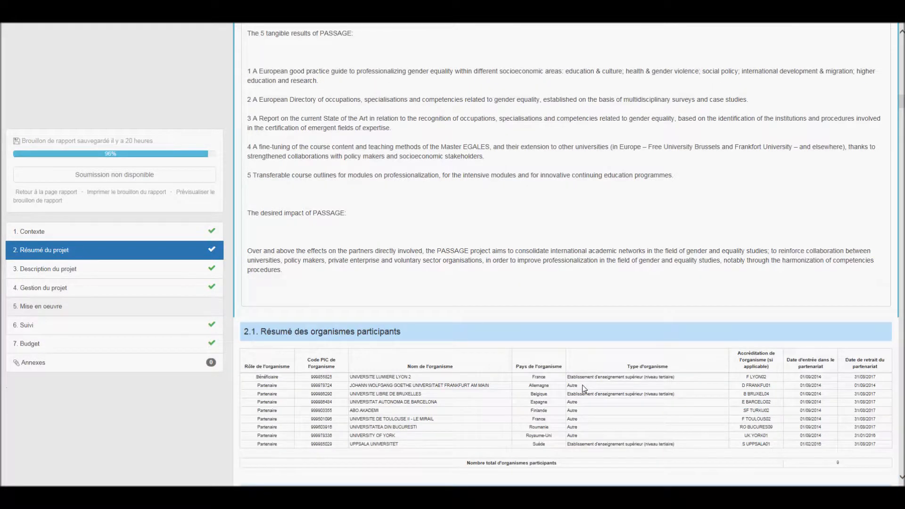
scroll(582, 385, "down", 5)
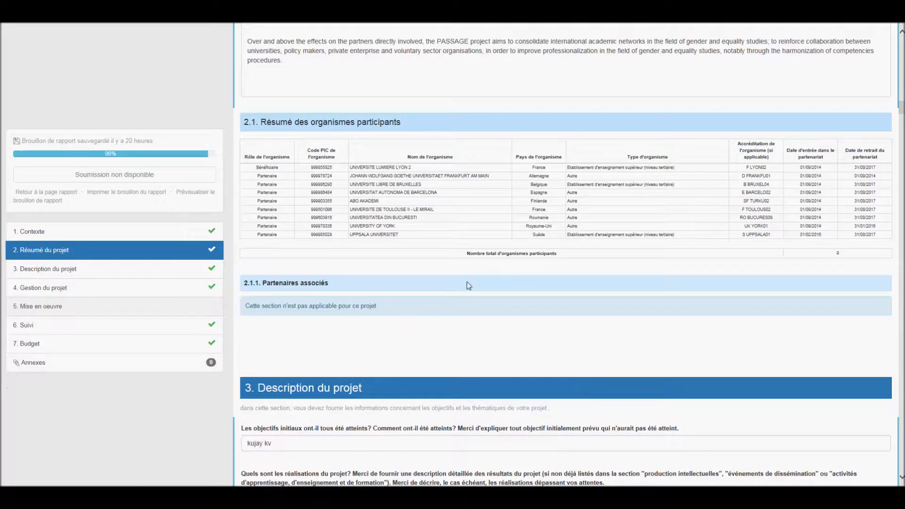
scroll(467, 282, "down", 3)
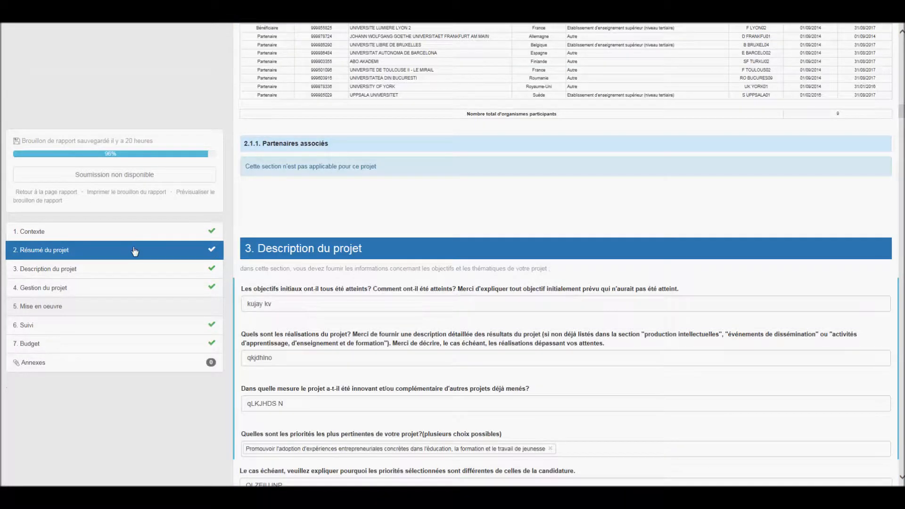
Check the free-text answer fields in section 3, Description du projet, and view the selectable project priorities without choosing another one.
scroll(390, 200, "down", 2)
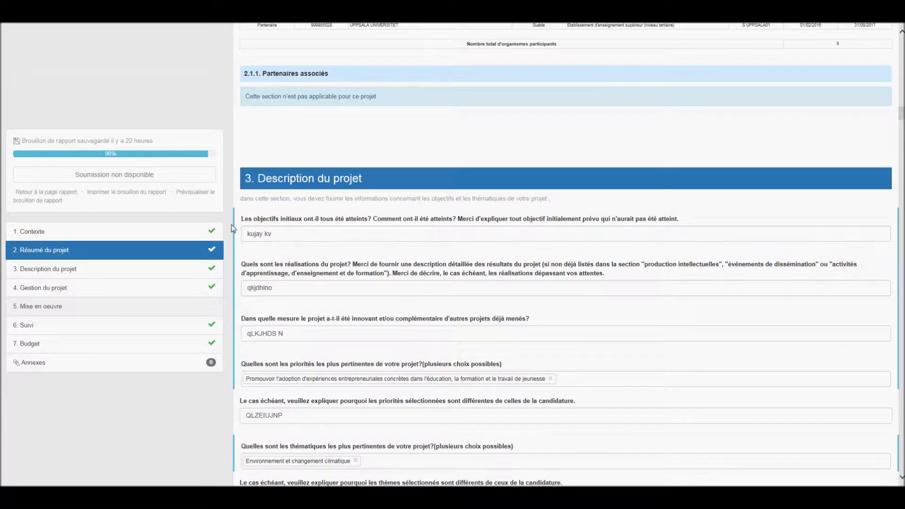
left_click(302, 229)
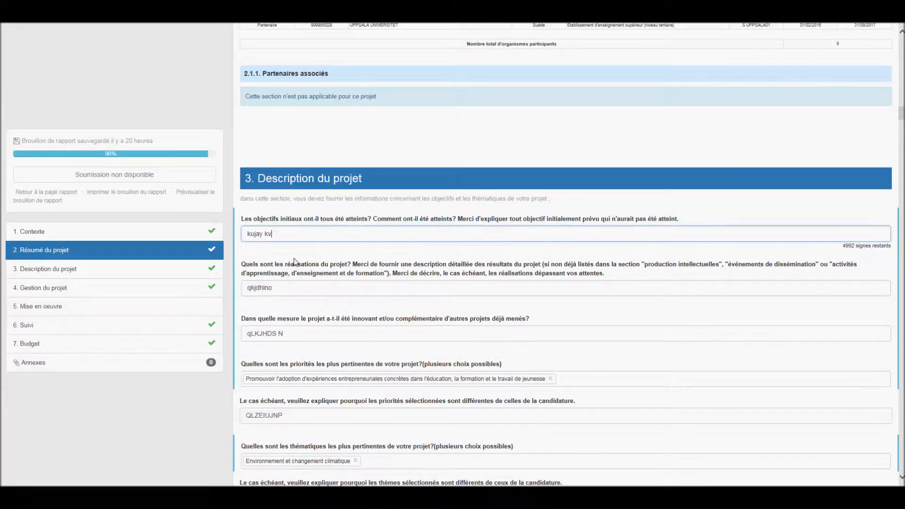
left_click(298, 288)
left_click(304, 333)
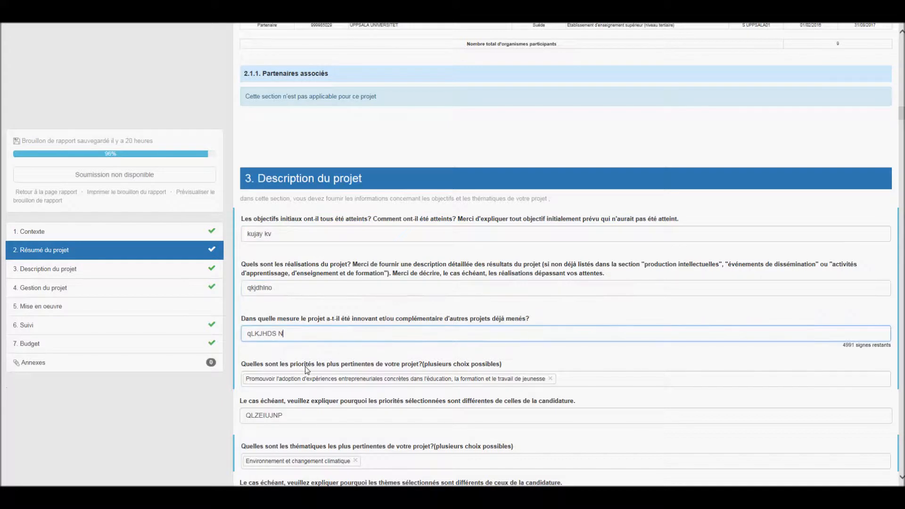
left_click(306, 376)
left_click(318, 274)
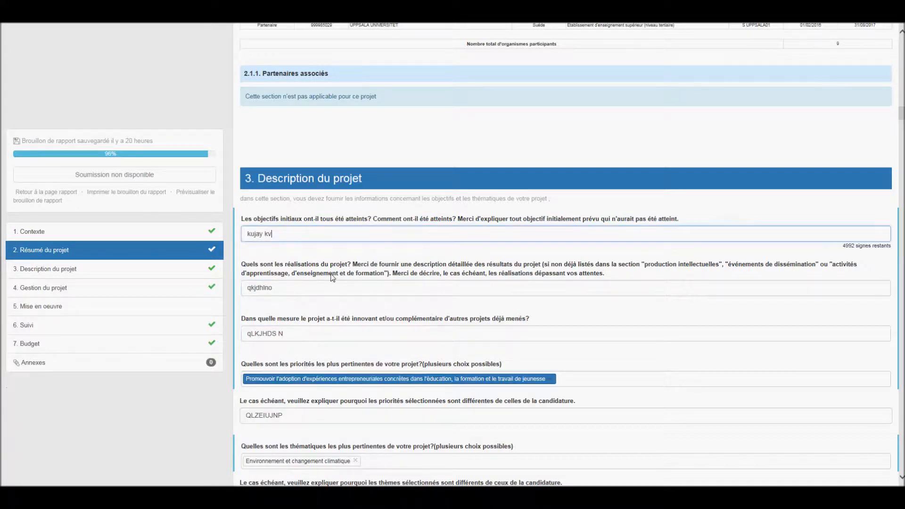
scroll(333, 277, "down", 2)
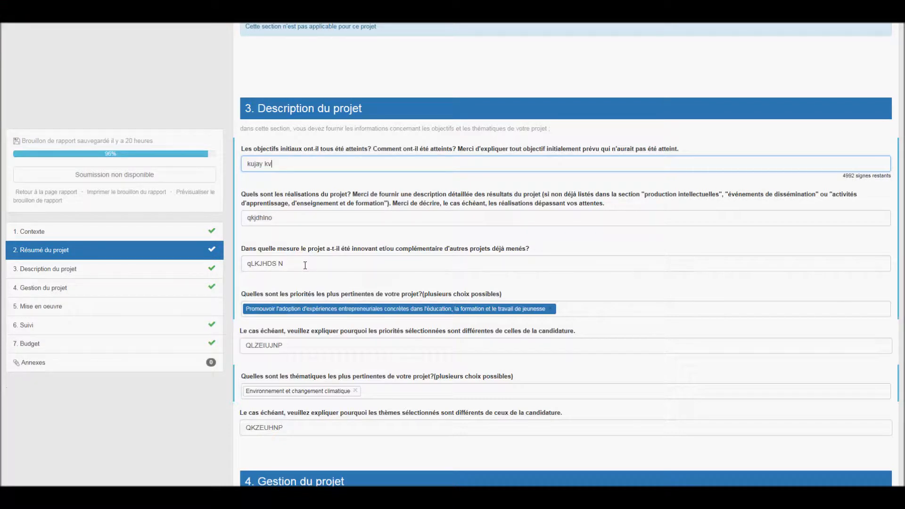
left_click(575, 311)
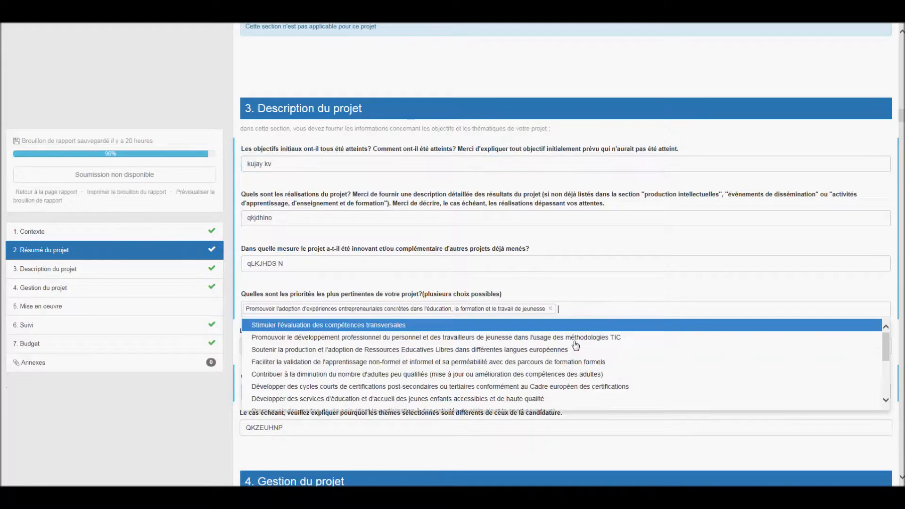
left_click(583, 288)
Examine the project themes at the end of section 3 and the answers in section 4, Gestion du projet.
scroll(589, 327, "down", 3)
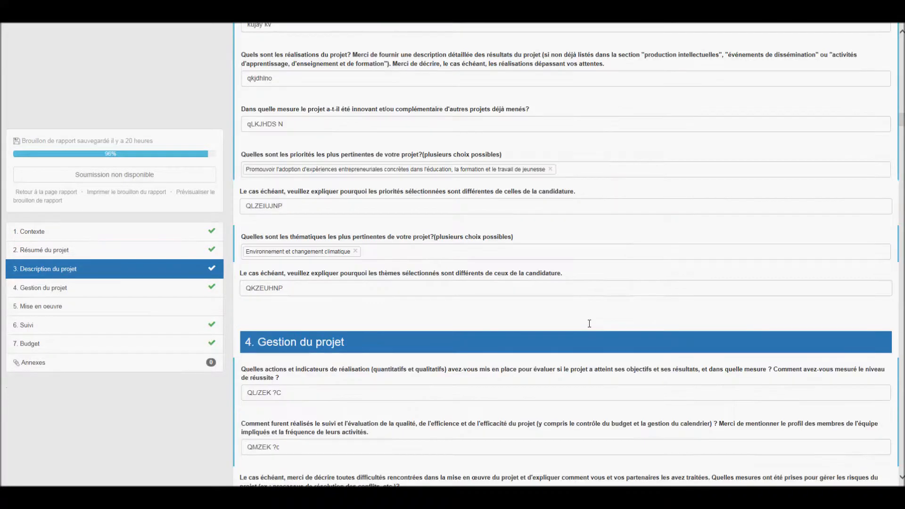
scroll(589, 323, "down", 2)
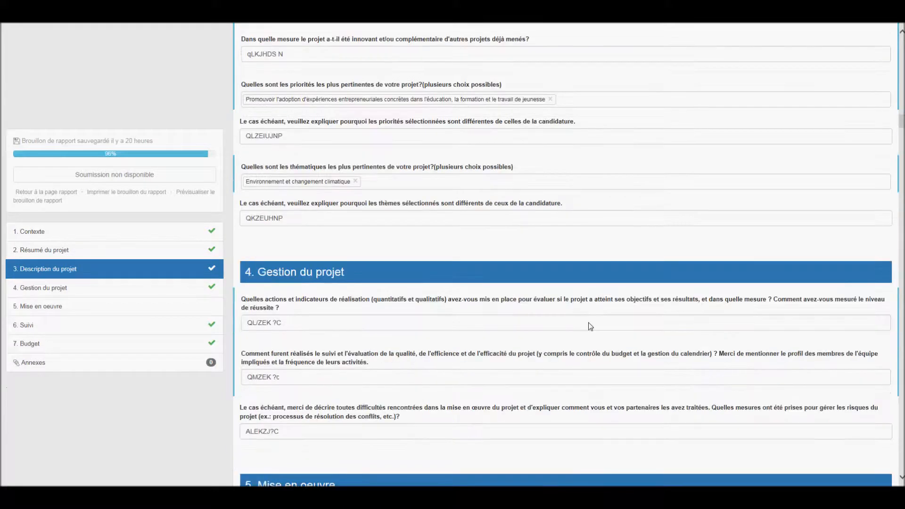
scroll(589, 324, "down", 2)
scroll(587, 321, "down", 2)
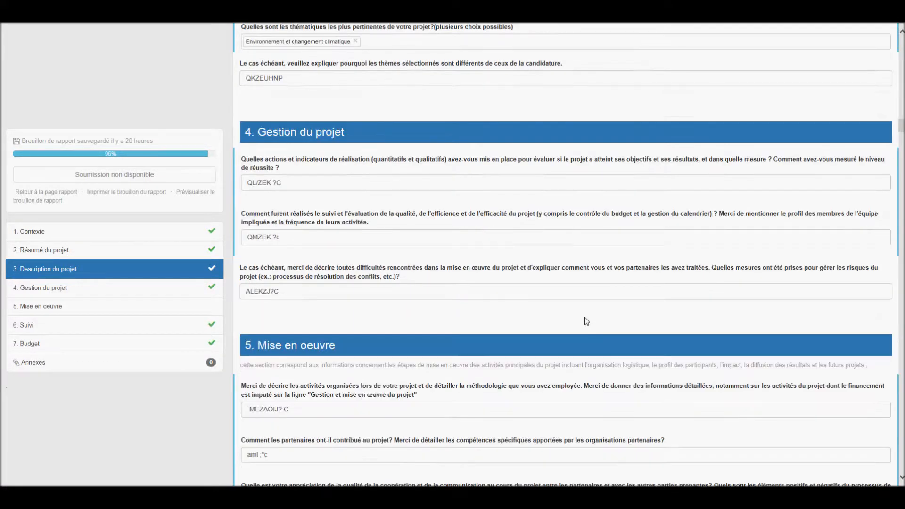
scroll(587, 321, "down", 4)
Examine the general questions of section 5, Mise en oeuvre, and subsections 5.1 and 5.2 on participants with fewer opportunities and transnational meetings.
scroll(586, 321, "down", 2)
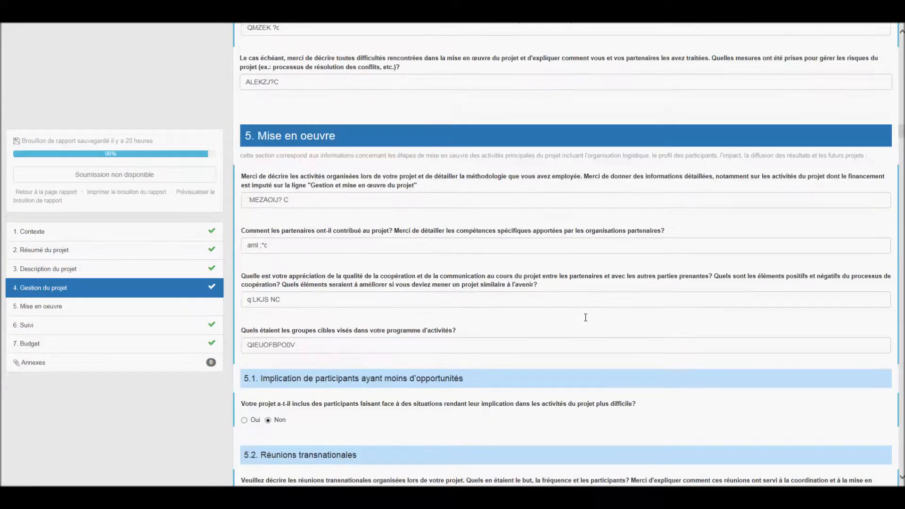
scroll(585, 318, "down", 4)
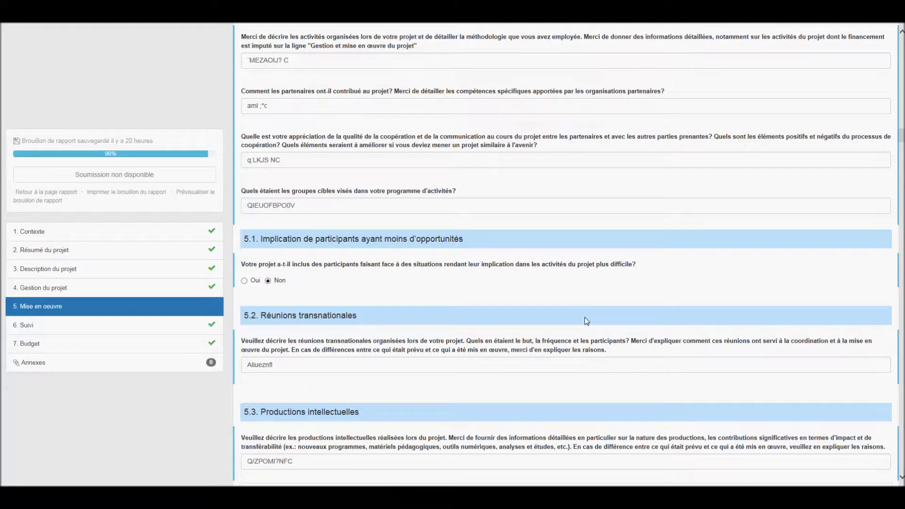
scroll(584, 317, "down", 2)
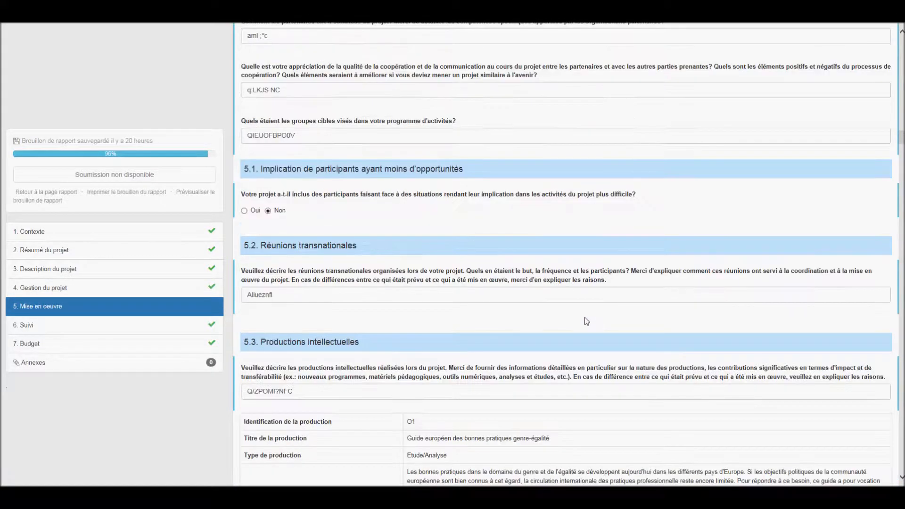
scroll(586, 321, "down", 2)
scroll(587, 321, "down", 2)
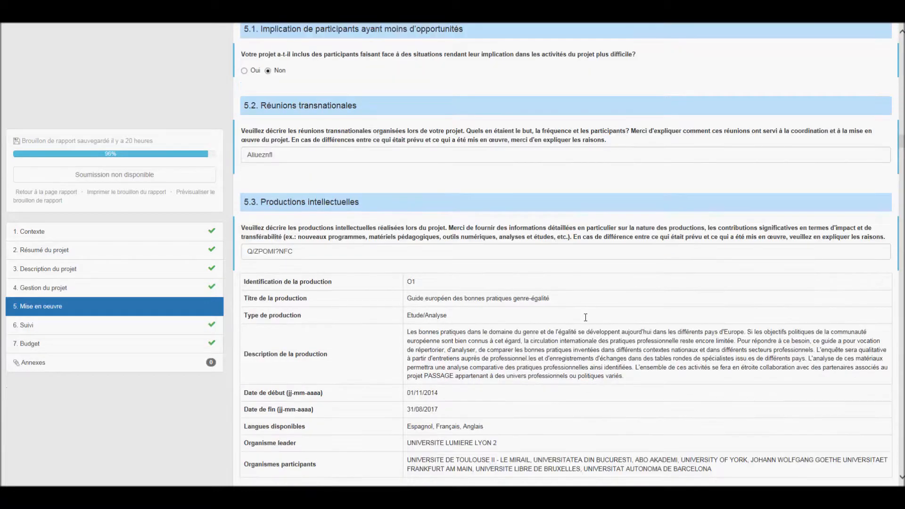
Examine the details of intellectual outputs O1 to O6 listed in subsection 5.3, Productions intellectuelles.
scroll(585, 318, "down", 4)
scroll(587, 321, "down", 8)
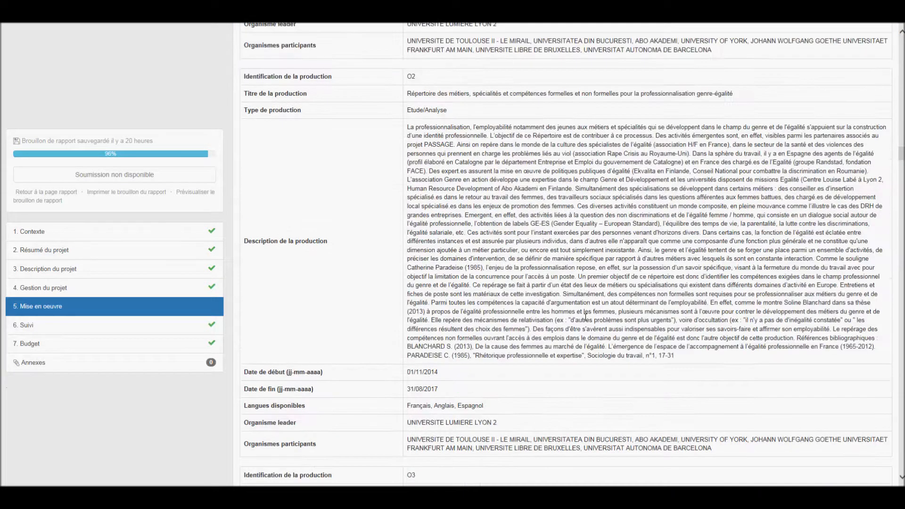
scroll(586, 316, "down", 6)
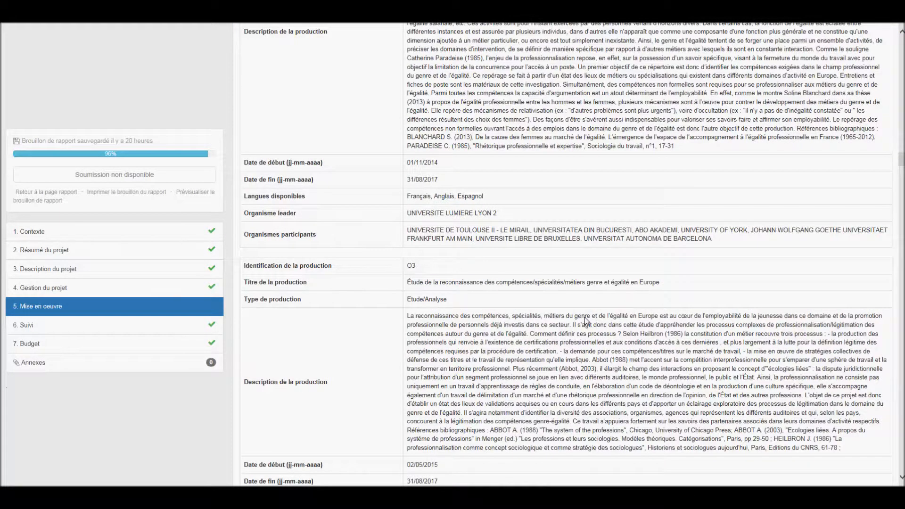
scroll(584, 317, "down", 10)
scroll(587, 321, "down", 8)
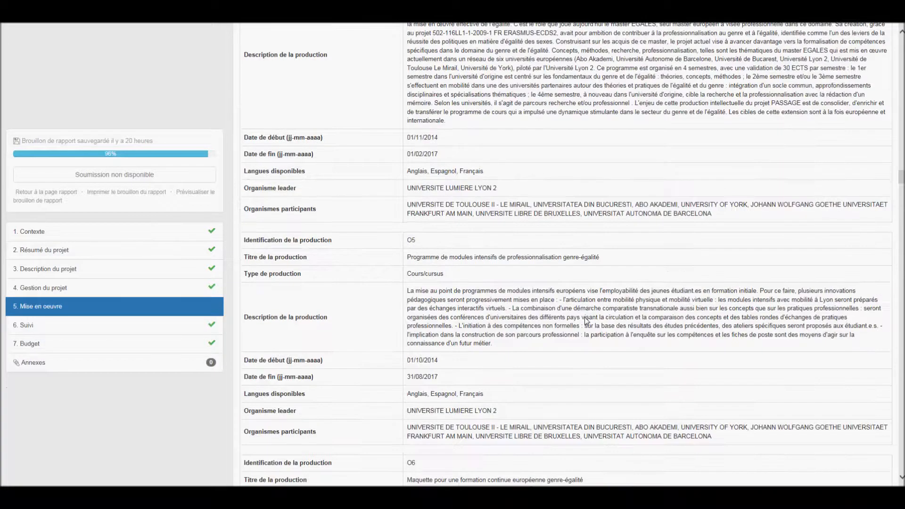
scroll(586, 321, "down", 6)
scroll(586, 320, "down", 6)
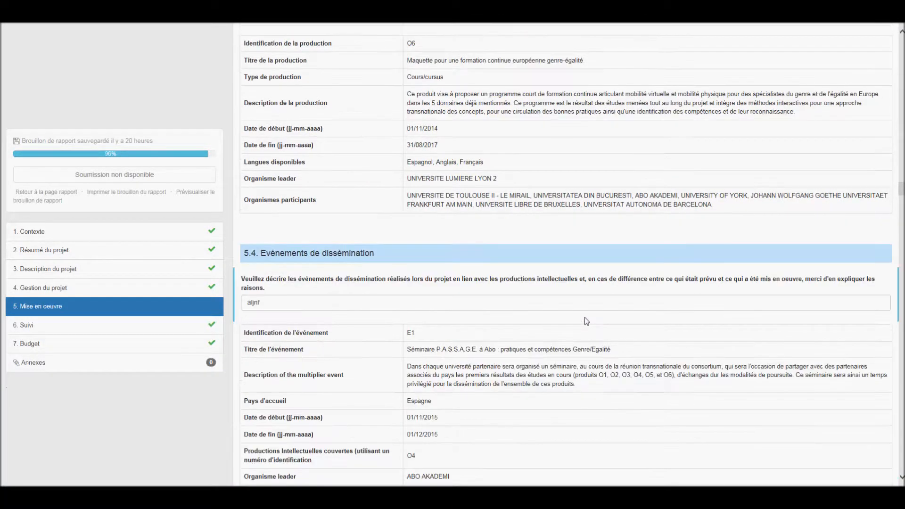
Examine the dissemination events listed in subsection 5.4, Evénements de dissémination.
scroll(587, 321, "down", 8)
scroll(586, 321, "down", 8)
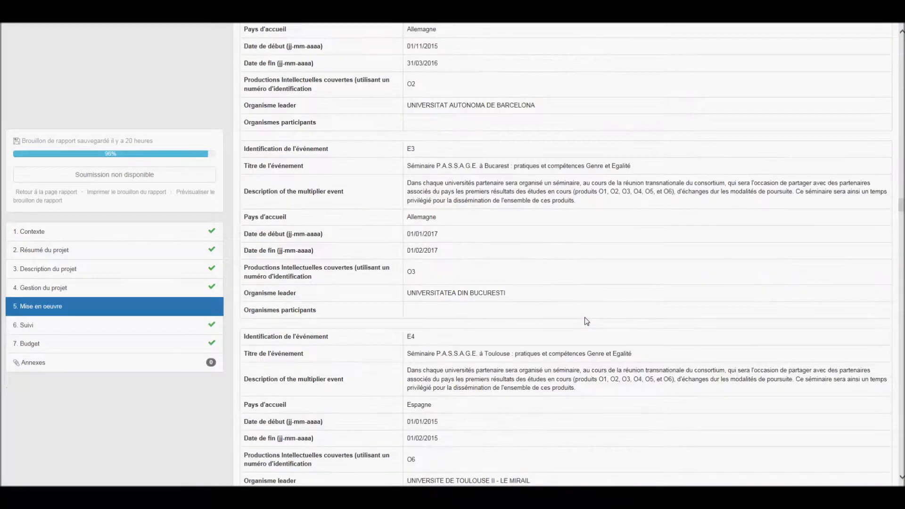
scroll(586, 322, "down", 8)
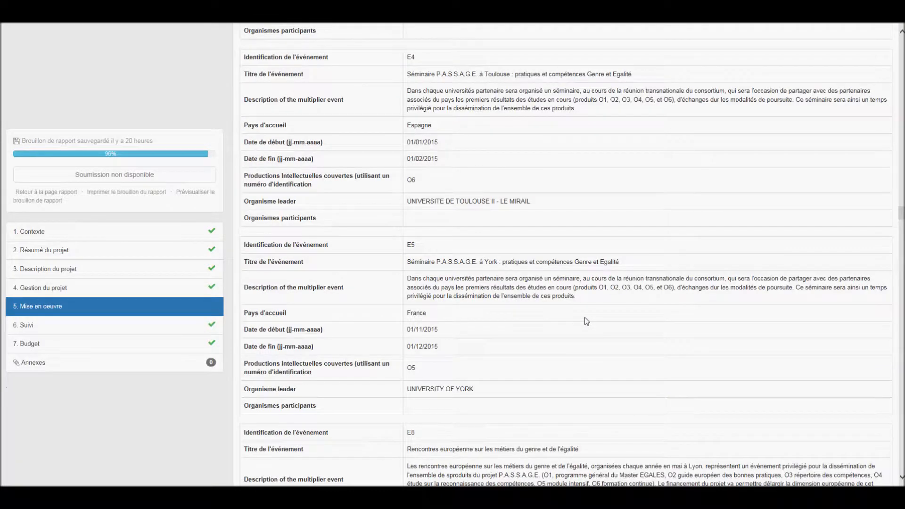
scroll(587, 321, "down", 8)
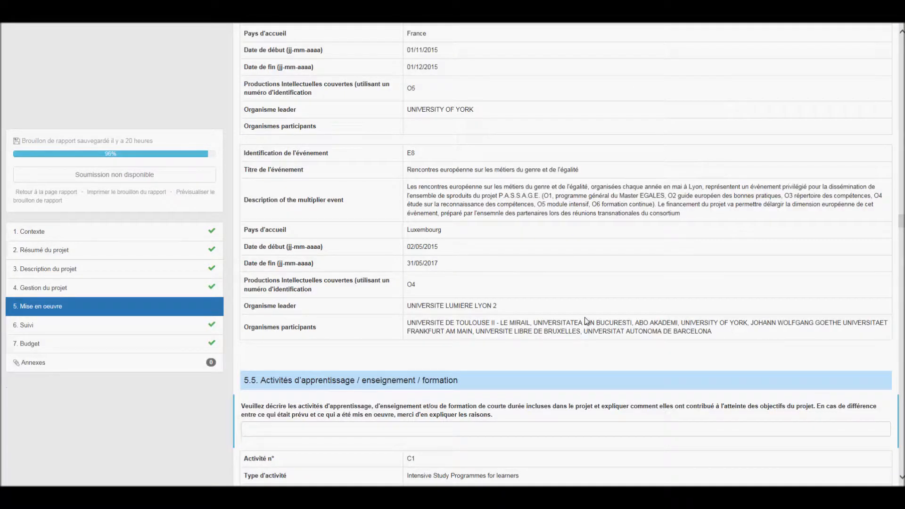
Examine the learning, teaching and training activities C1 to C12 listed in subsection 5.5.
scroll(586, 321, "up", 4)
scroll(586, 321, "down", 4)
scroll(584, 321, "down", 5)
scroll(586, 321, "down", 4)
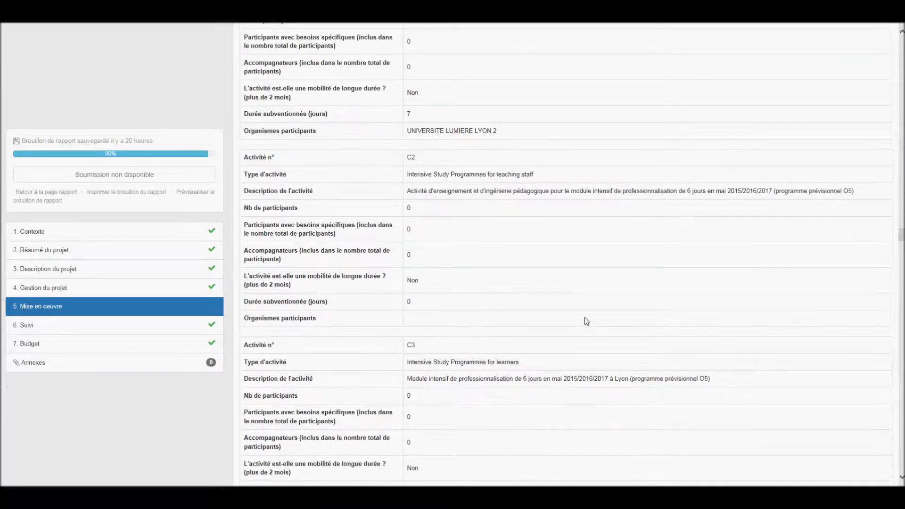
scroll(586, 320, "down", 5)
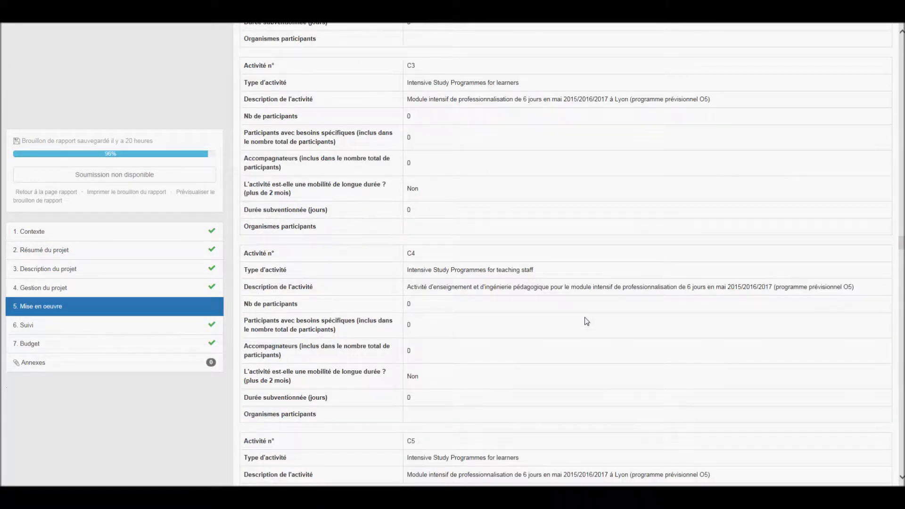
scroll(586, 321, "down", 5)
scroll(585, 321, "down", 5)
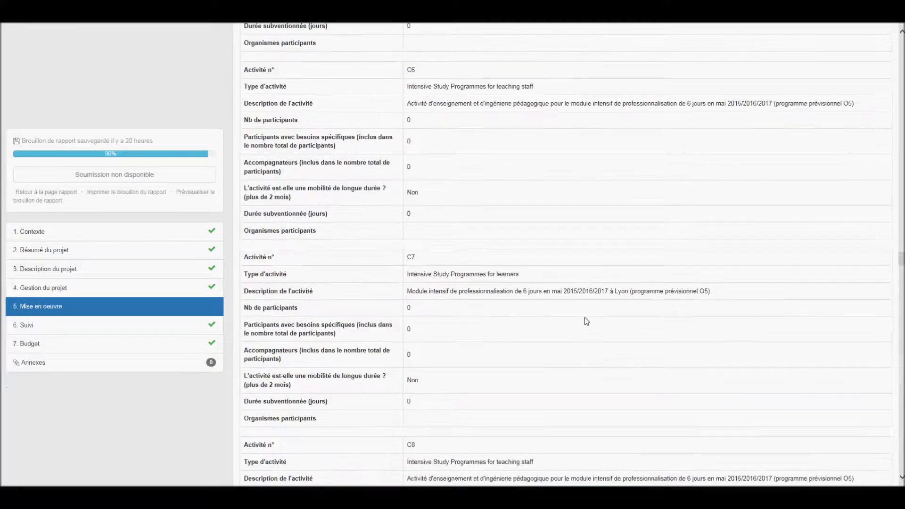
scroll(586, 321, "down", 6)
scroll(585, 319, "down", 4)
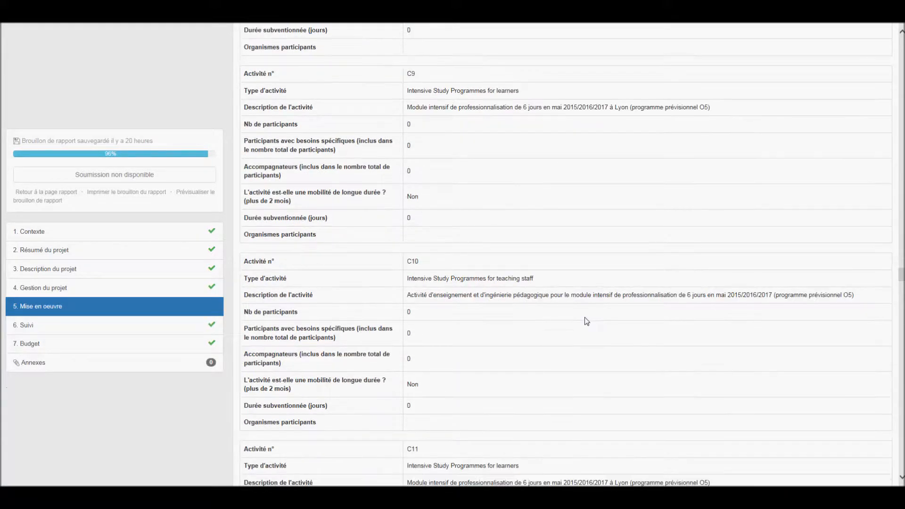
scroll(585, 321, "down", 6)
scroll(586, 320, "down", 1)
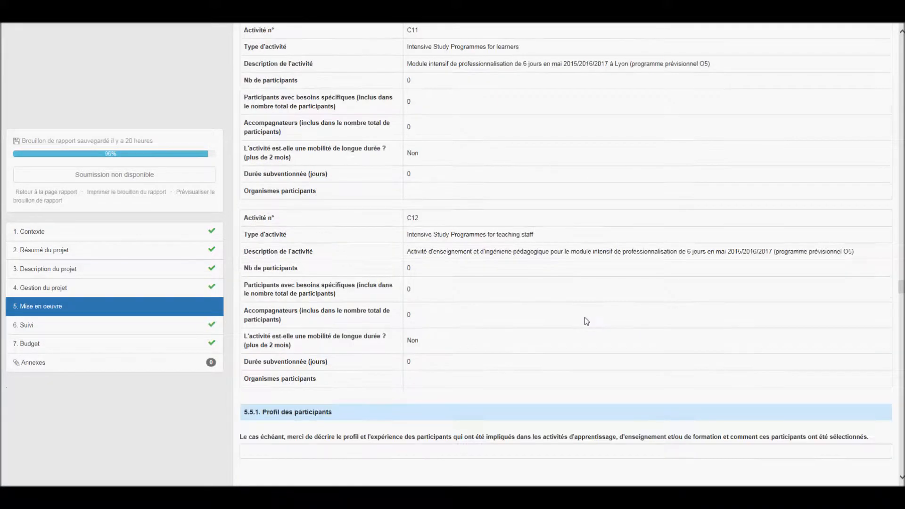
Enter "mPOiêdvp" as the description of the participants' profile in subsection 5.5.1, Profil des participants.
scroll(586, 321, "down", 1)
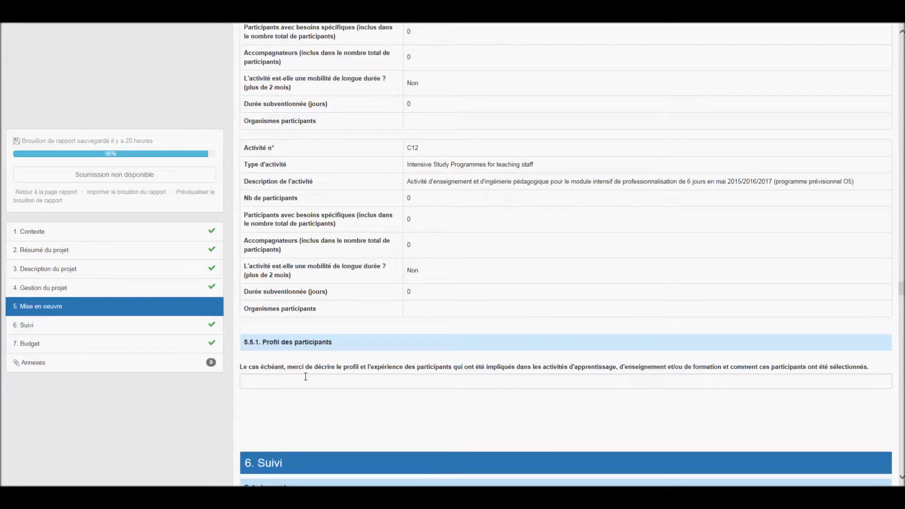
left_click(305, 376)
type("mPOiêdvp")
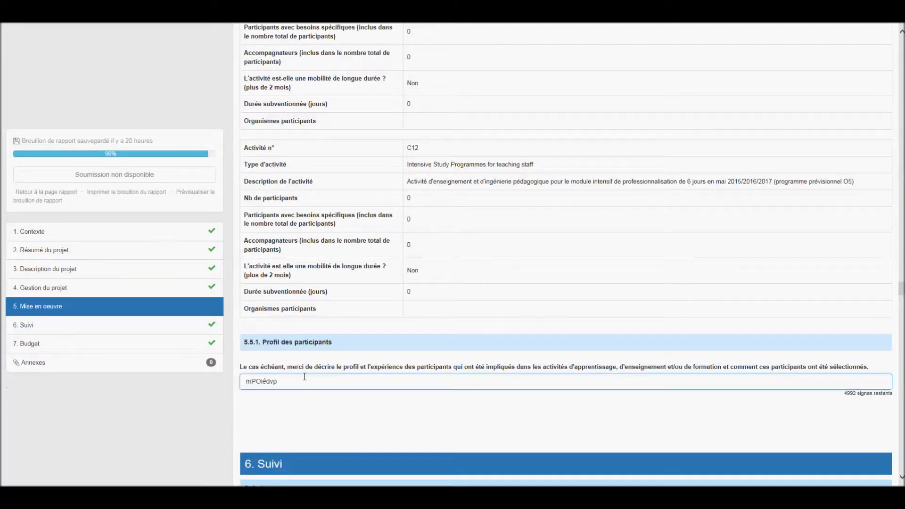
left_click(428, 414)
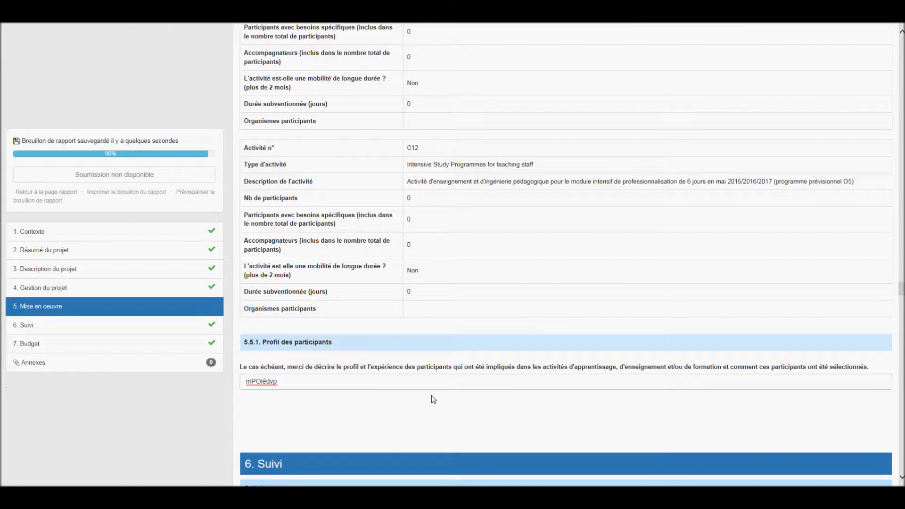
Examine the answers in section 6, Suivi, covering impact, dissemination and exploitation of results, and sustainability.
scroll(433, 399, "down", 4)
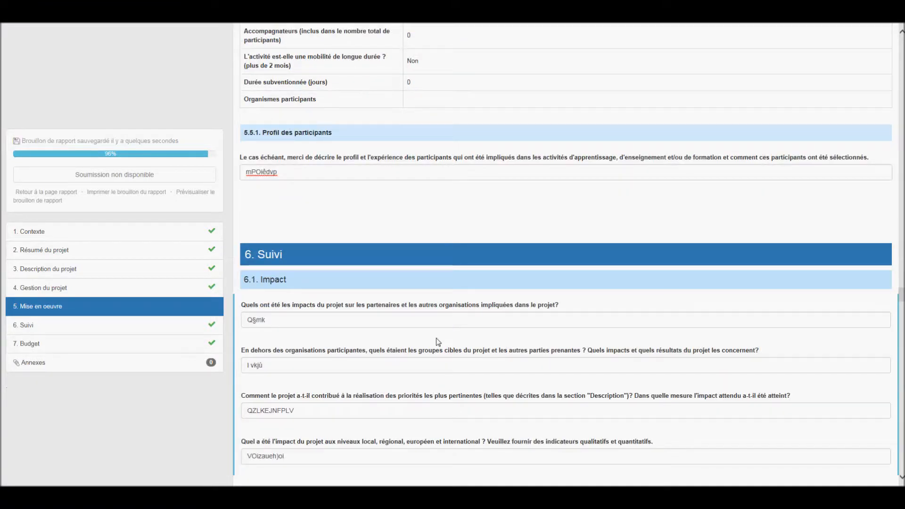
scroll(437, 338, "down", 3)
scroll(437, 338, "down", 2)
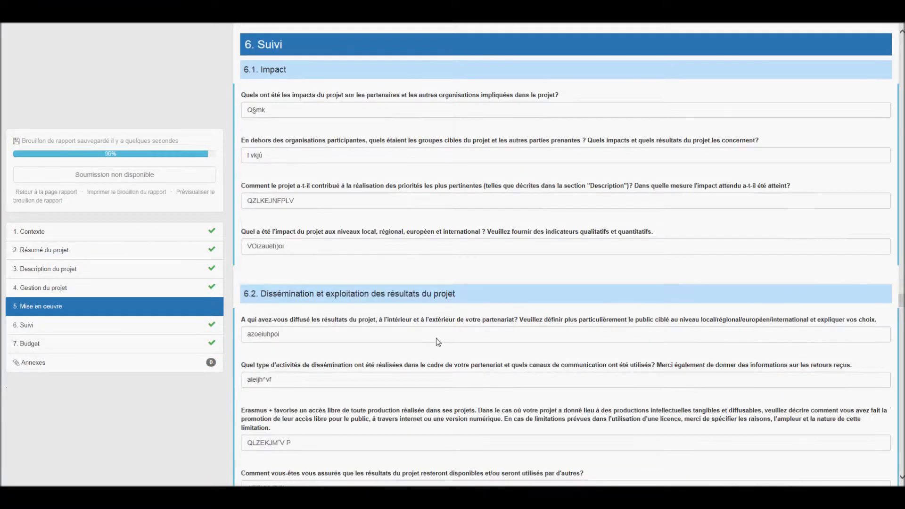
scroll(436, 338, "down", 3)
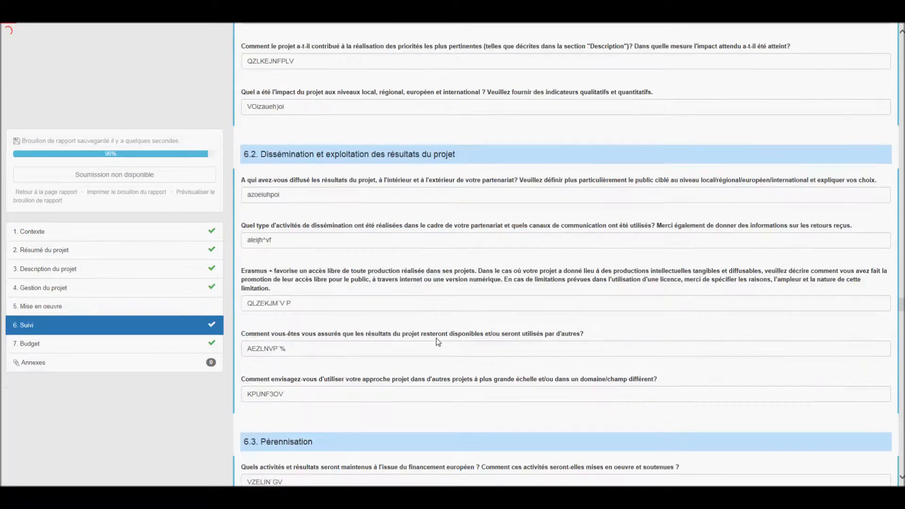
scroll(437, 338, "down", 3)
scroll(436, 337, "down", 2)
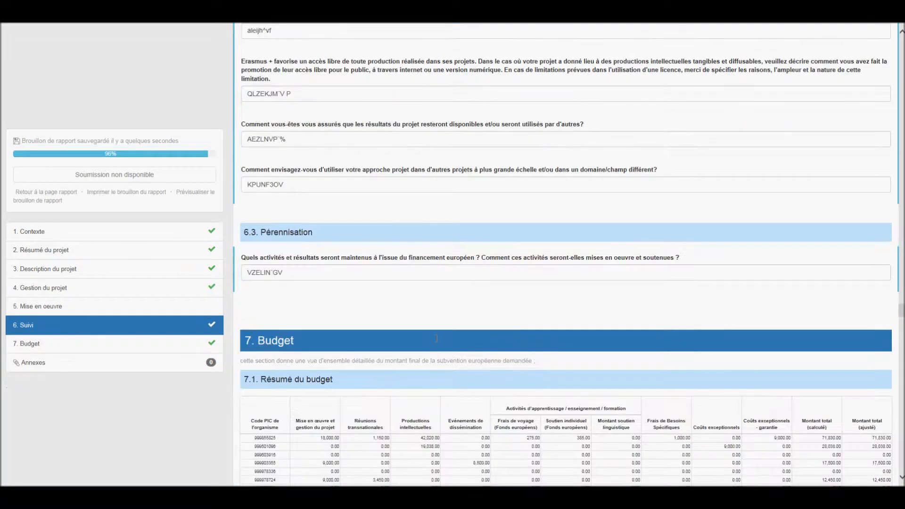
Examine the budget summary, total project amount and project management tables in section 7, Budget.
scroll(438, 311, "down", 2)
scroll(438, 311, "down", 3)
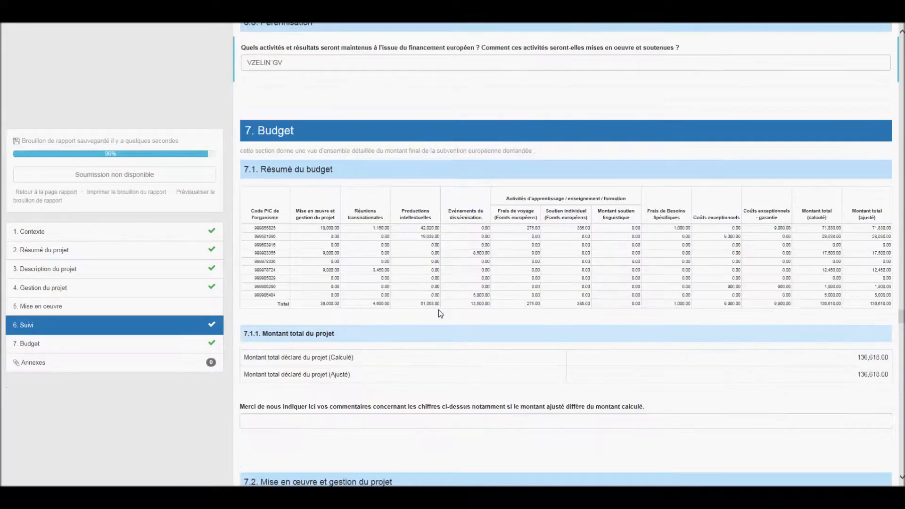
scroll(440, 313, "down", 3)
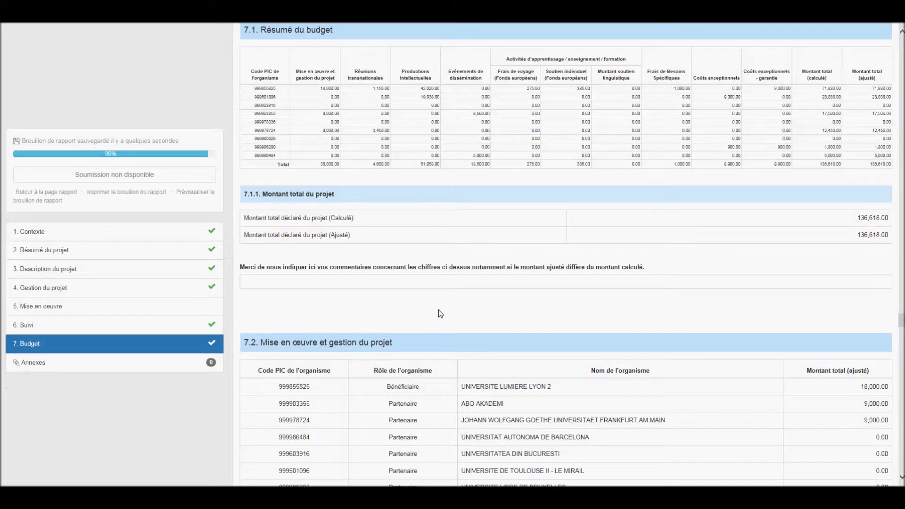
scroll(672, 193, "down", 2)
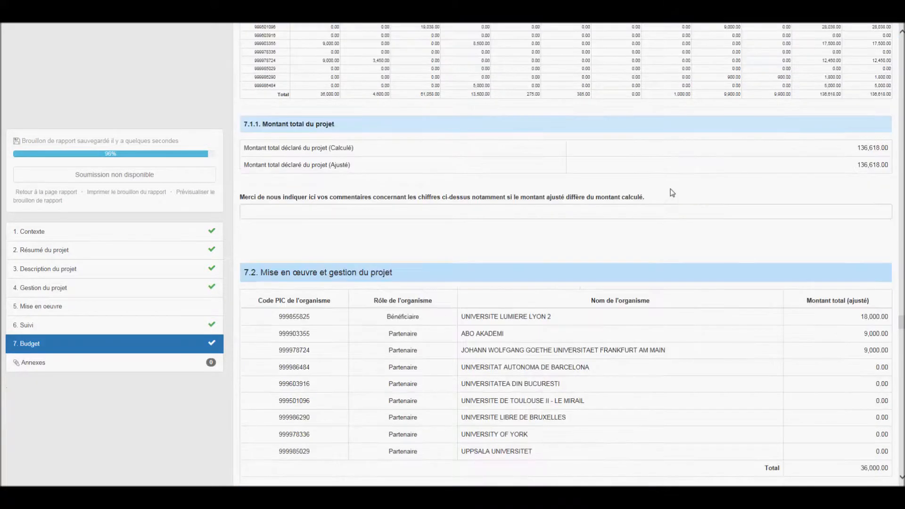
scroll(672, 193, "down", 2)
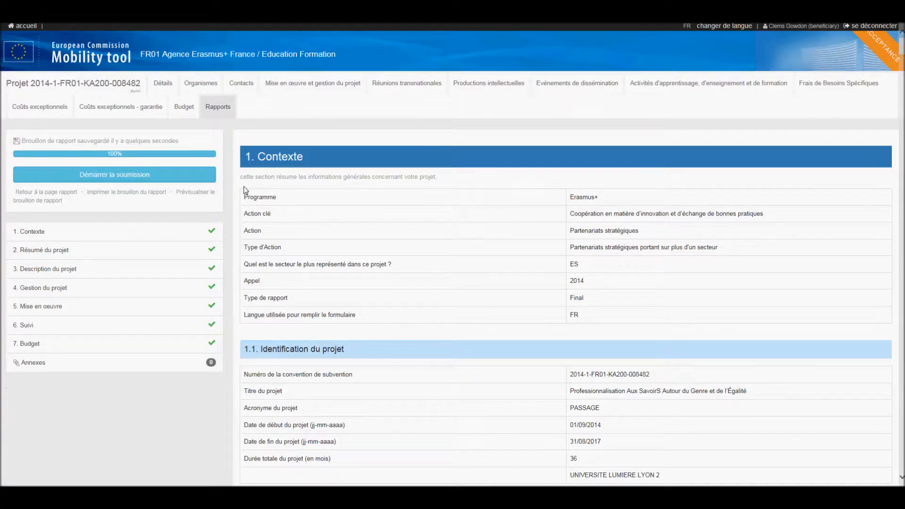
Download the declaration of honour from the annexes section and attach DeclarationOfHonour (1).pdf, marked as containing the declaration.
left_click(33, 362)
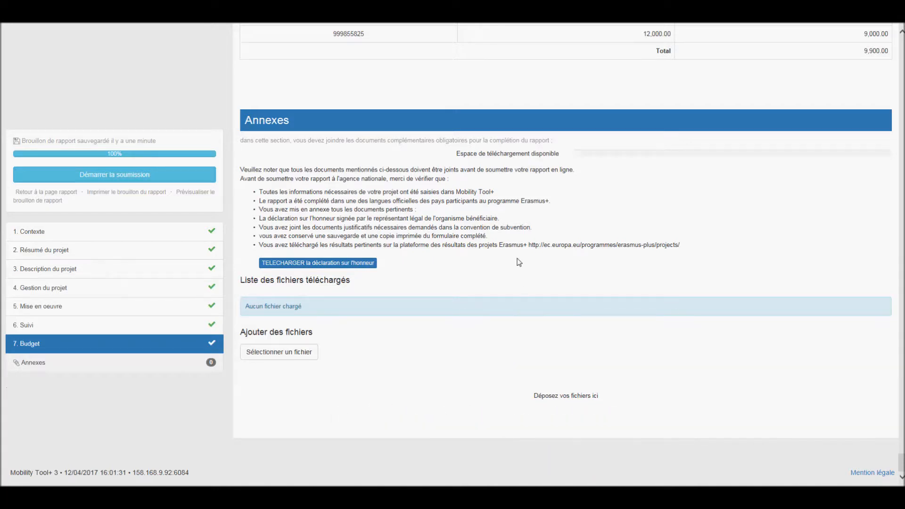
left_click(355, 265)
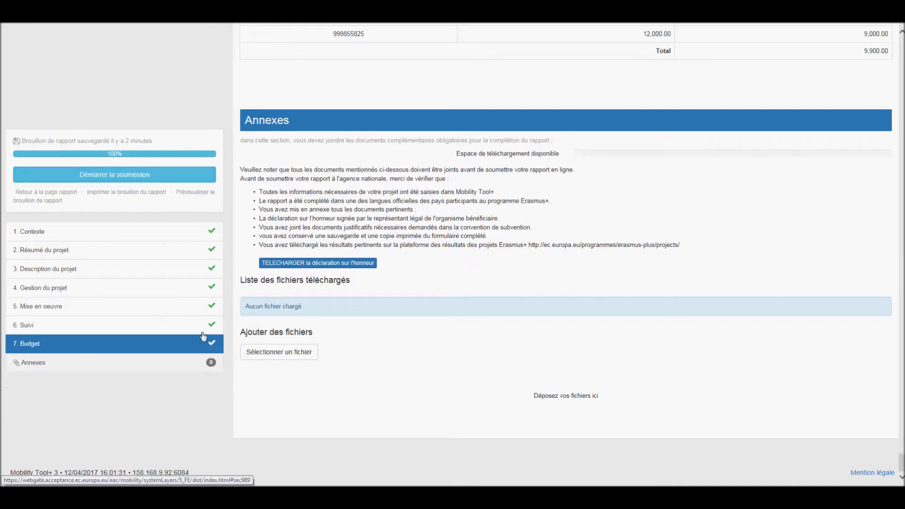
left_click(275, 358)
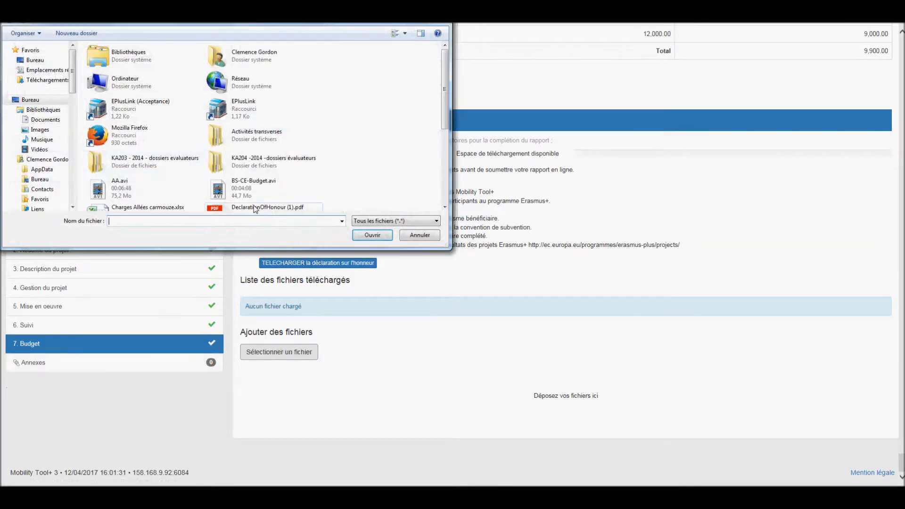
double_click(269, 207)
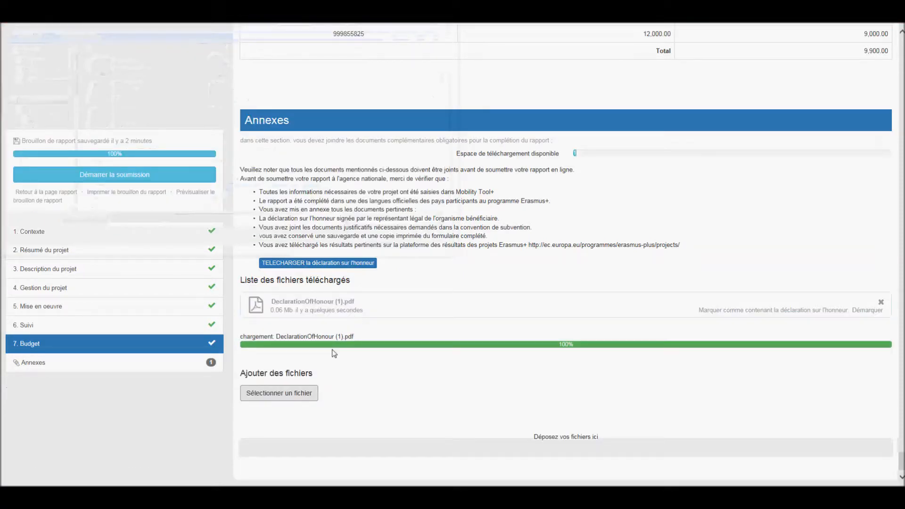
left_click(740, 312)
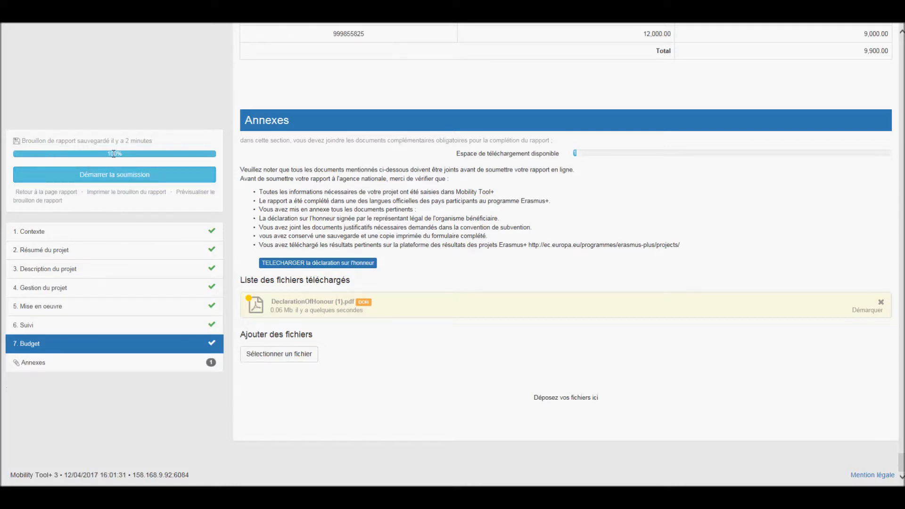
Start the report submission with the attached declaration of honour and accept the data protection information.
left_click(132, 179)
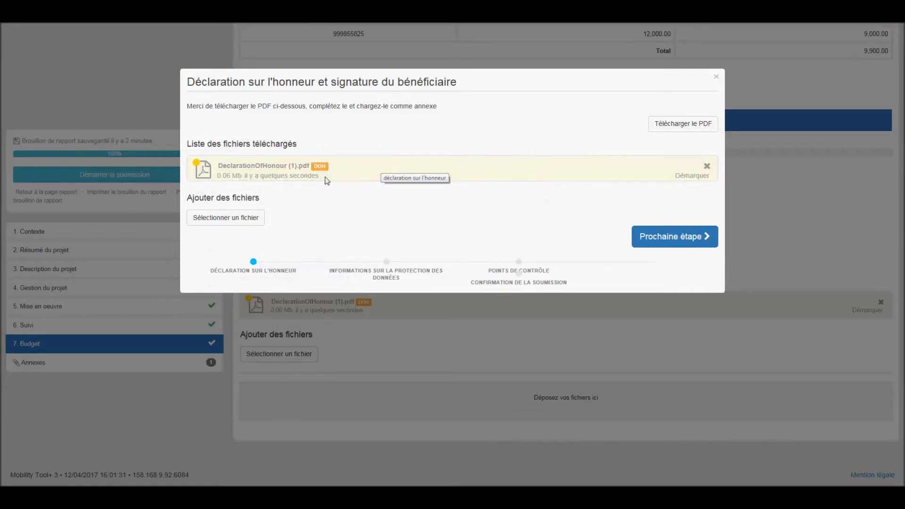
left_click(659, 238)
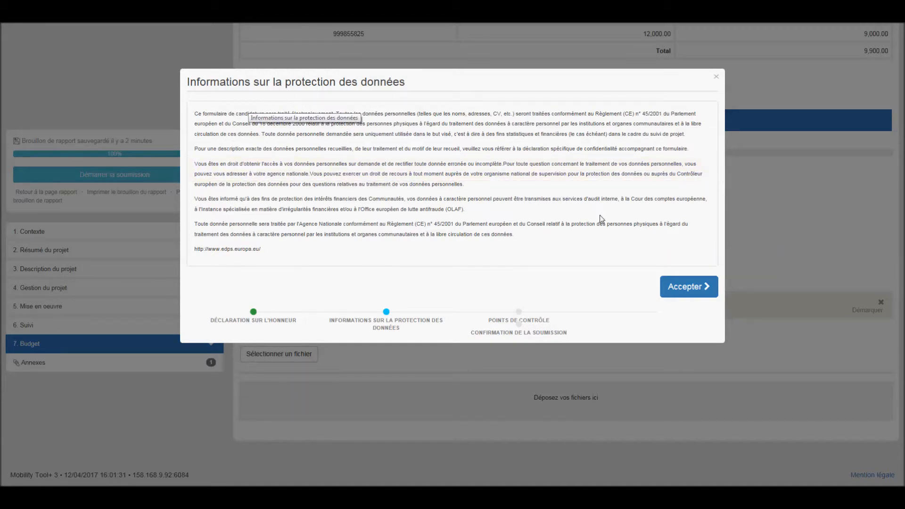
left_click(690, 287)
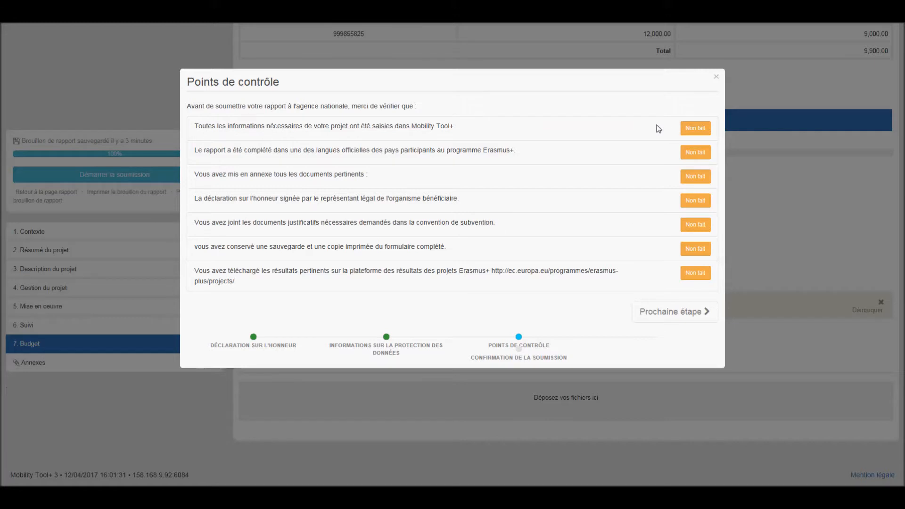
Mark all seven submission checkpoints as done (Fait) and submit the final beneficiary report.
left_click(691, 132)
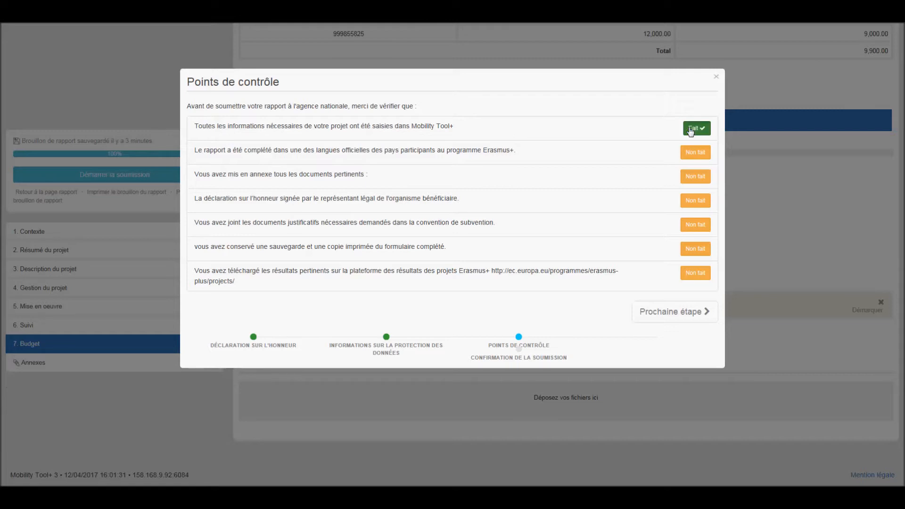
left_click(699, 157)
left_click(701, 182)
left_click(706, 201)
left_click(704, 227)
left_click(704, 249)
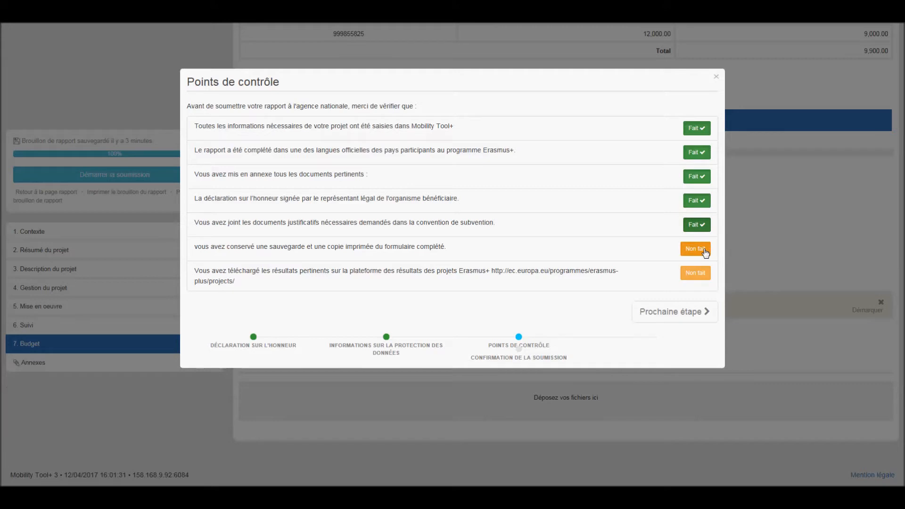
left_click(703, 276)
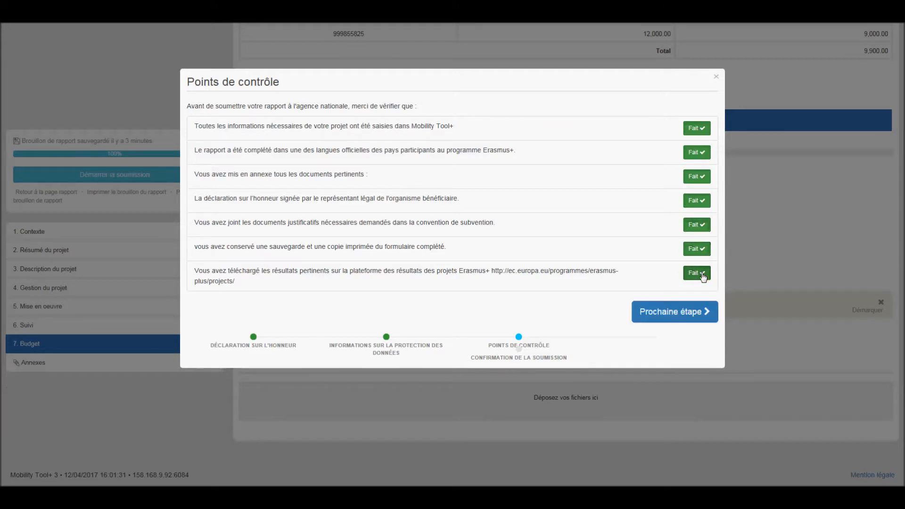
left_click(668, 312)
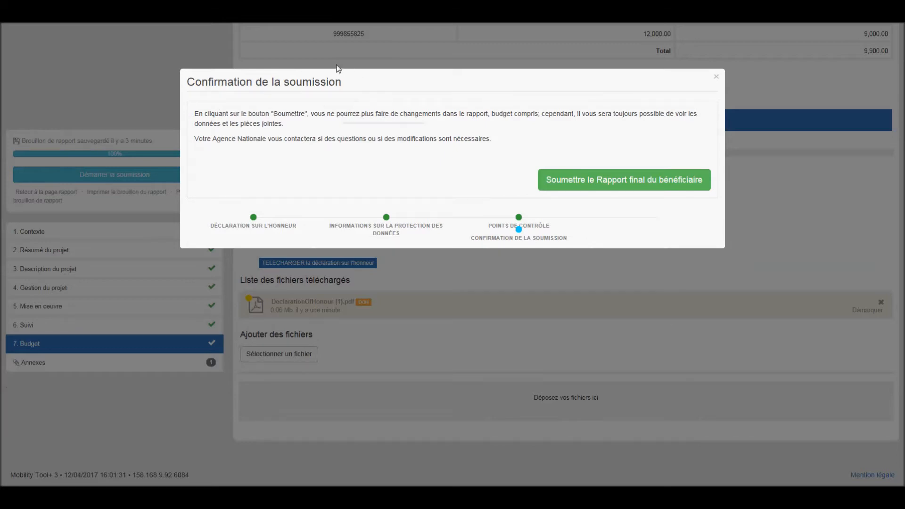
left_click(611, 183)
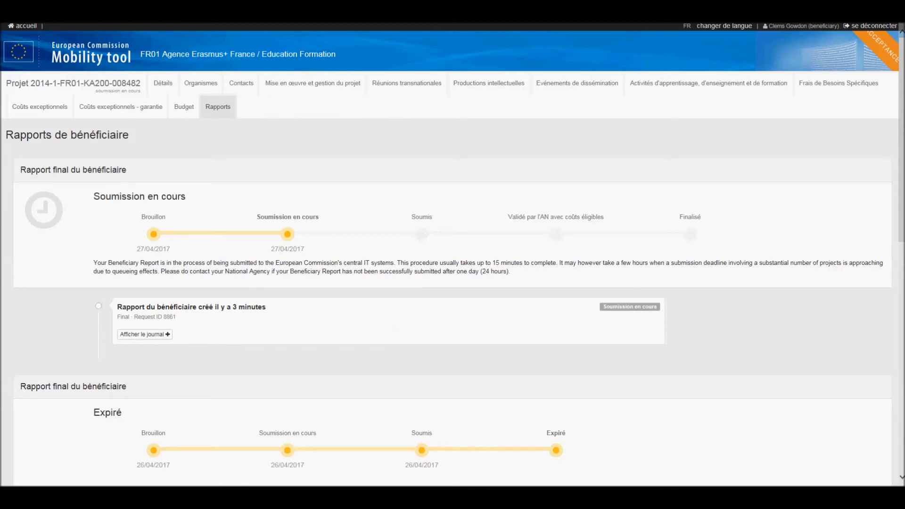
mouse_move(276, 494)
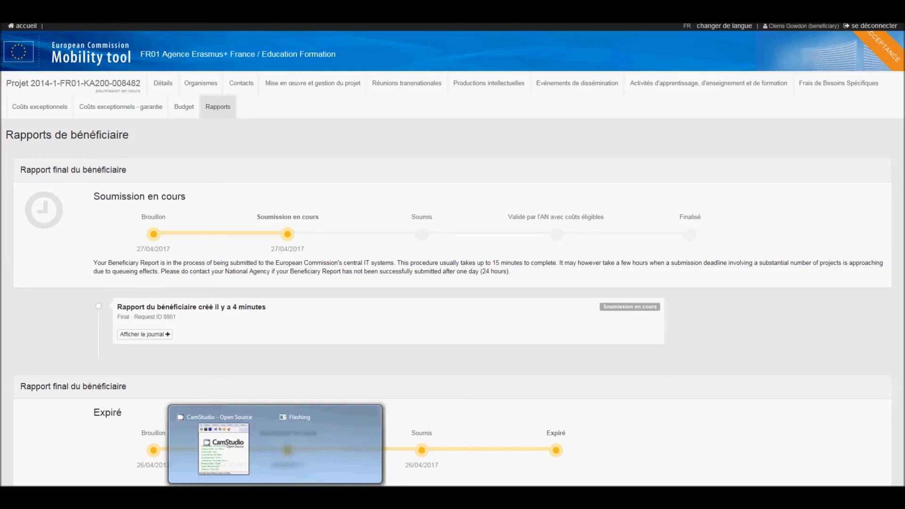
left_click(224, 446)
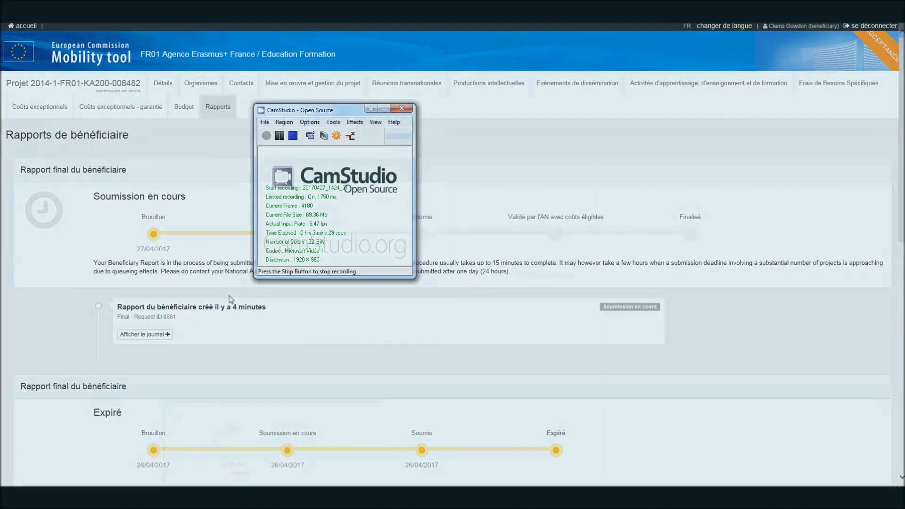